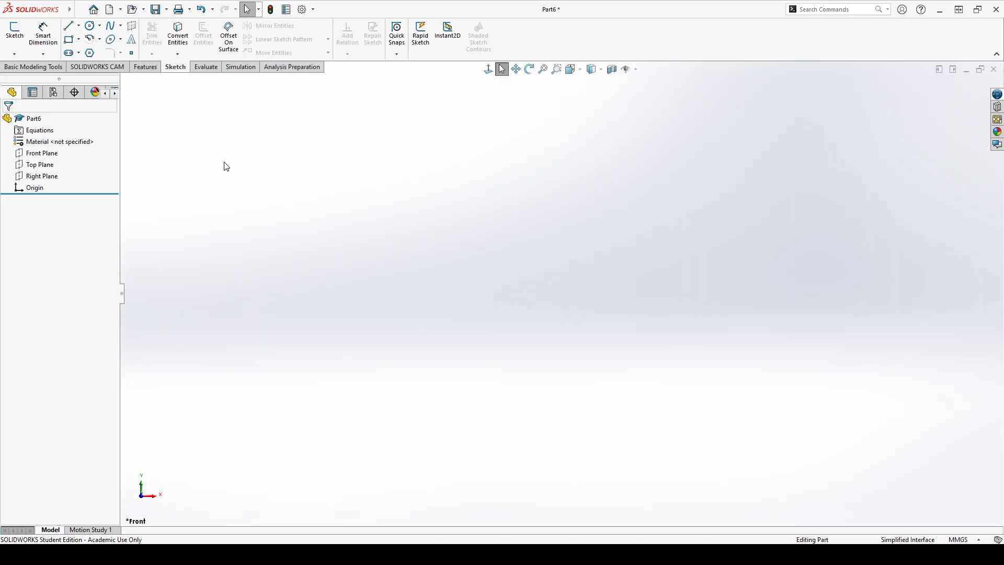
# - Sketch a center rectangle about 99 mm high on the Front Plane, centred on the origin
pyautogui.click(39, 154)
pyautogui.click(17, 41)
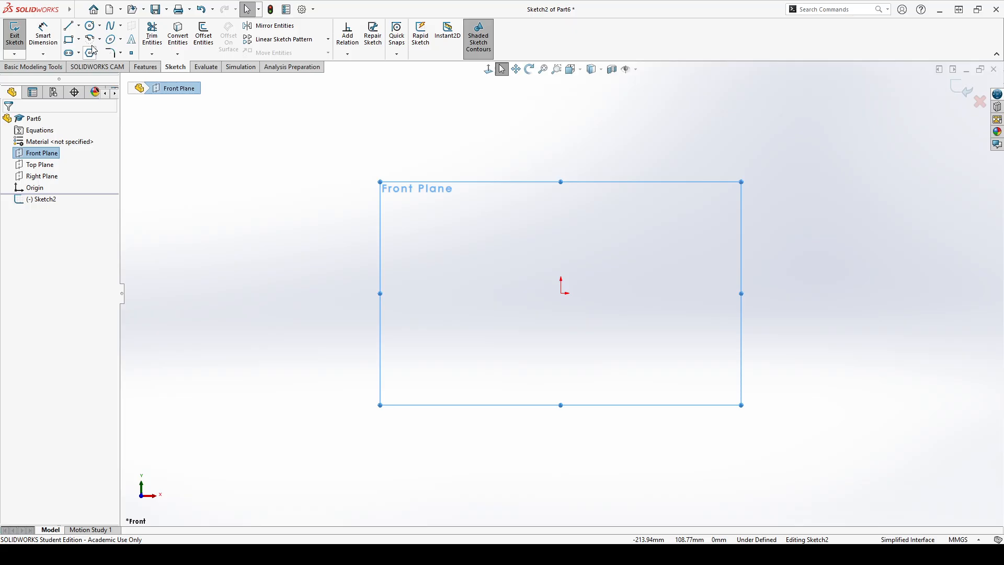
pyautogui.press('r')
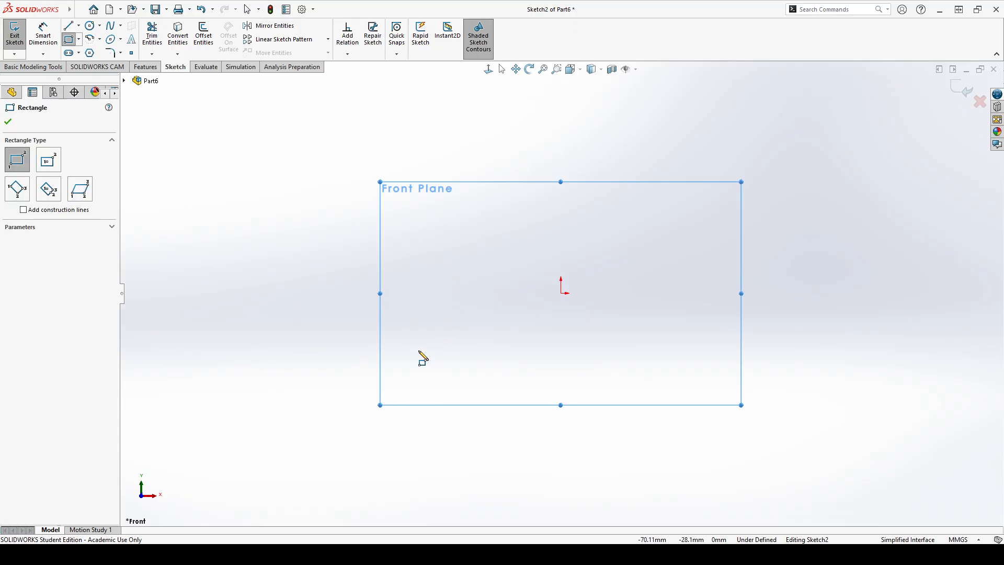
pyautogui.click(79, 39)
pyautogui.click(97, 66)
pyautogui.click(561, 293)
pyautogui.click(783, 194)
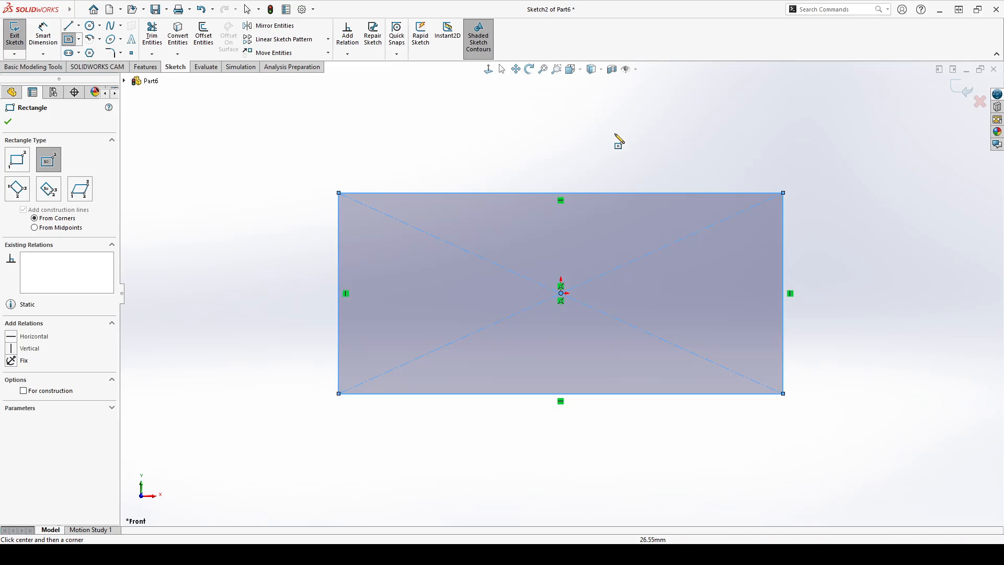
pyautogui.press('Escape')
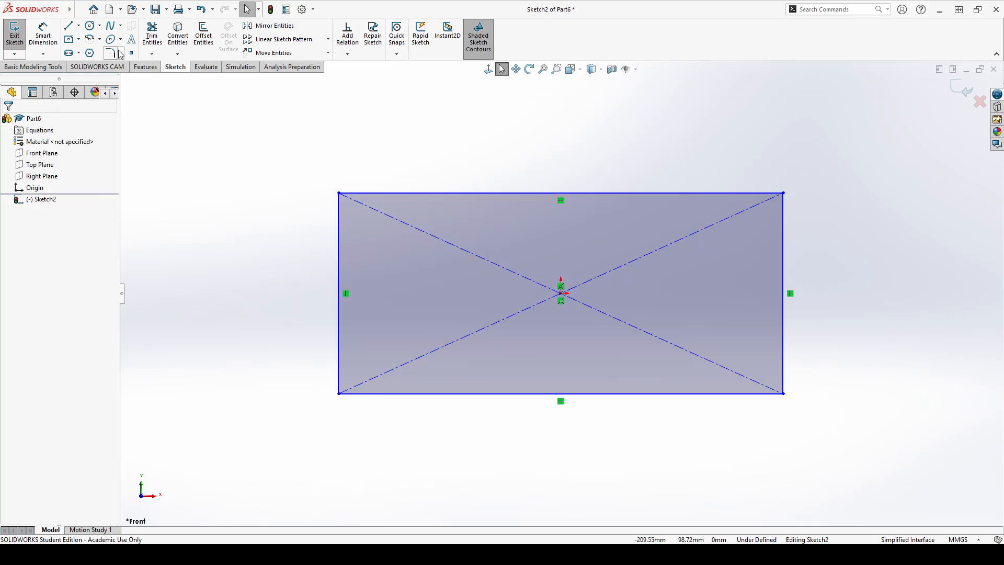
pyautogui.click(114, 53)
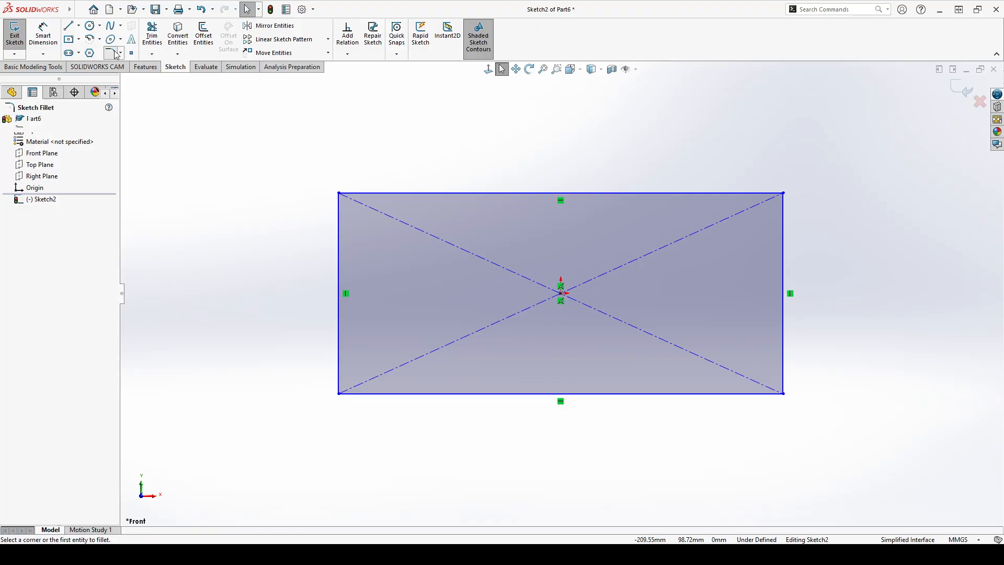
pyautogui.click(340, 195)
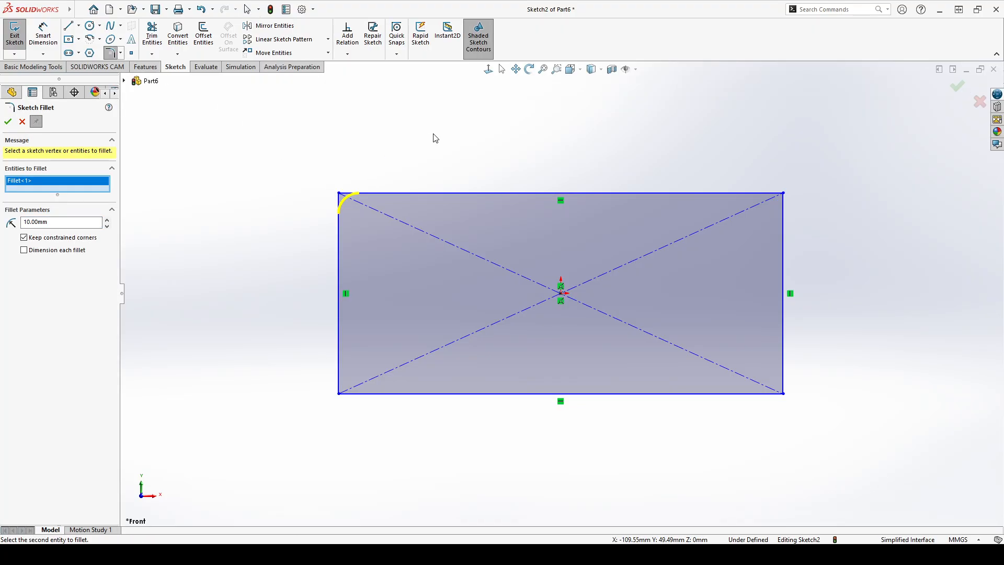
pyautogui.click(22, 122)
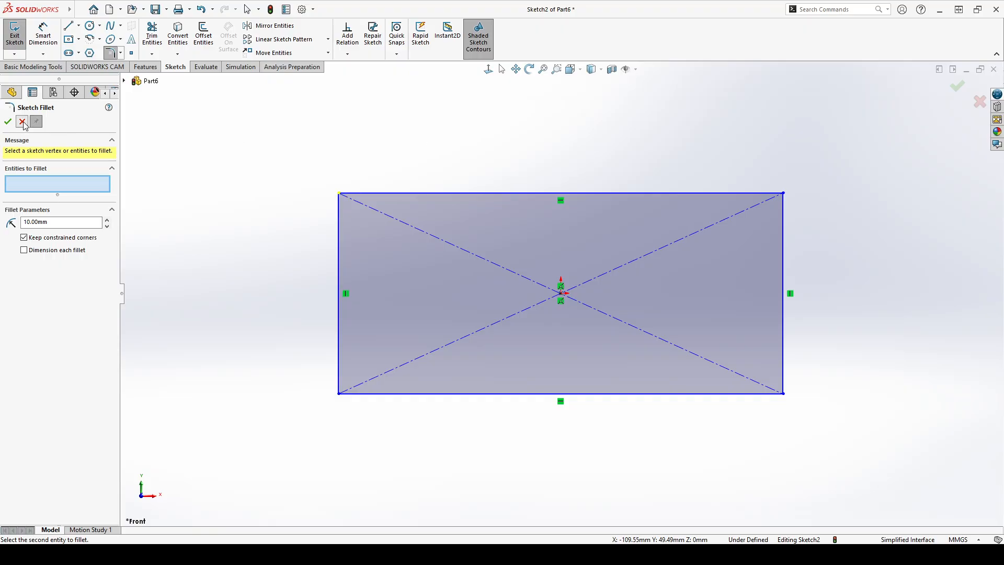
# - Dimension the rectangle to a height of 30 mm and a width of 60 mm
pyautogui.click(46, 34)
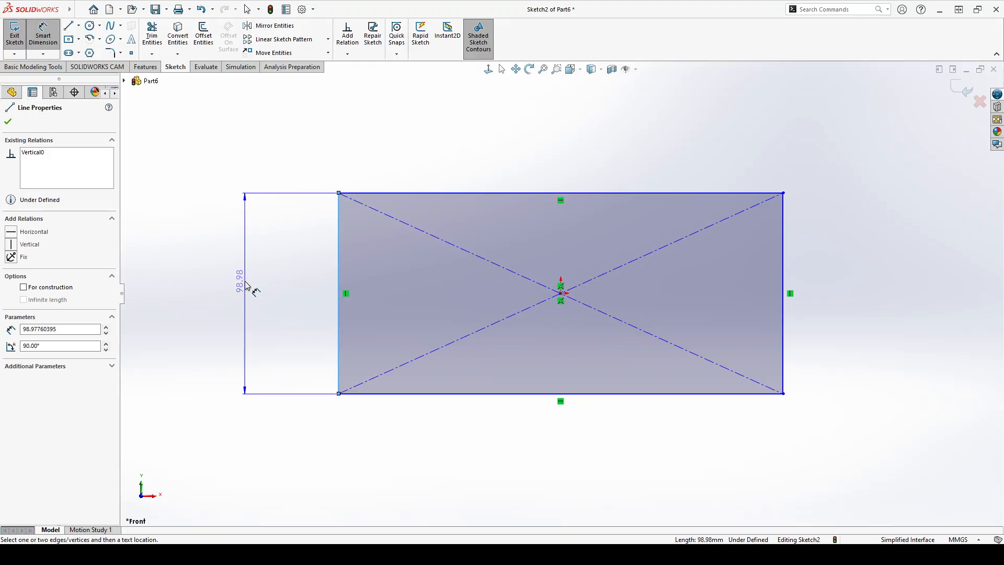
pyautogui.click(245, 283)
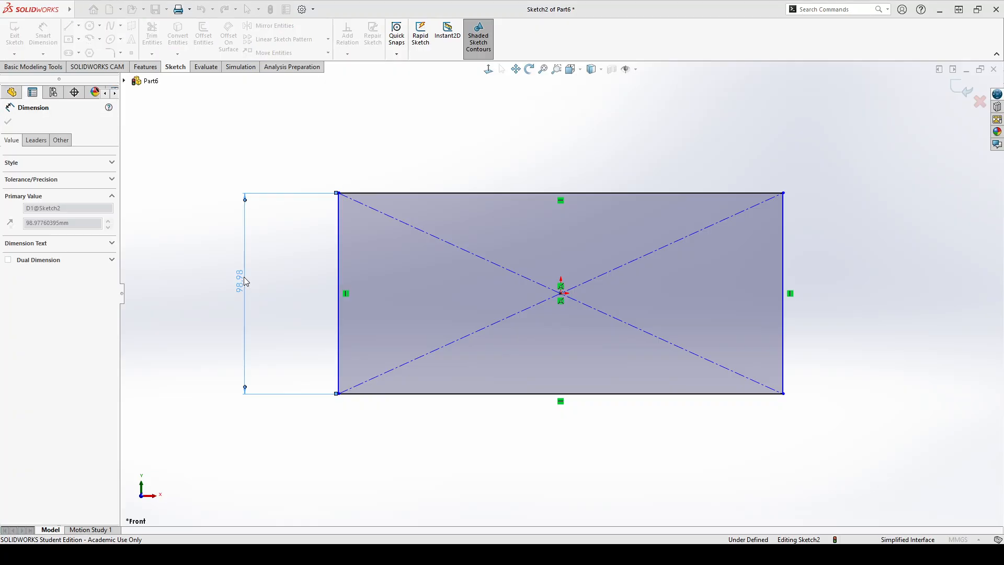
pyautogui.write('30')
pyautogui.press('Return')
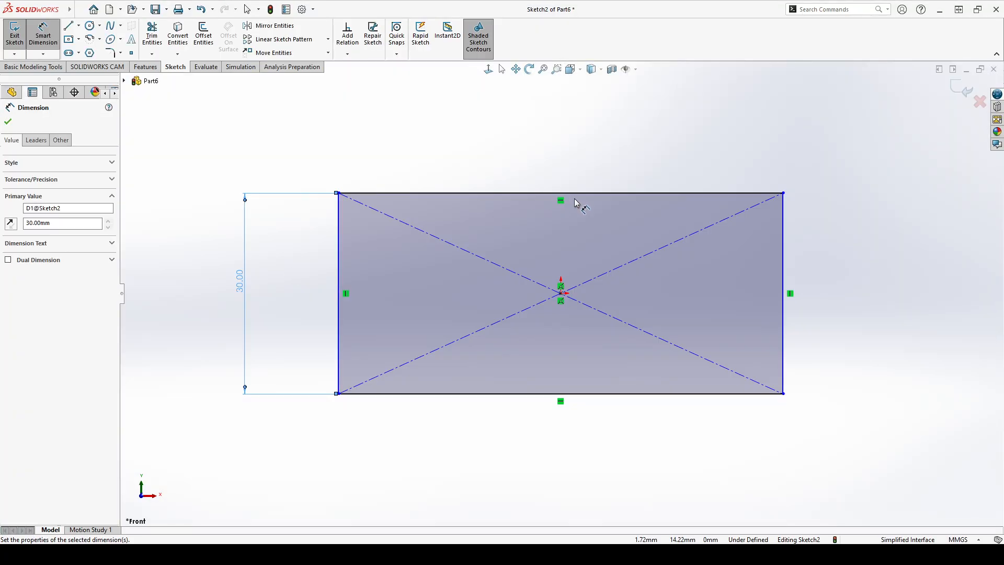
pyautogui.click(567, 164)
pyautogui.click(567, 164)
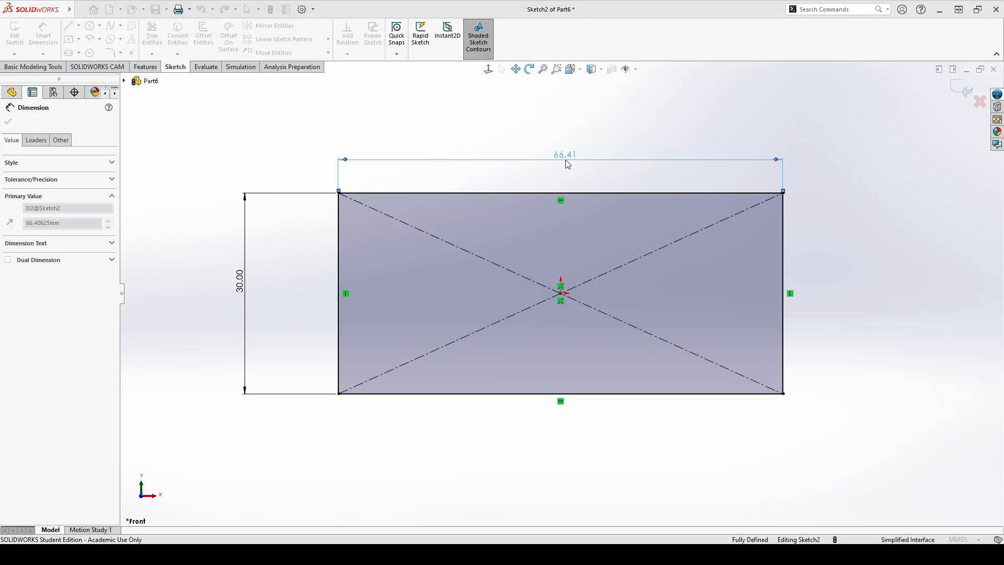
pyautogui.write('60')
pyautogui.press('Return')
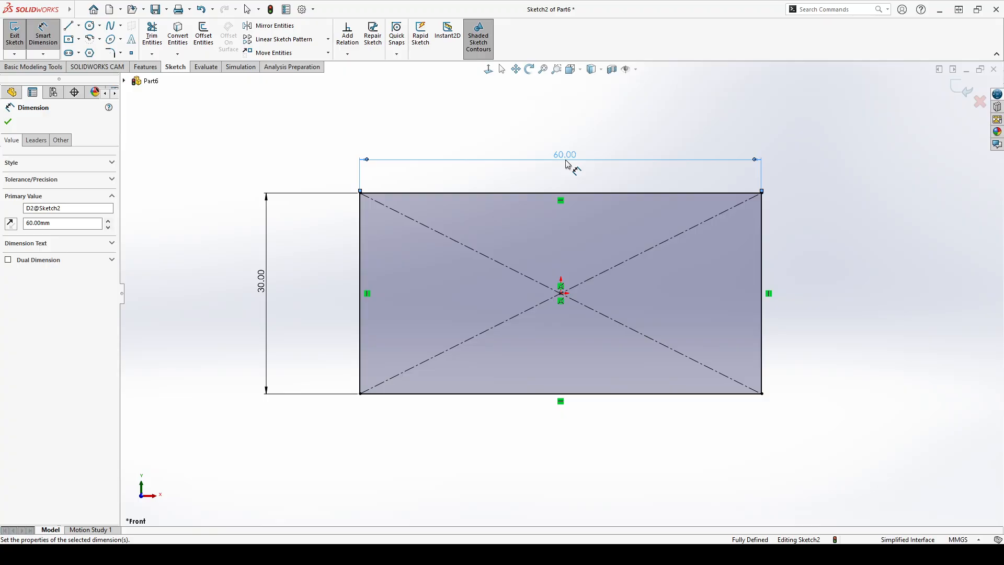
# - Round all four corners of the rectangle with 8 mm sketch fillets and exit the sketch
pyautogui.click(112, 51)
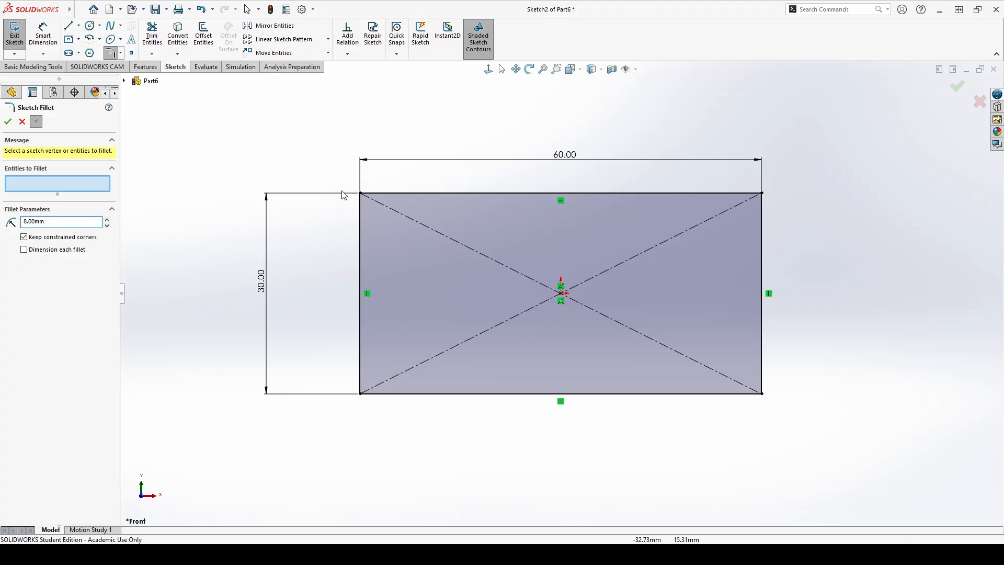
pyautogui.click(361, 194)
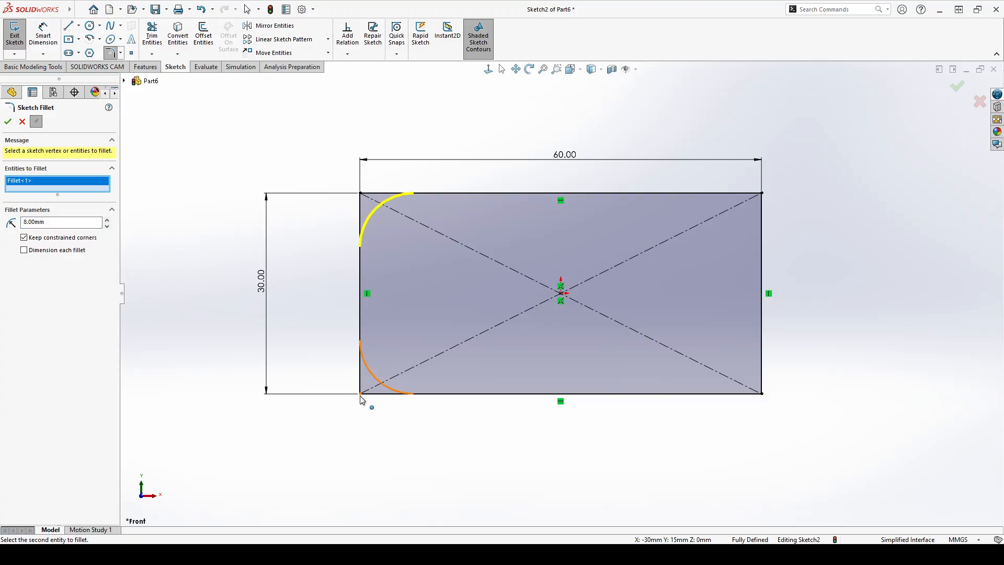
pyautogui.click(360, 394)
pyautogui.click(761, 393)
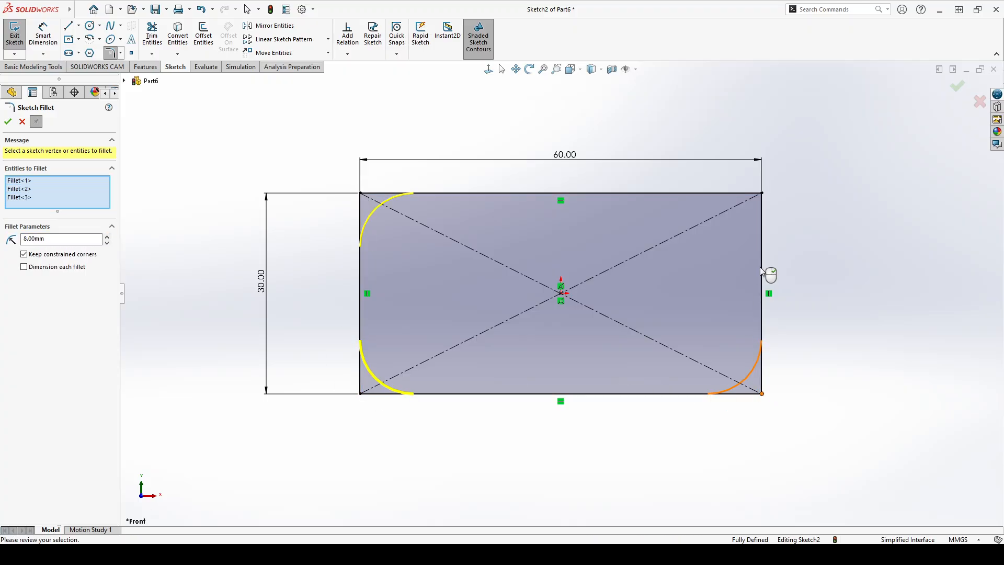
pyautogui.click(761, 193)
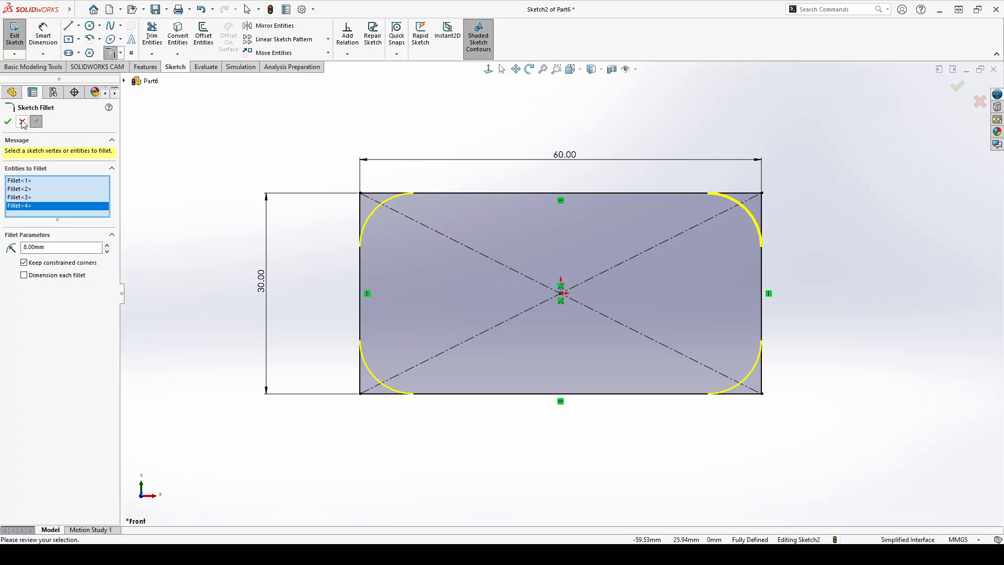
pyautogui.click(7, 121)
pyautogui.scroll(4, 579, 177)
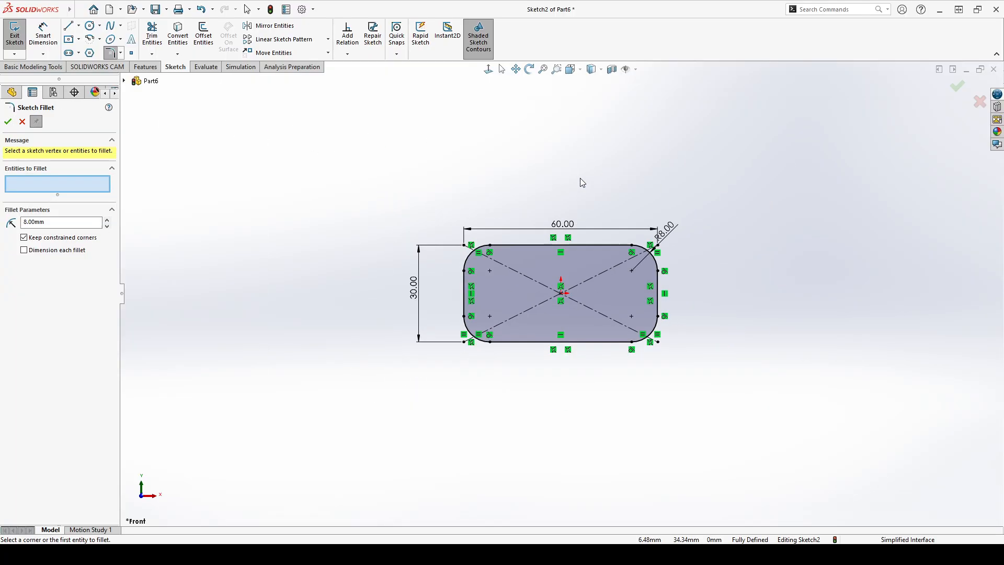
pyautogui.moveTo(579, 177)
pyautogui.mouseDown(button='middle')
pyautogui.moveTo(460, 256)
pyautogui.moveTo(553, 211)
pyautogui.moveTo(533, 202)
pyautogui.mouseUp(button='middle')
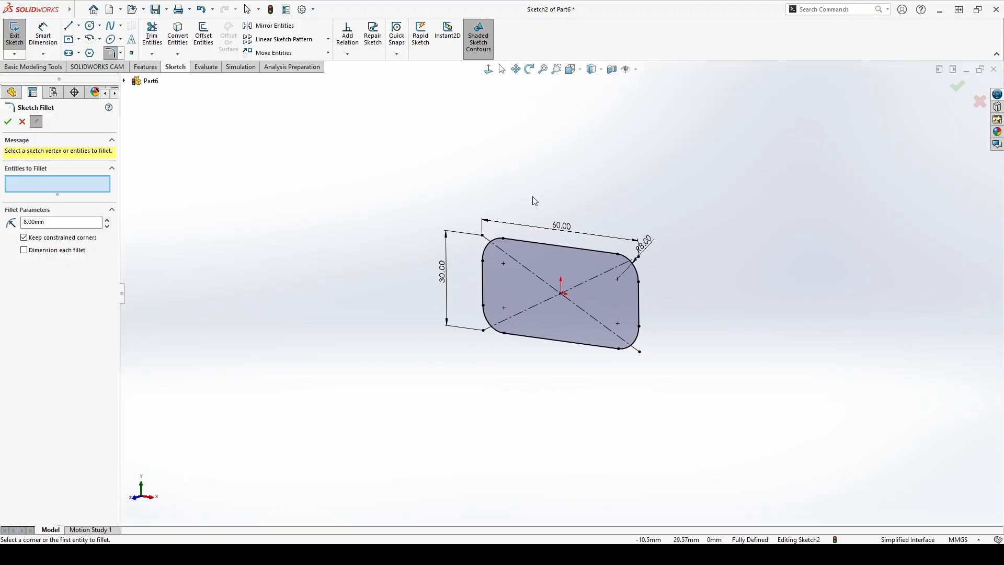
pyautogui.click(7, 121)
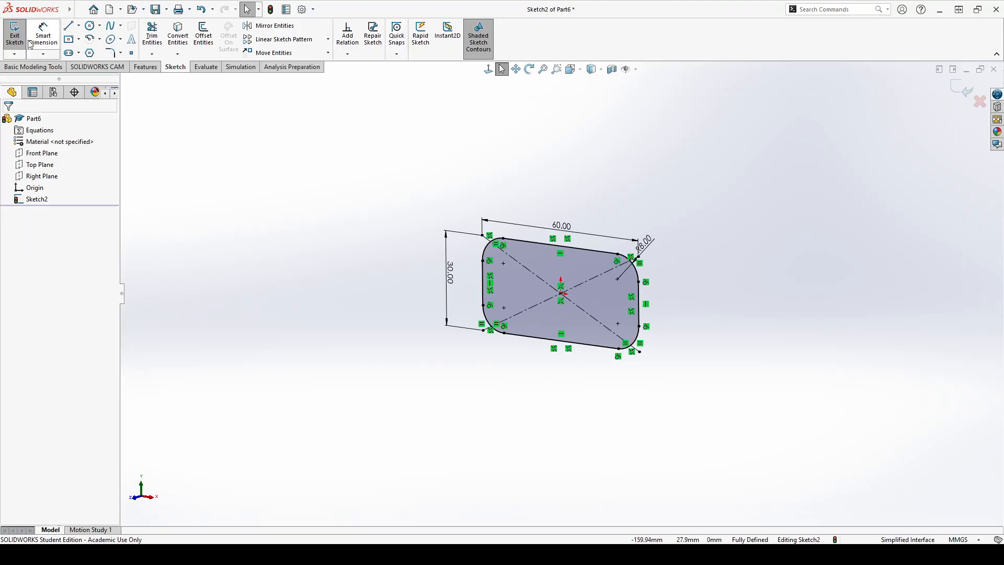
pyautogui.click(14, 34)
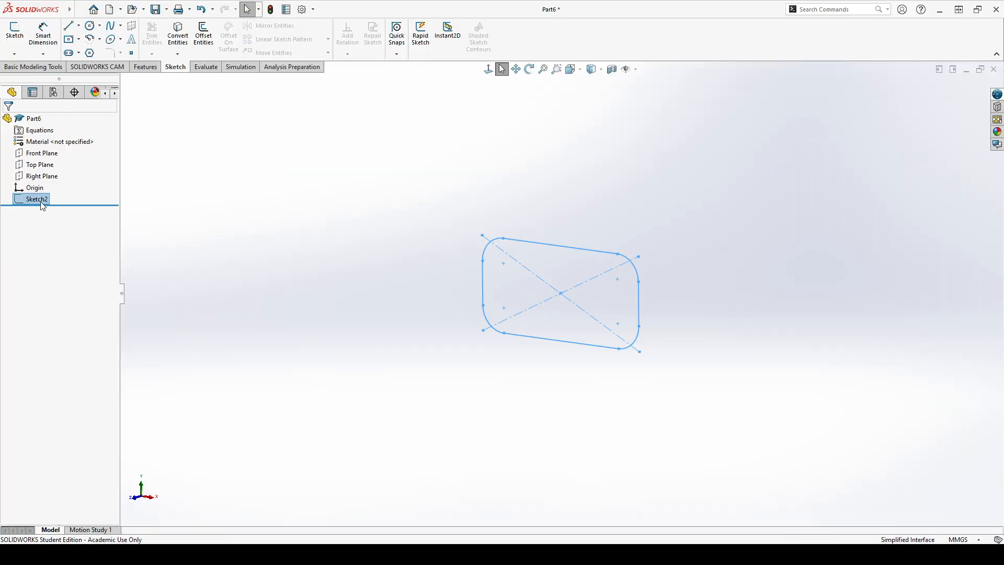
# - Extrude the rounded rectangle as a blind boss 5 mm deep
pyautogui.click(146, 66)
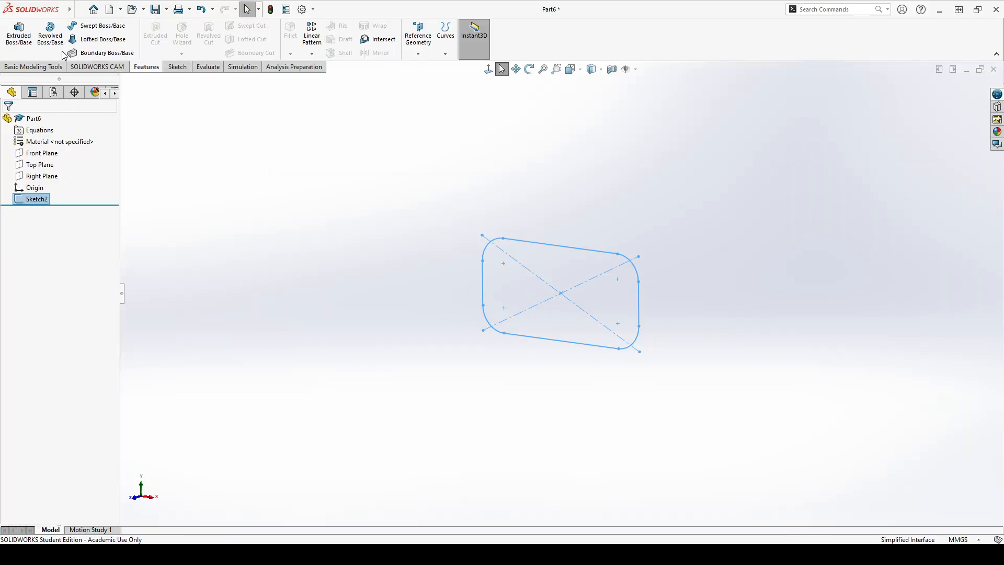
pyautogui.click(19, 34)
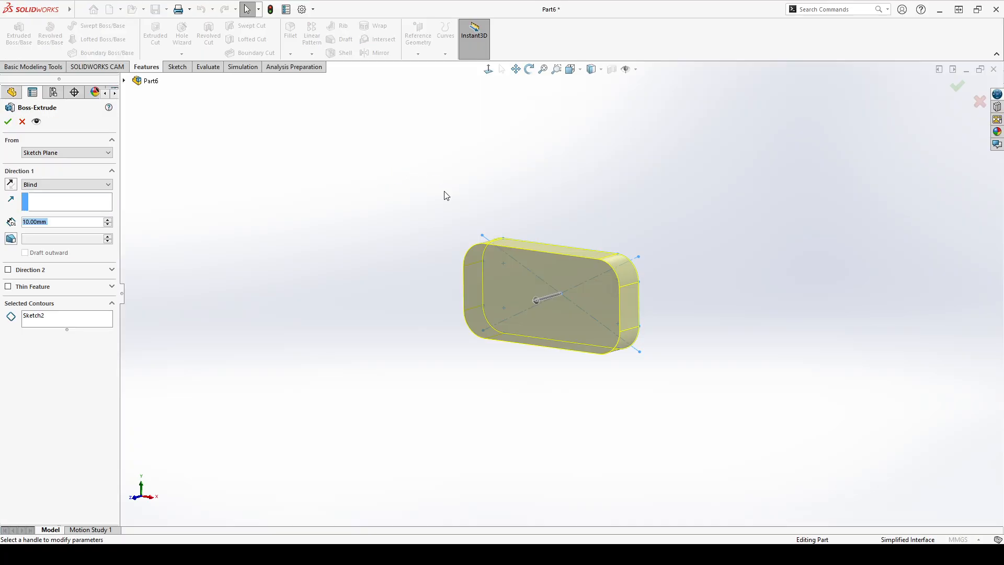
pyautogui.moveTo(381, 208); pyautogui.dragTo(411, 244, button='middle')
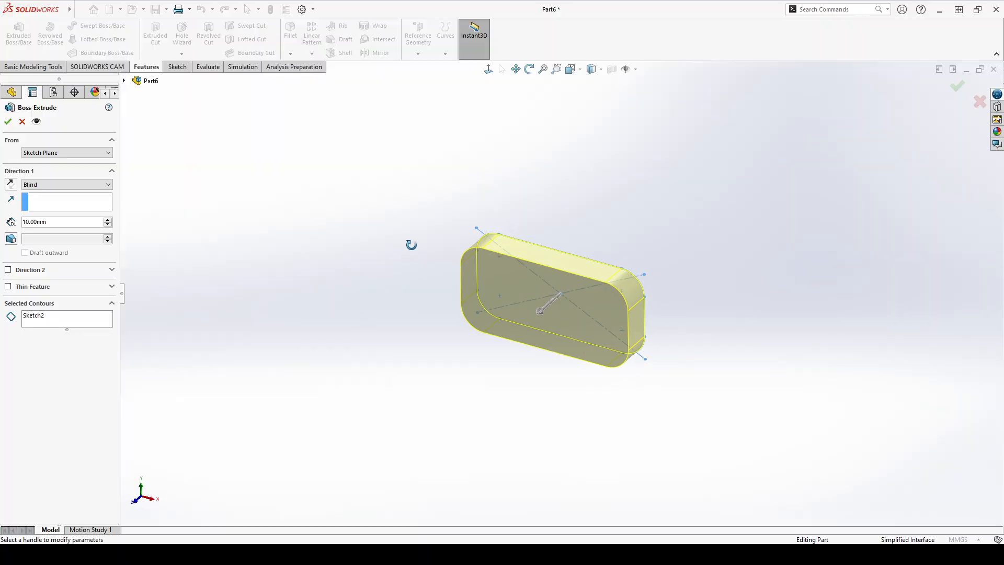
pyautogui.click(54, 222)
pyautogui.write('5')
pyautogui.press('Return')
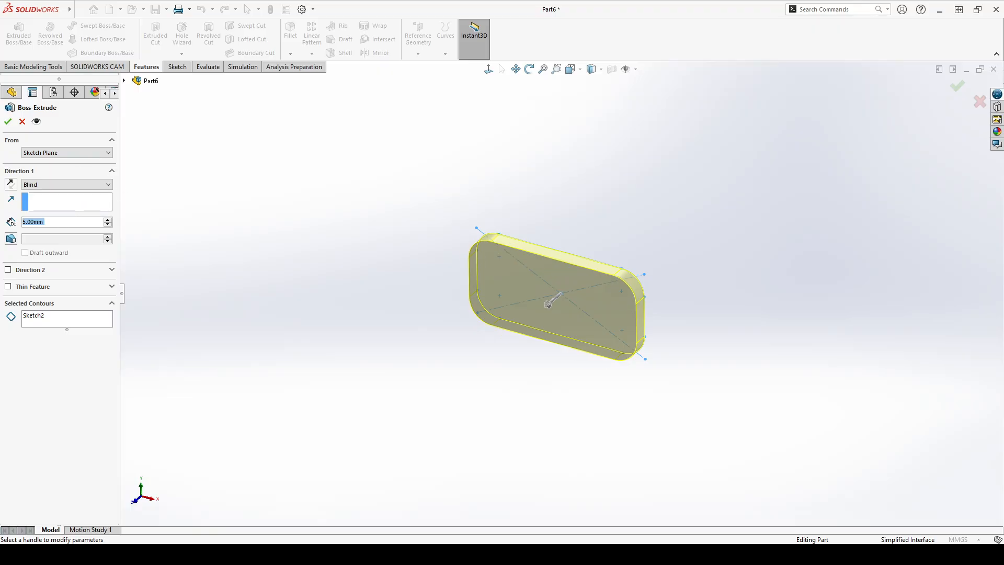
pyautogui.click(8, 121)
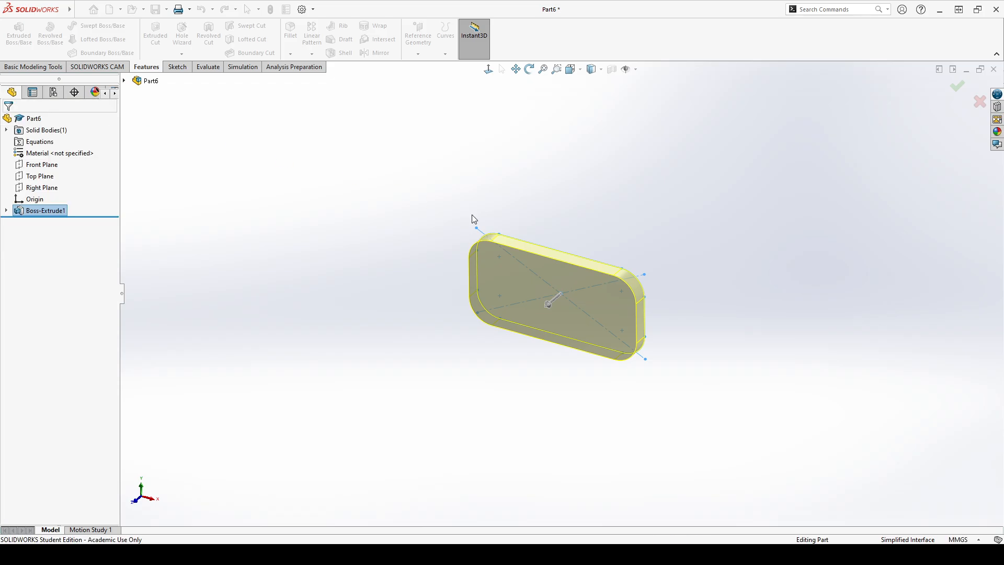
# - Reopen the extruded plate's profile sketch for editing
pyautogui.moveTo(551, 172)
pyautogui.mouseDown(button='middle')
pyautogui.moveTo(618, 209)
pyautogui.moveTo(704, 181)
pyautogui.moveTo(688, 172)
pyautogui.moveTo(422, 195)
pyautogui.moveTo(465, 175)
pyautogui.moveTo(369, 177)
pyautogui.moveTo(455, 162)
pyautogui.moveTo(397, 170)
pyautogui.mouseUp(button='middle')
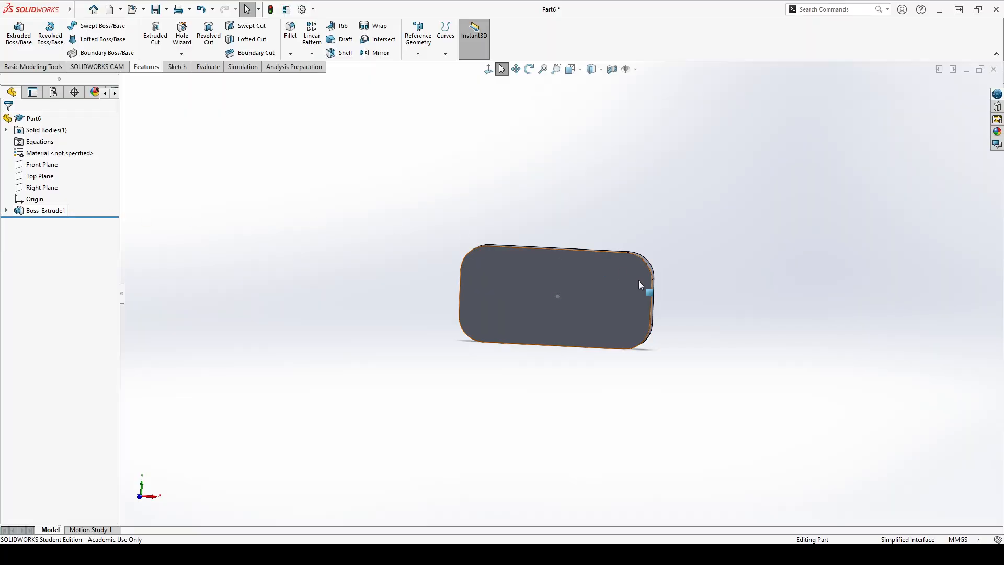
pyautogui.moveTo(294, 253); pyautogui.dragTo(410, 258, button='middle')
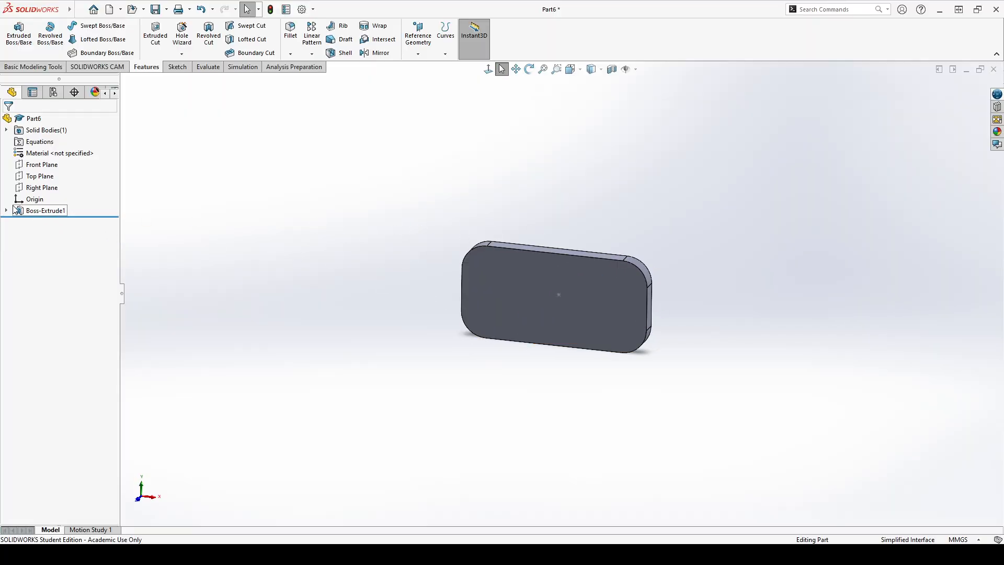
pyautogui.click(7, 211)
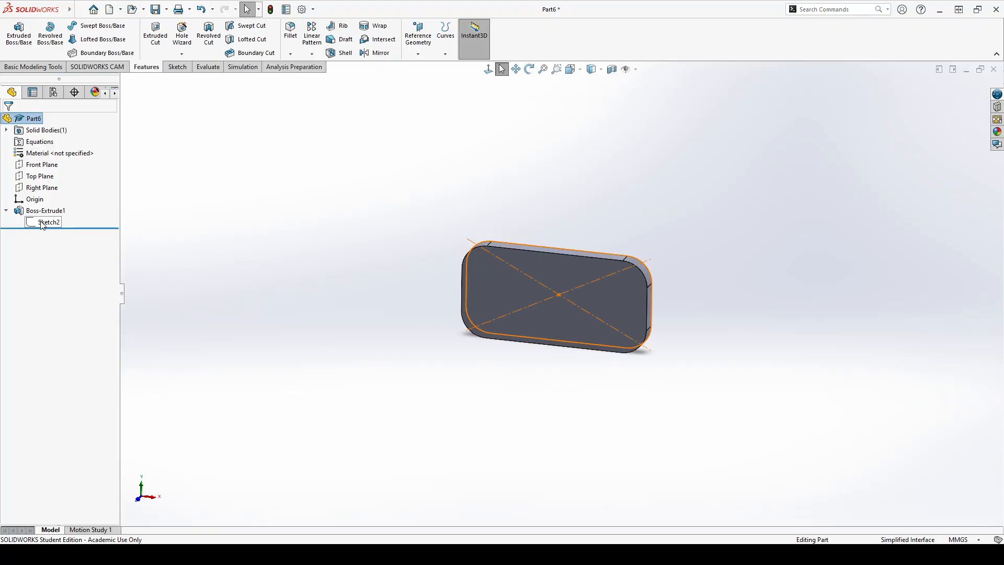
pyautogui.click(49, 224)
pyautogui.click(51, 186)
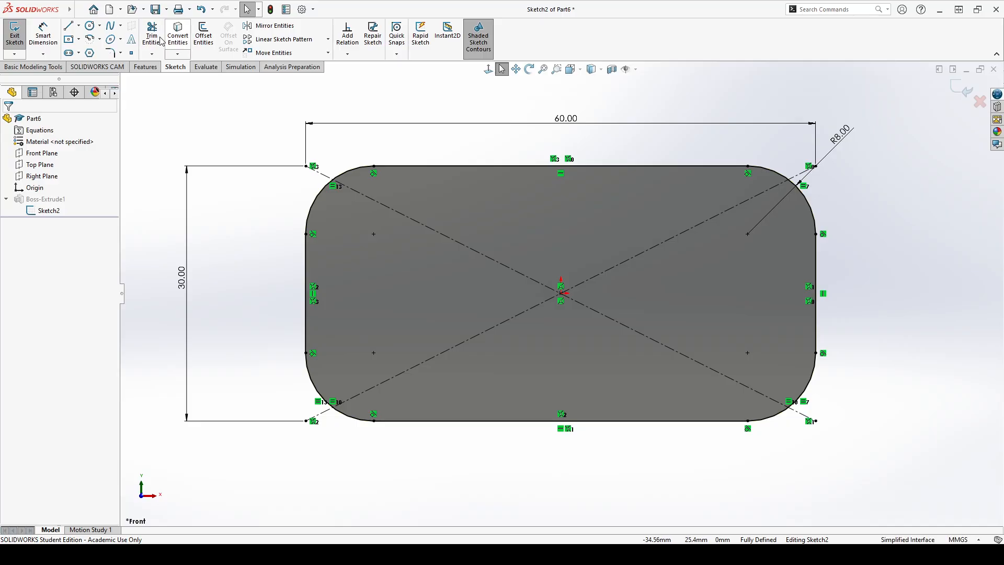
# - Sketch a circle inside the plate outline, with its centre about 21 mm left of the origin
pyautogui.click(90, 26)
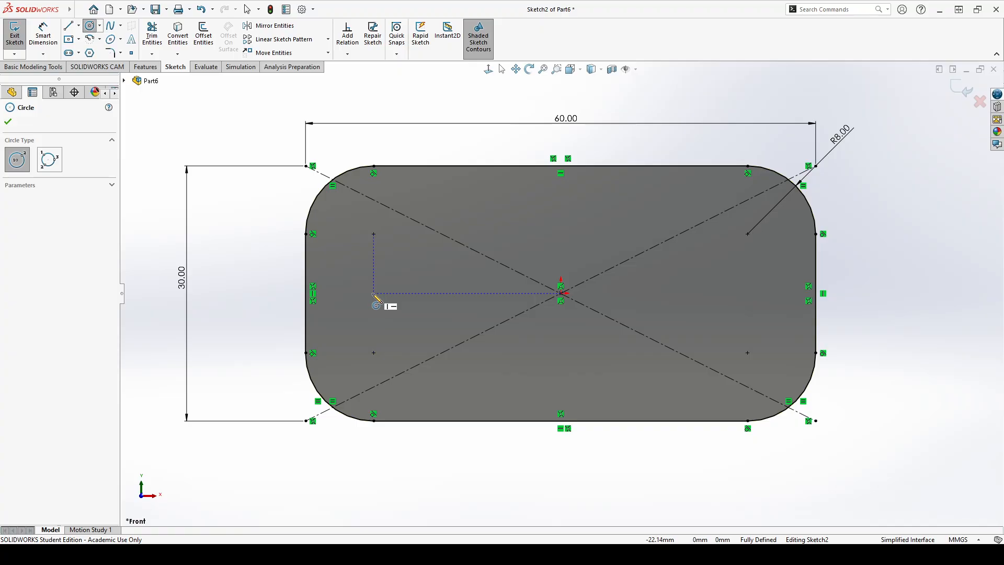
pyautogui.click(379, 293)
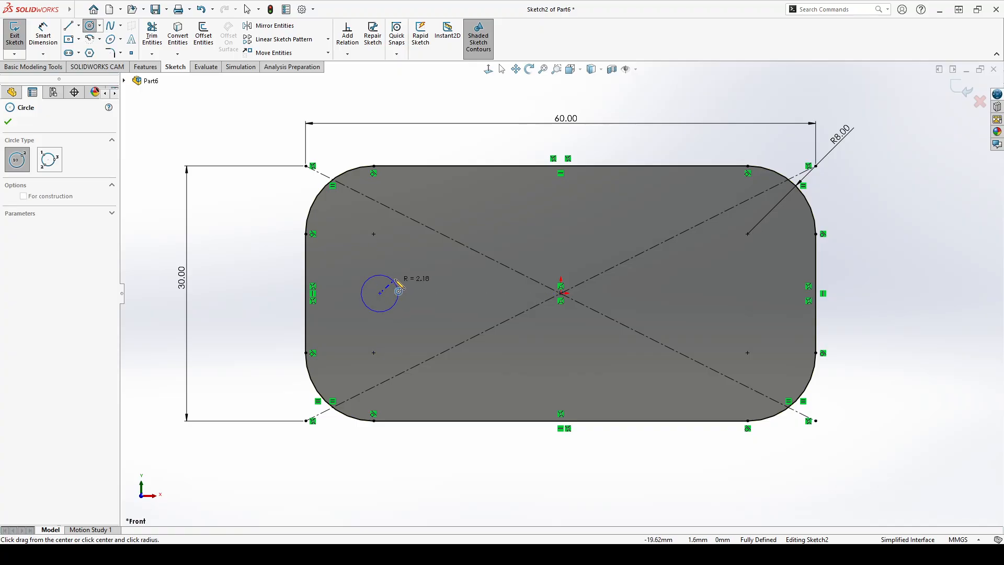
pyautogui.click(398, 276)
pyautogui.press('Escape')
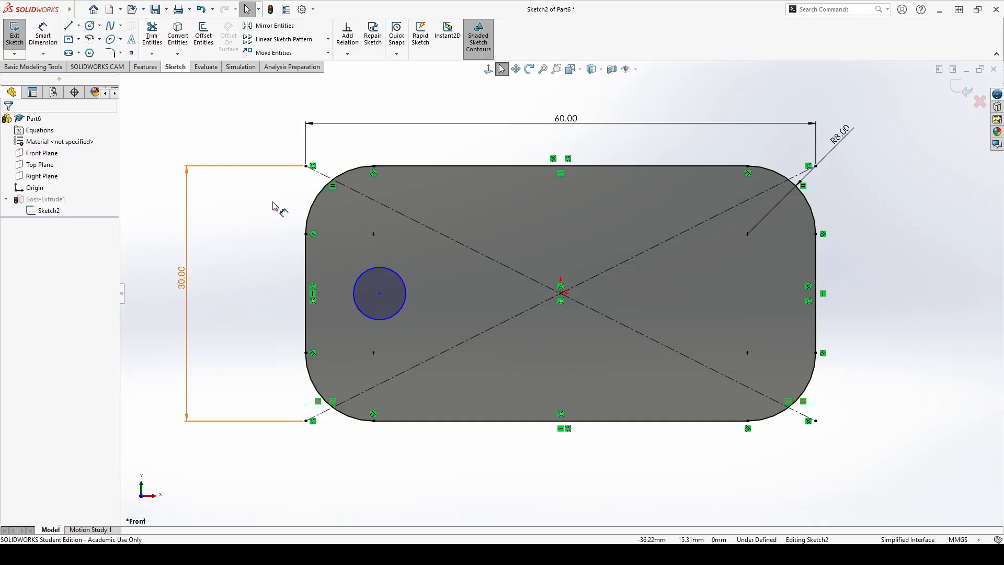
# - Add a Horizontal relation between the circle's centre and the rectangle's centre point
pyautogui.click(380, 294)
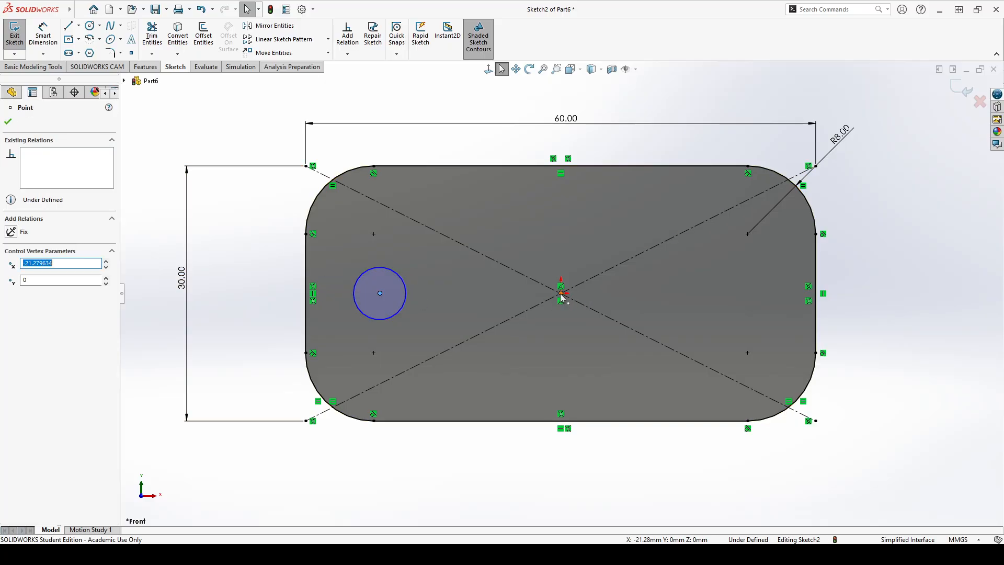
pyautogui.keyDown('ctrl'); pyautogui.click(560, 293); pyautogui.keyUp('ctrl')
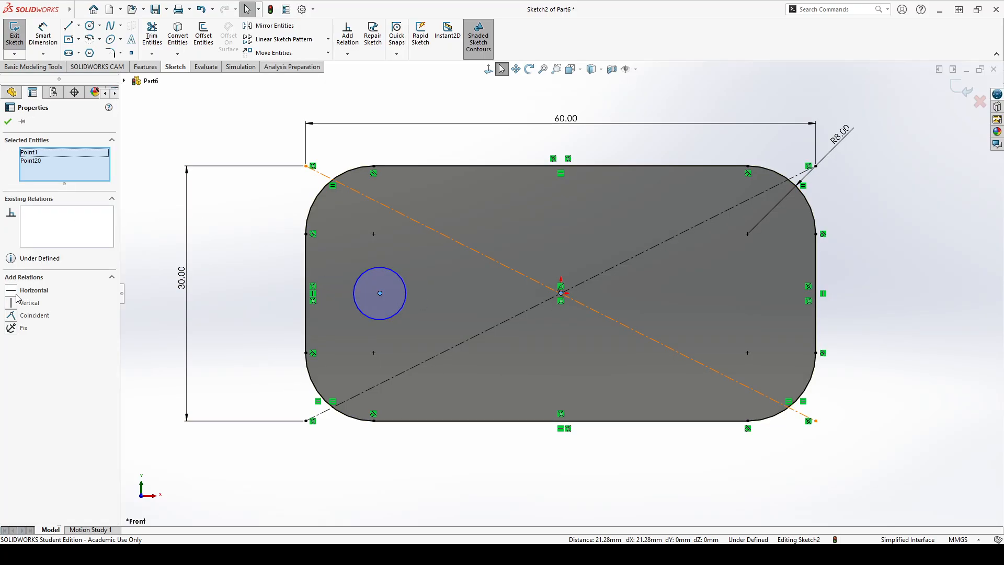
pyautogui.click(28, 290)
pyautogui.click(6, 121)
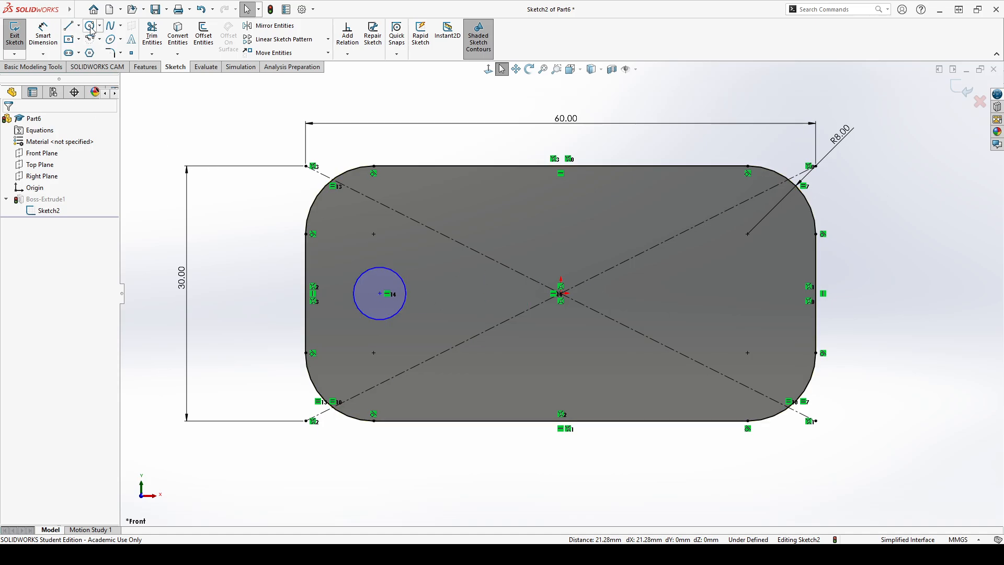
# - Dimension the circle's diameter to 8 mm
pyautogui.click(47, 35)
pyautogui.click(383, 273)
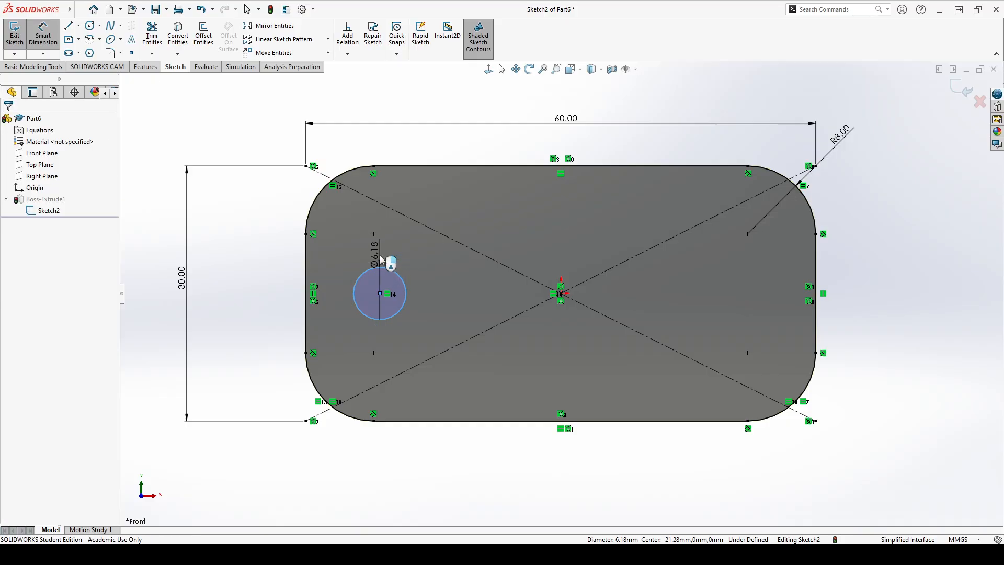
pyautogui.click(381, 260)
pyautogui.write('8')
pyautogui.press('Return')
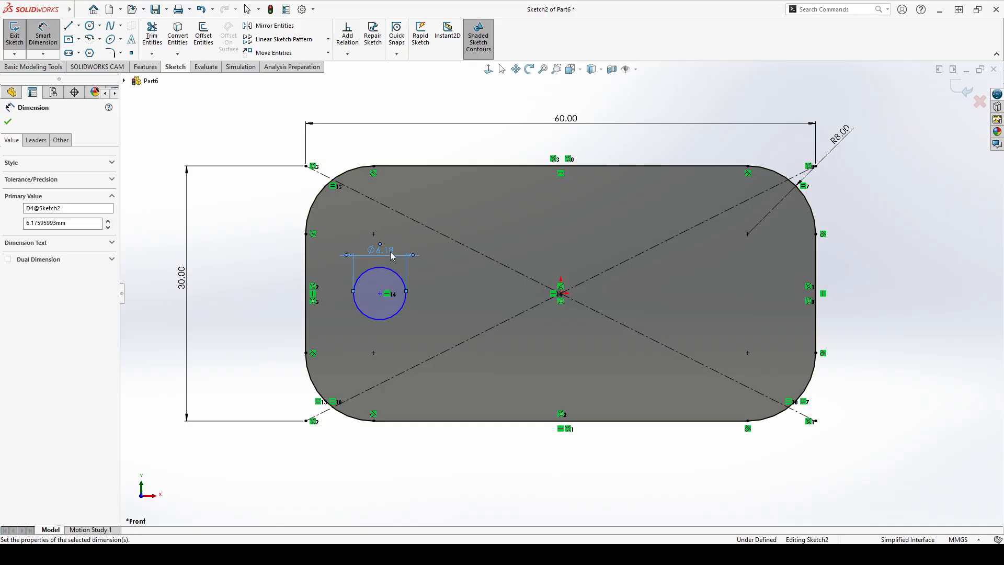
# - Dimension the horizontal distance between the circle's centre and the origin to 20 mm
pyautogui.click(380, 294)
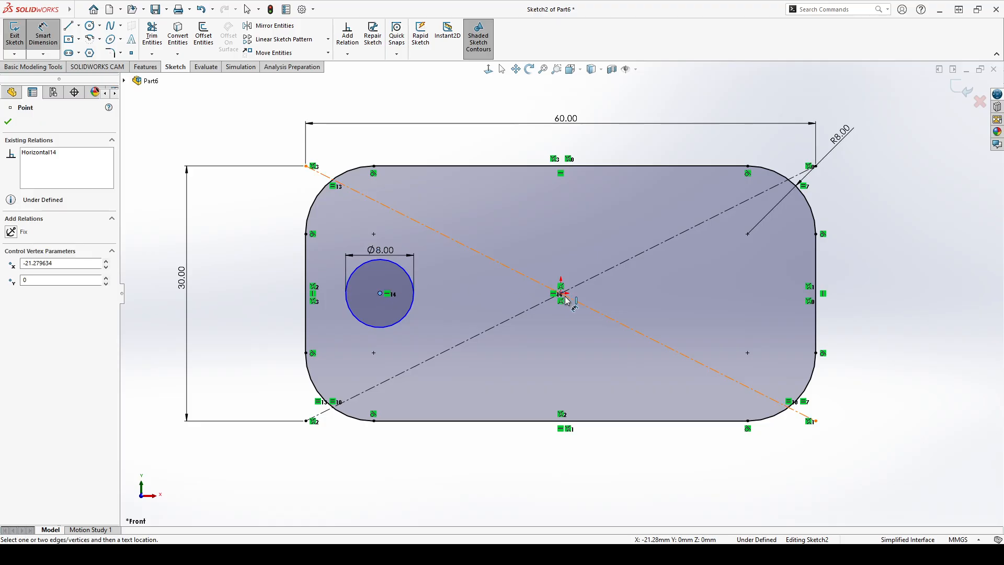
pyautogui.click(562, 294)
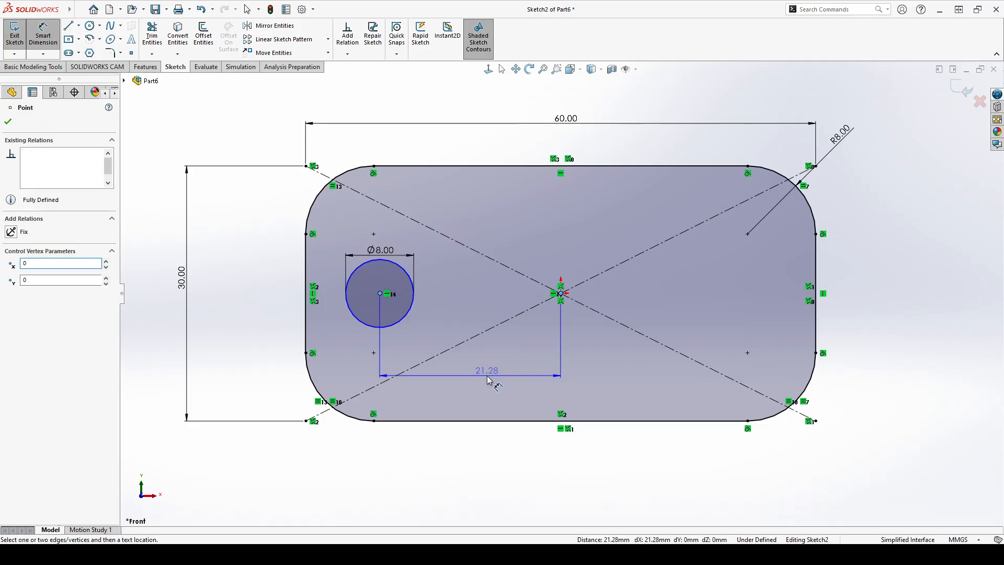
pyautogui.click(487, 375)
pyautogui.write('20')
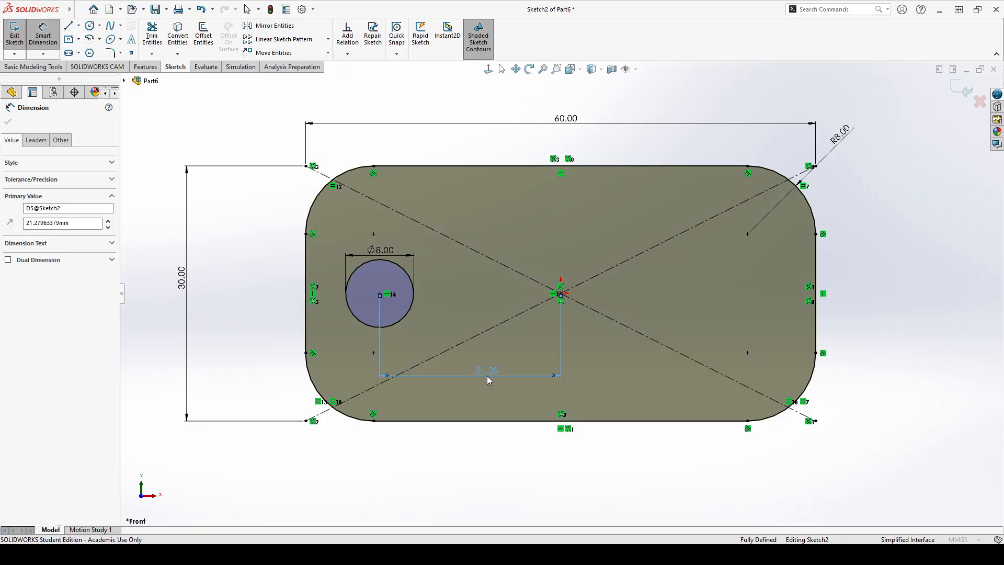
pyautogui.press('Return')
pyautogui.press('Escape')
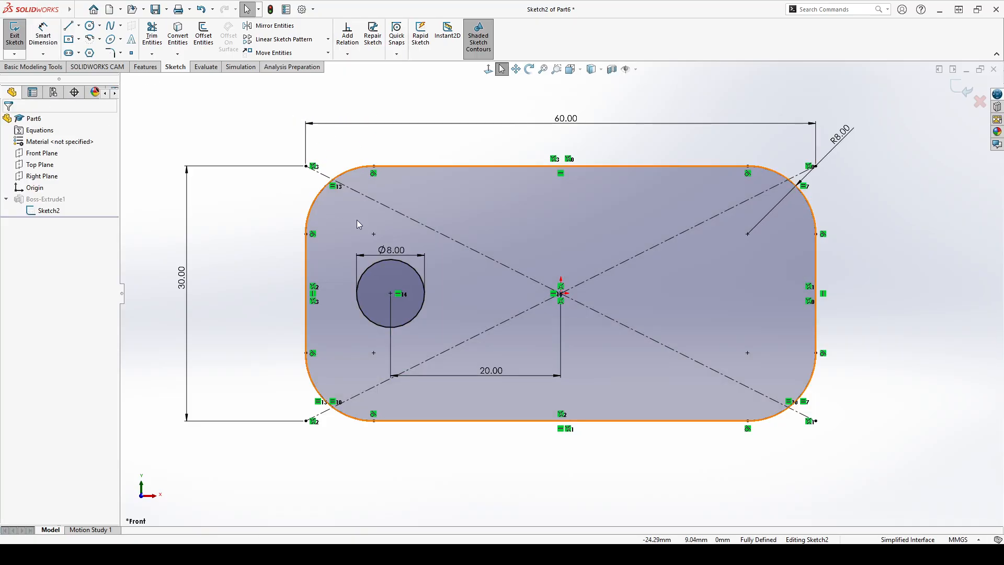
# - Mirror the 8 mm circle about the Right Plane, keeping the original as a copy
pyautogui.click(397, 267)
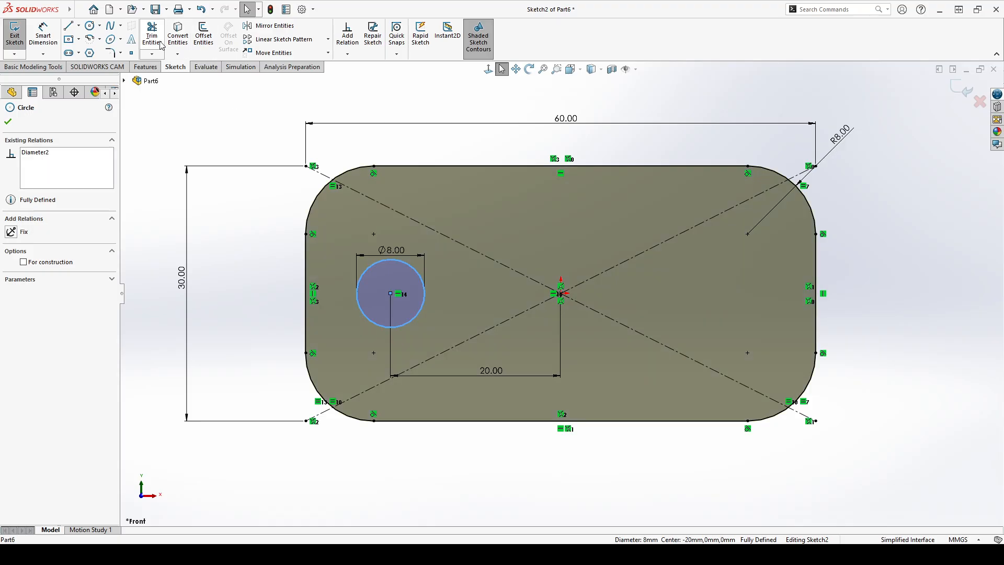
pyautogui.click(267, 30)
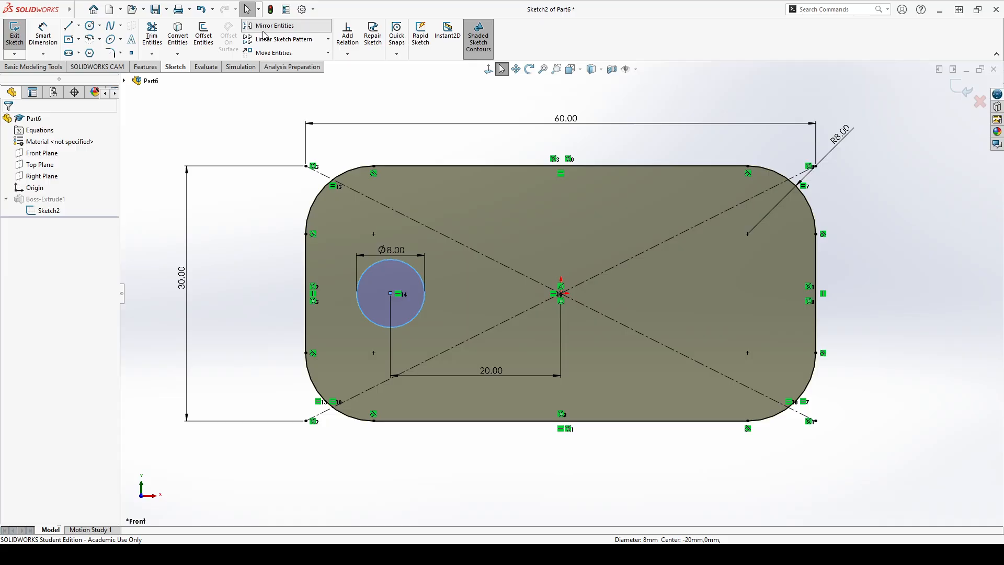
pyautogui.click(125, 81)
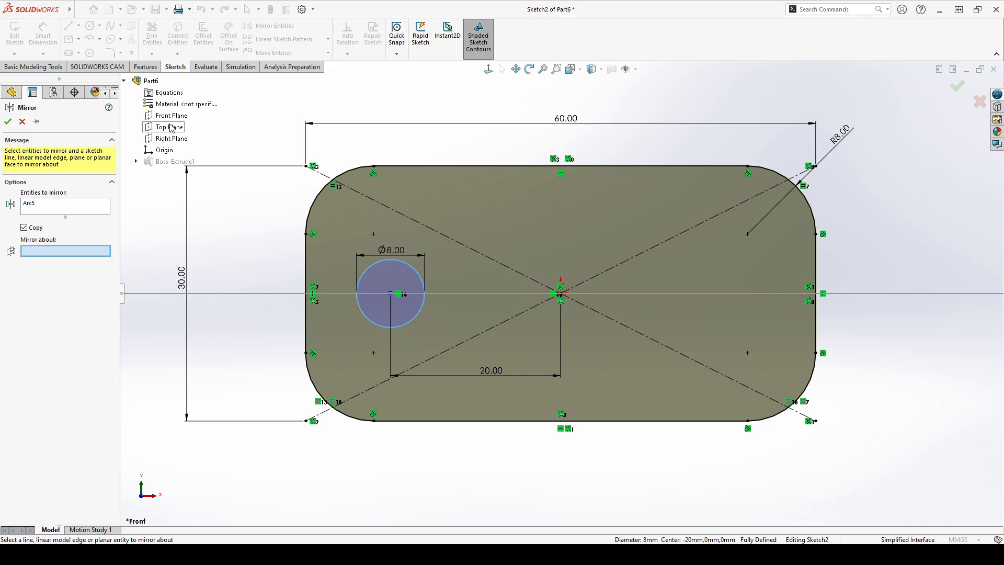
pyautogui.click(168, 139)
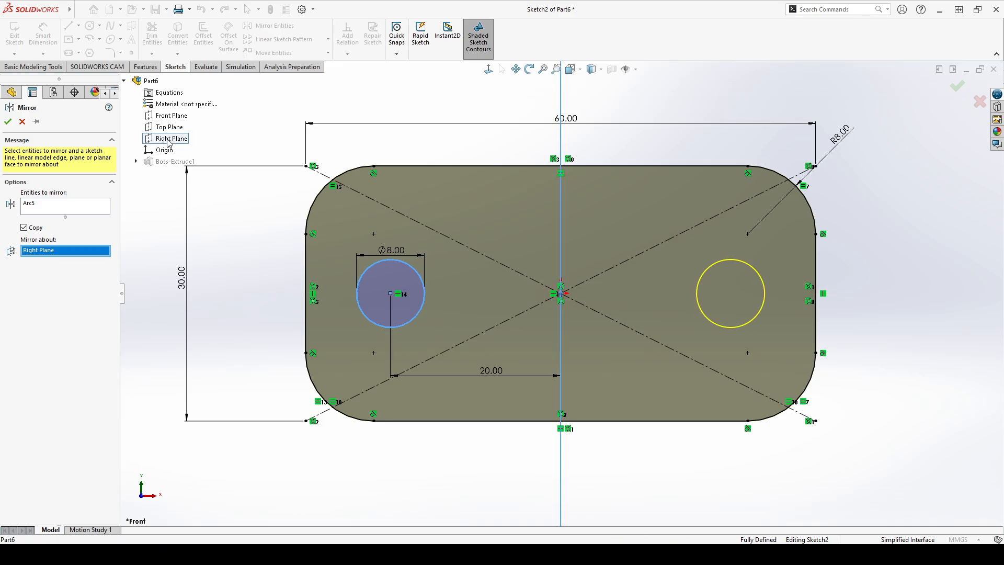
pyautogui.click(8, 122)
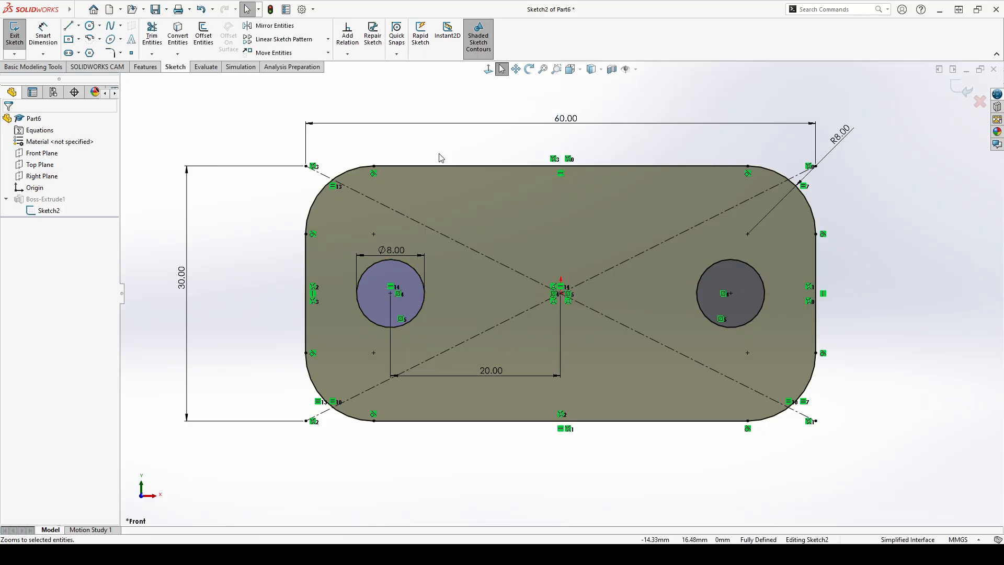
# - Exit the profile sketch to rebuild the plate with its two holes
pyautogui.click(16, 38)
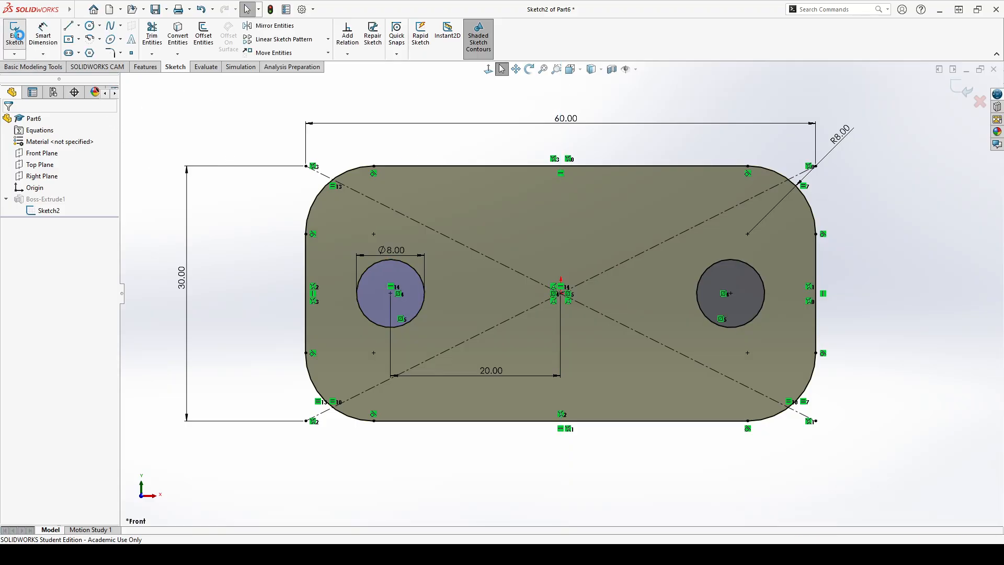
pyautogui.scroll(4, 280, 190)
pyautogui.moveTo(281, 190)
pyautogui.mouseDown(button='middle')
pyautogui.moveTo(233, 201)
pyautogui.moveTo(287, 195)
pyautogui.moveTo(262, 206)
pyautogui.moveTo(273, 172)
pyautogui.moveTo(274, 199)
pyautogui.mouseUp(button='middle')
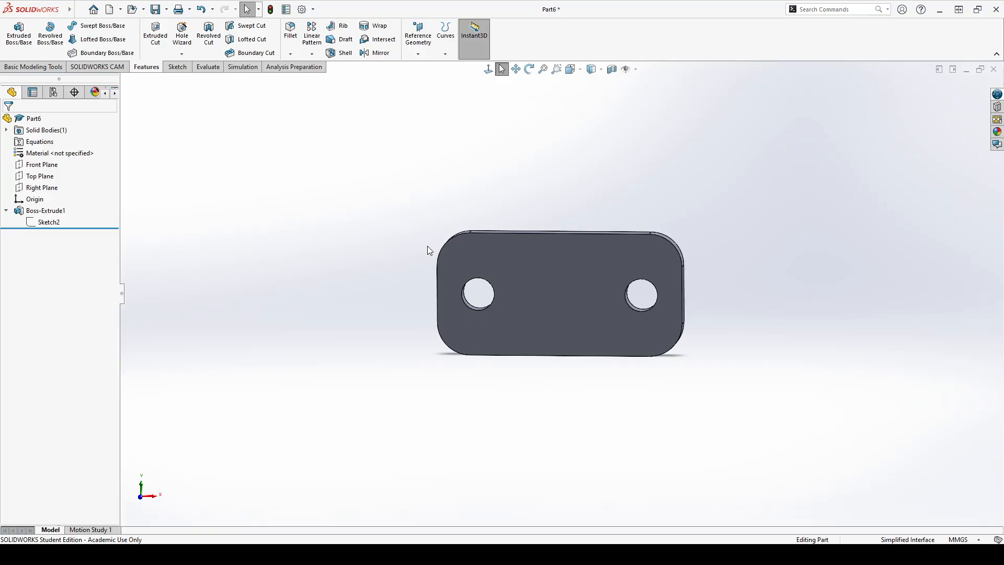
pyautogui.moveTo(427, 250); pyautogui.dragTo(345, 269, button='middle')
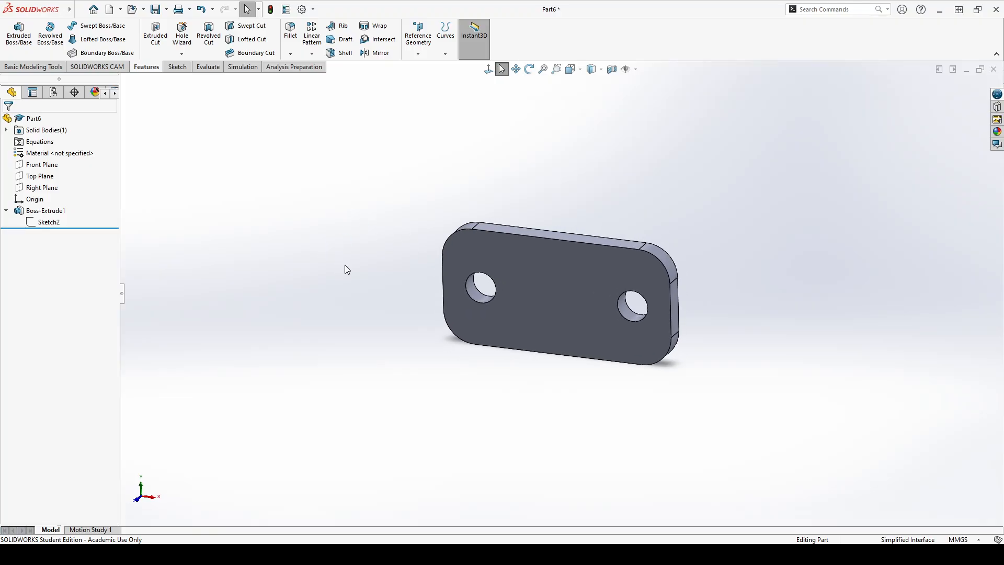
# - Start a new sketch on the Right Plane
pyautogui.click(46, 195)
pyautogui.moveTo(335, 209); pyautogui.dragTo(302, 190, button='middle')
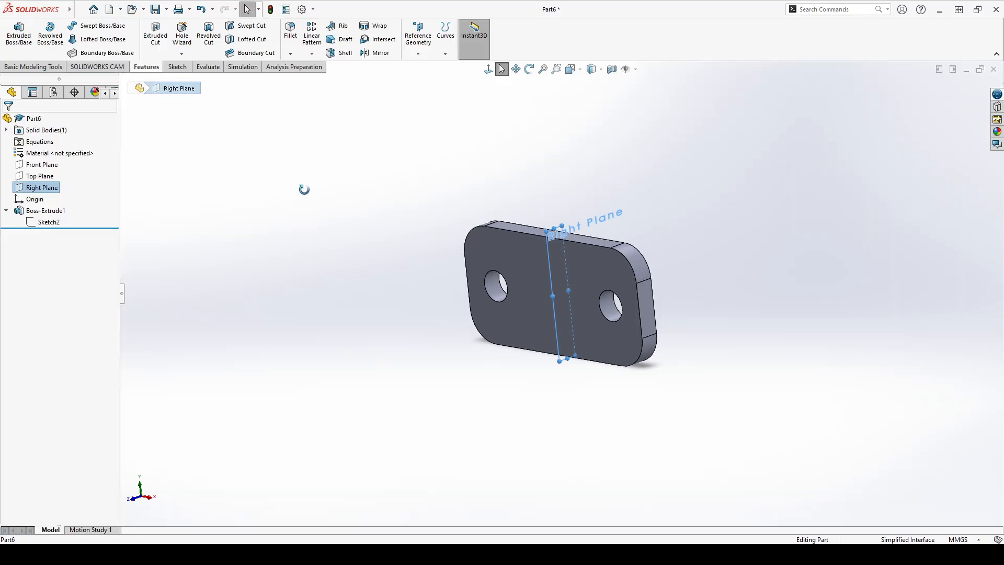
pyautogui.click(178, 67)
pyautogui.click(15, 32)
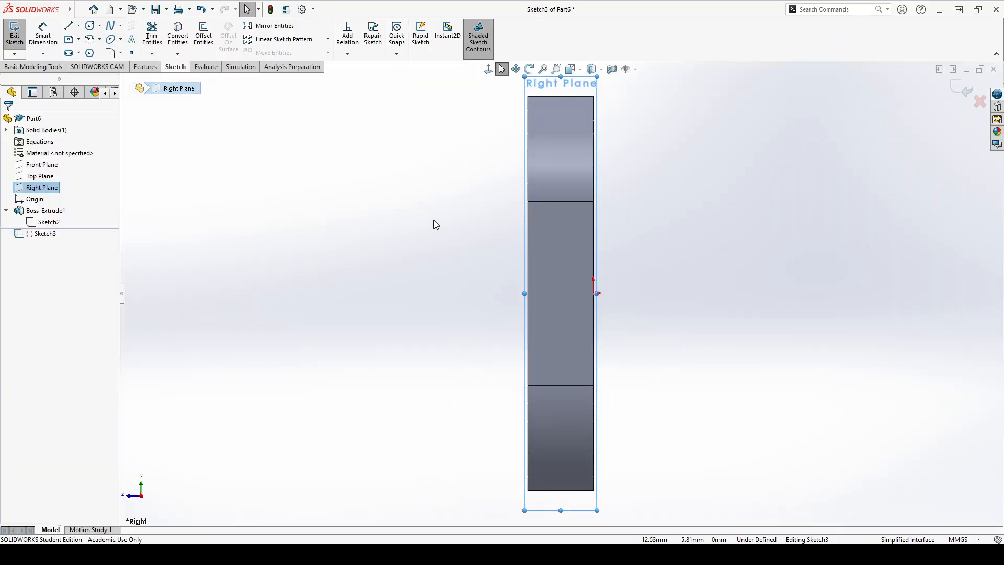
# - Sketch a line about 47 mm long from the upper corner of the plate's +Z face, sloping downward away from the plate
pyautogui.scroll(3, 440, 227)
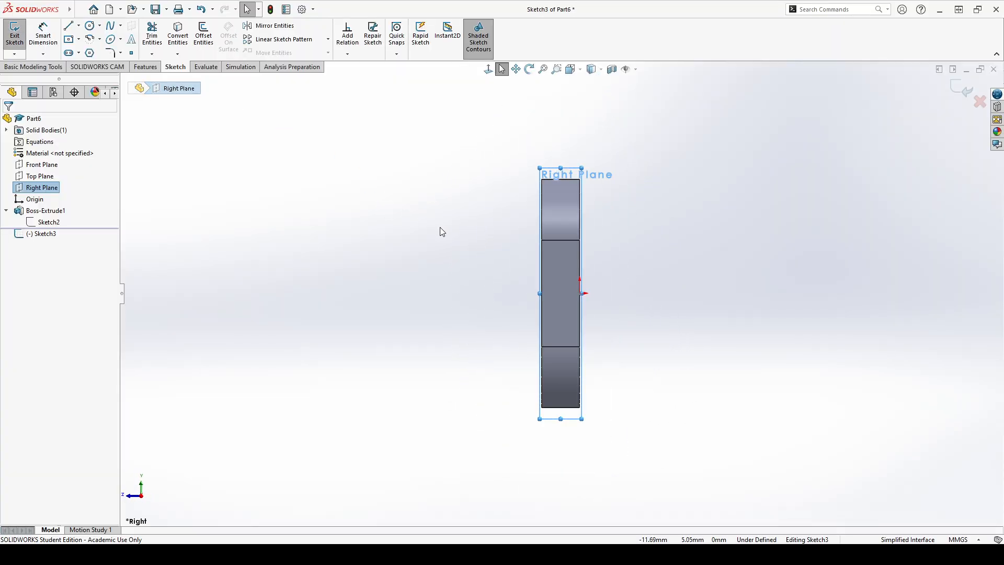
pyautogui.click(394, 219)
pyautogui.scroll(2, 394, 219)
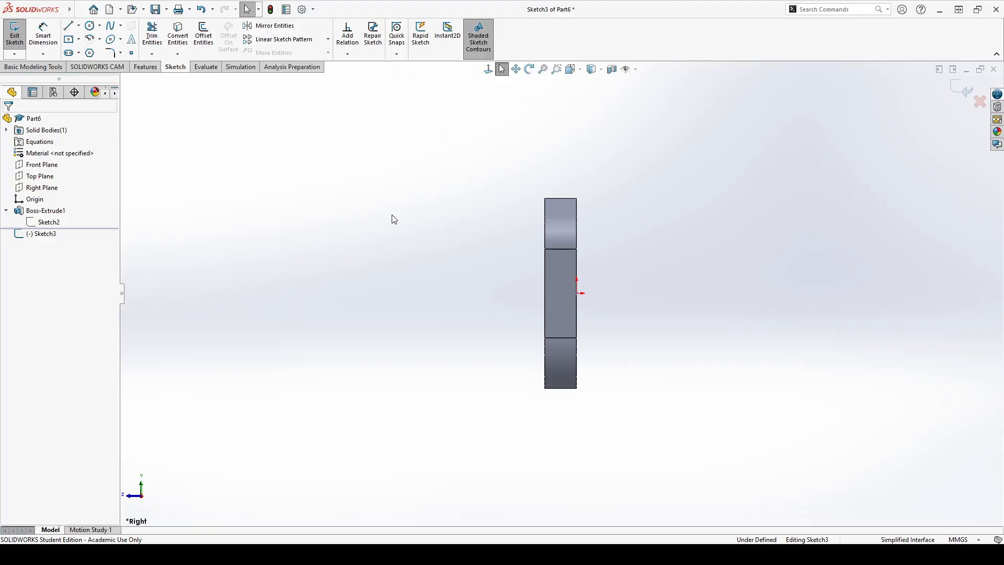
pyautogui.scroll(-2, 368, 238)
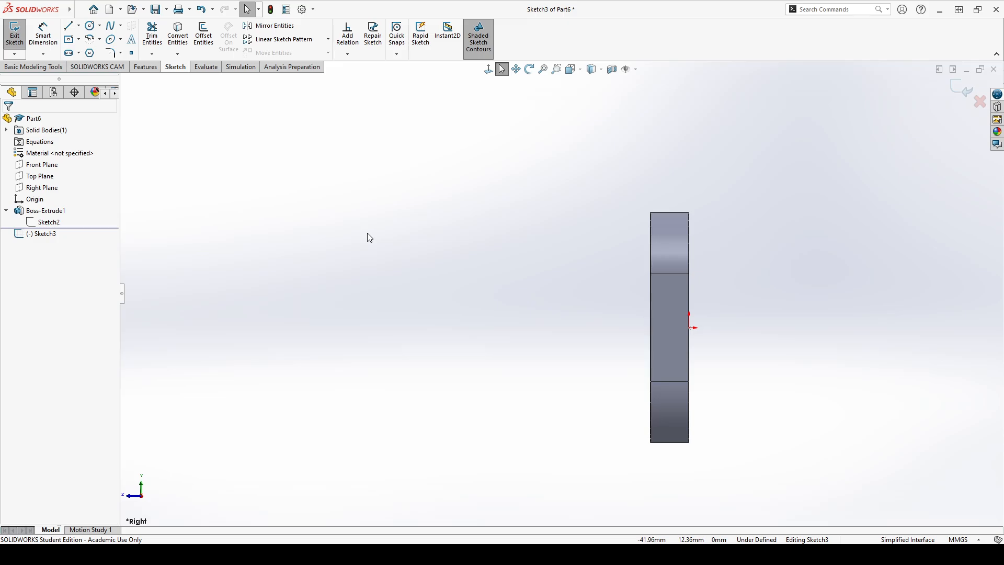
pyautogui.click(70, 26)
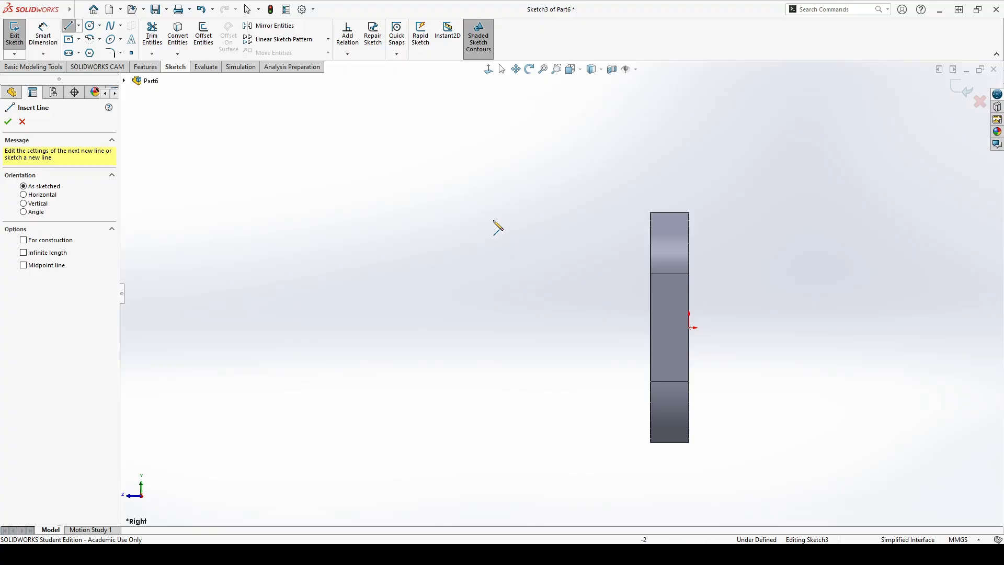
pyautogui.click(651, 213)
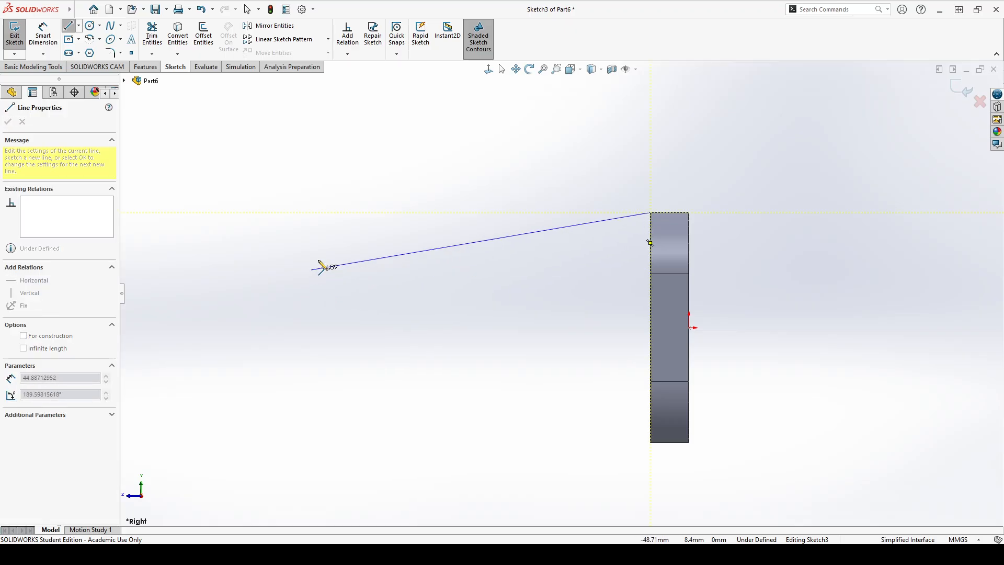
pyautogui.click(301, 292)
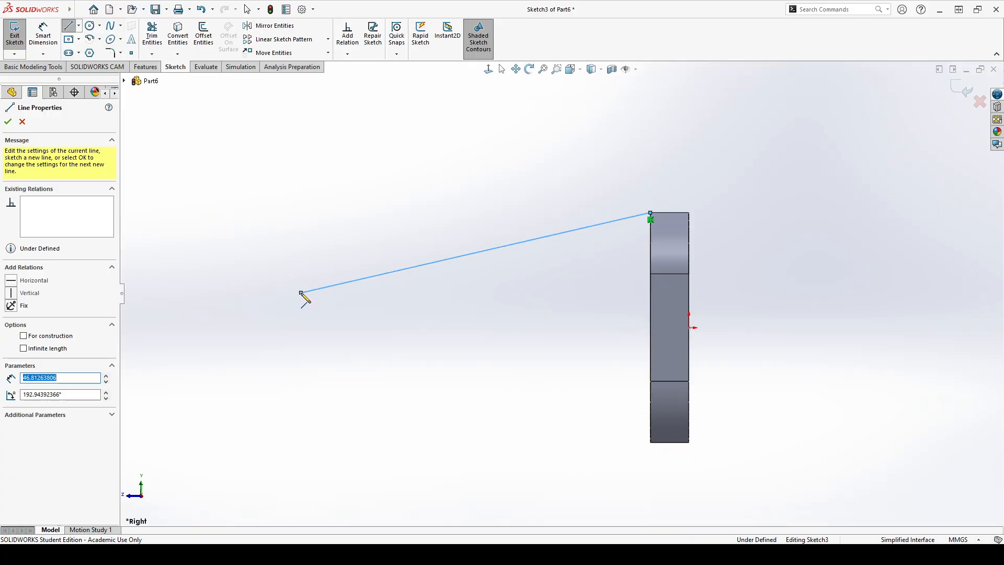
pyautogui.press('Escape')
pyautogui.press('Escape')
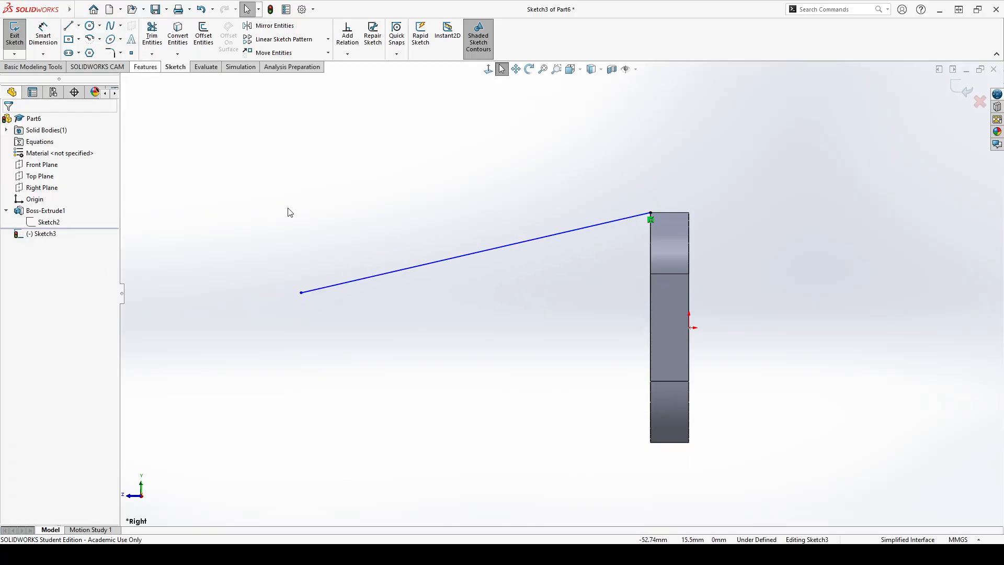
# - Sketch a second sloping line below the first, ending just short of the lower part of the plate's +Z face
pyautogui.click(69, 25)
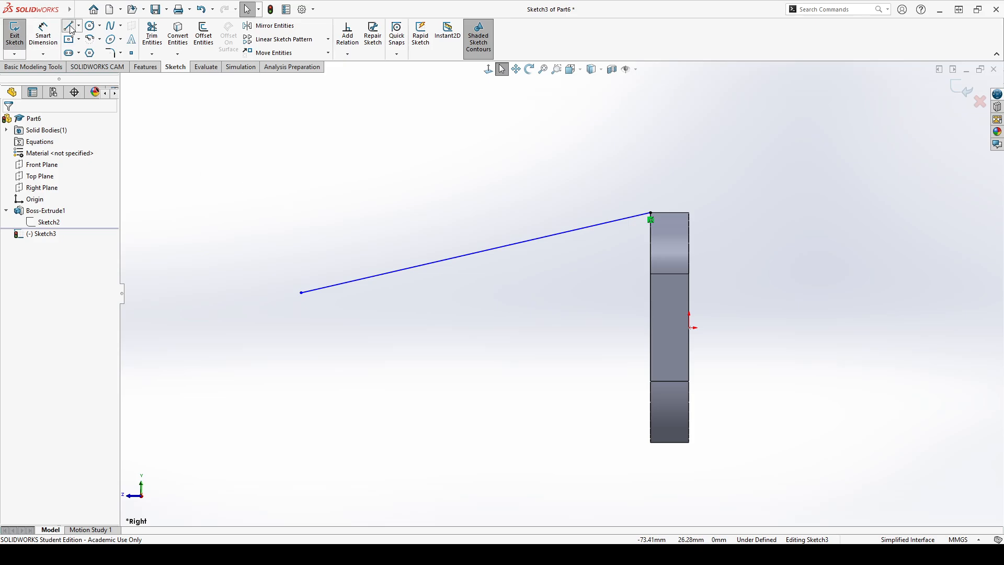
pyautogui.click(305, 459)
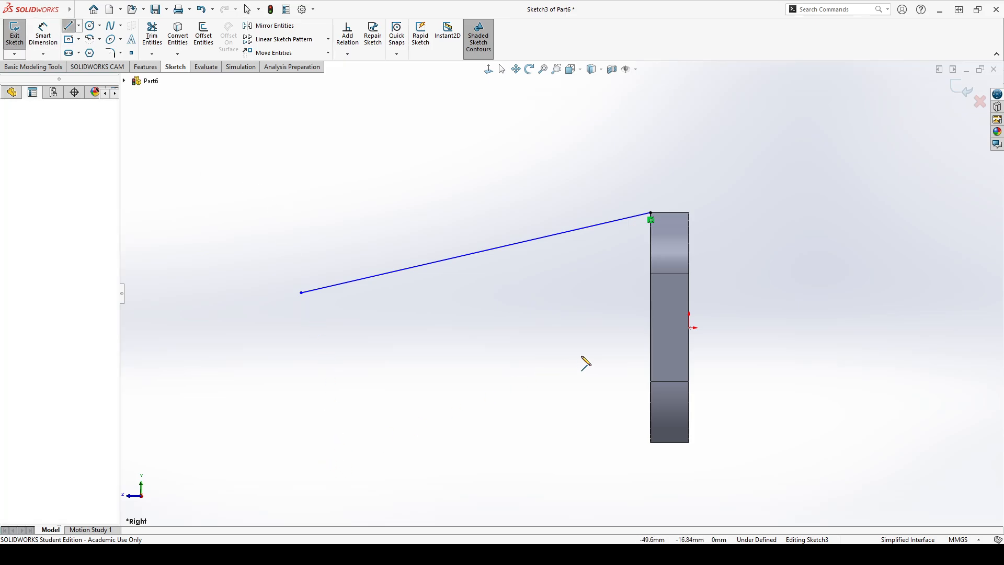
pyautogui.doubleClick(634, 386)
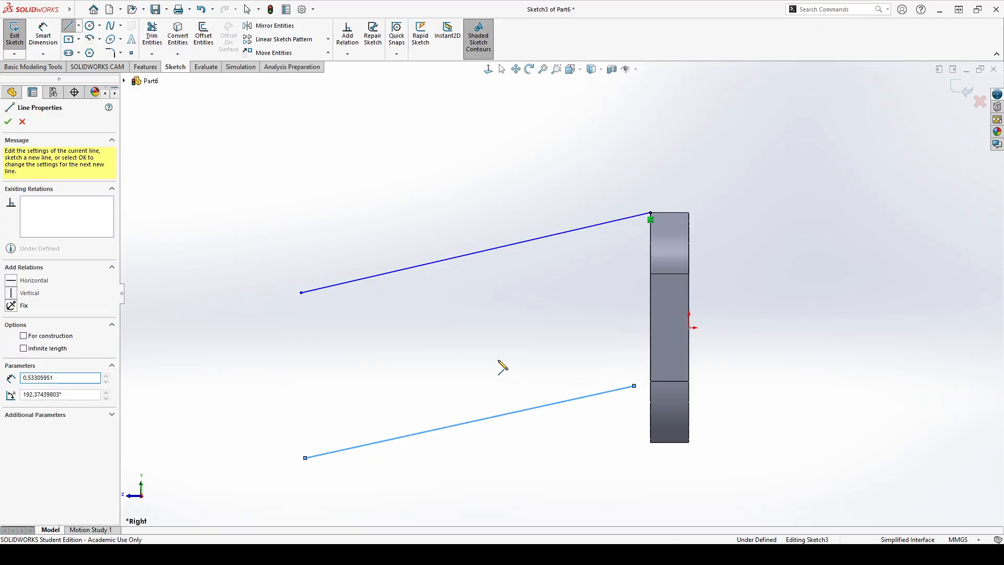
pyautogui.press('Escape')
# - Add a Parallel relation between the two sloping lines
pyautogui.click(464, 423)
pyautogui.keyDown('ctrl'); pyautogui.click(426, 265); pyautogui.keyUp('ctrl')
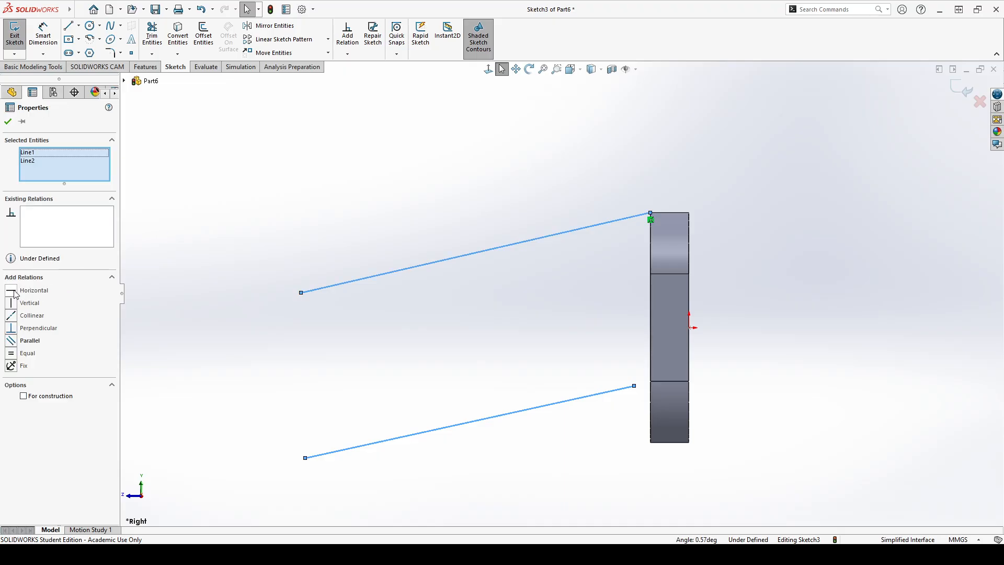
pyautogui.click(21, 341)
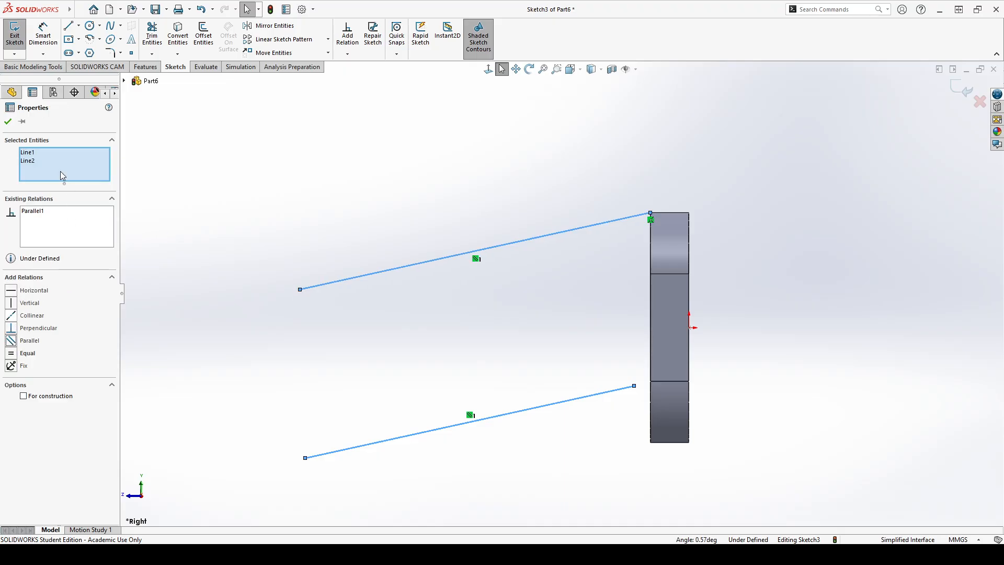
pyautogui.click(9, 123)
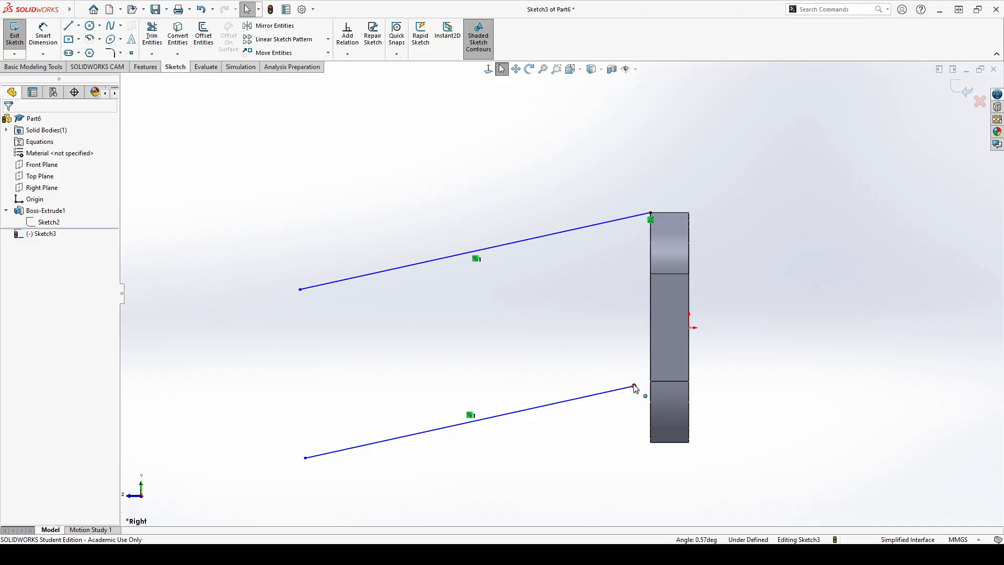
# - Attach the lower line's near end to the plate's face and join both lines' plate-side ends with a vertical line about 21 mm long
pyautogui.moveTo(634, 387); pyautogui.dragTo(650, 375)
pyautogui.click(536, 279)
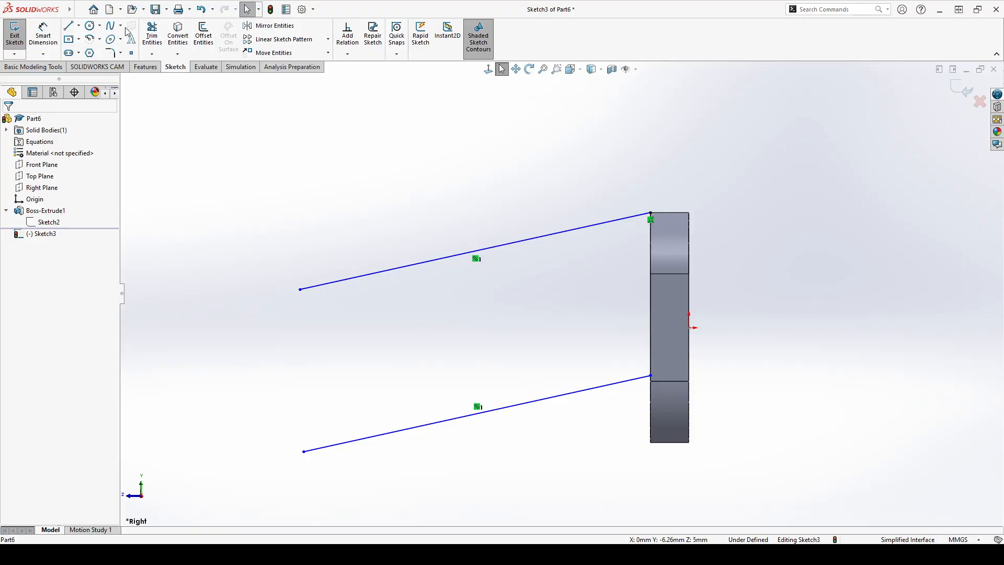
pyautogui.click(68, 25)
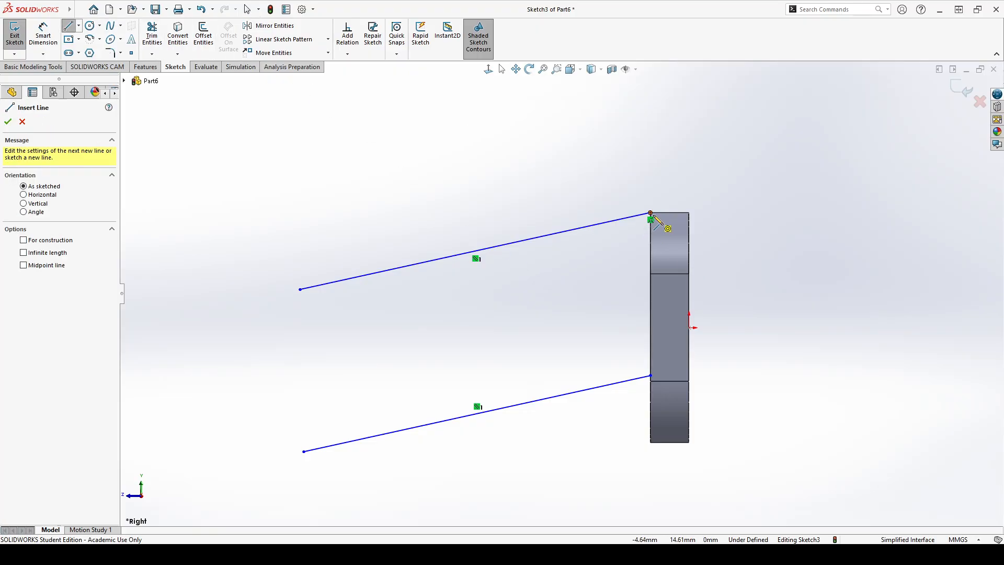
pyautogui.moveTo(651, 214); pyautogui.dragTo(650, 375)
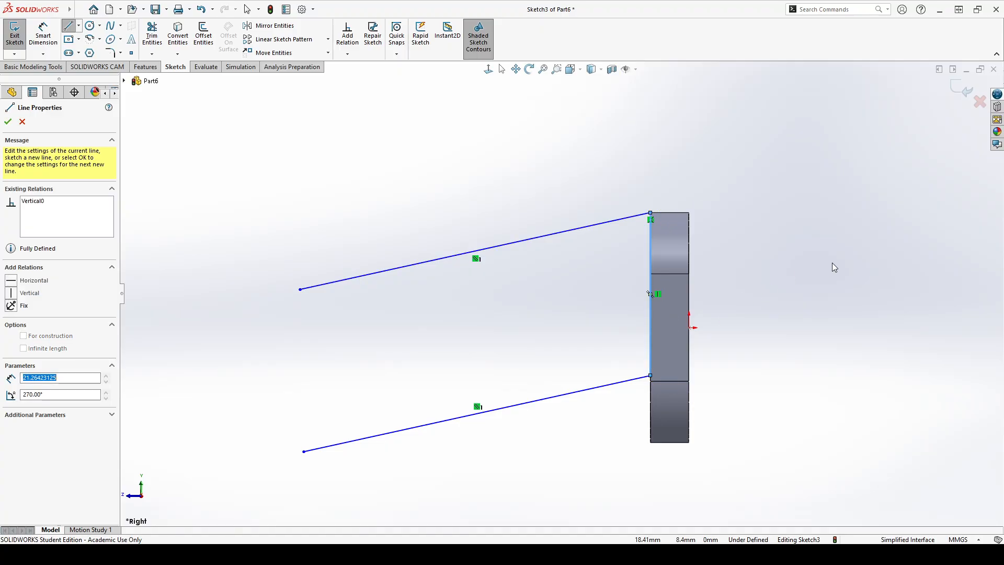
pyautogui.press('Escape')
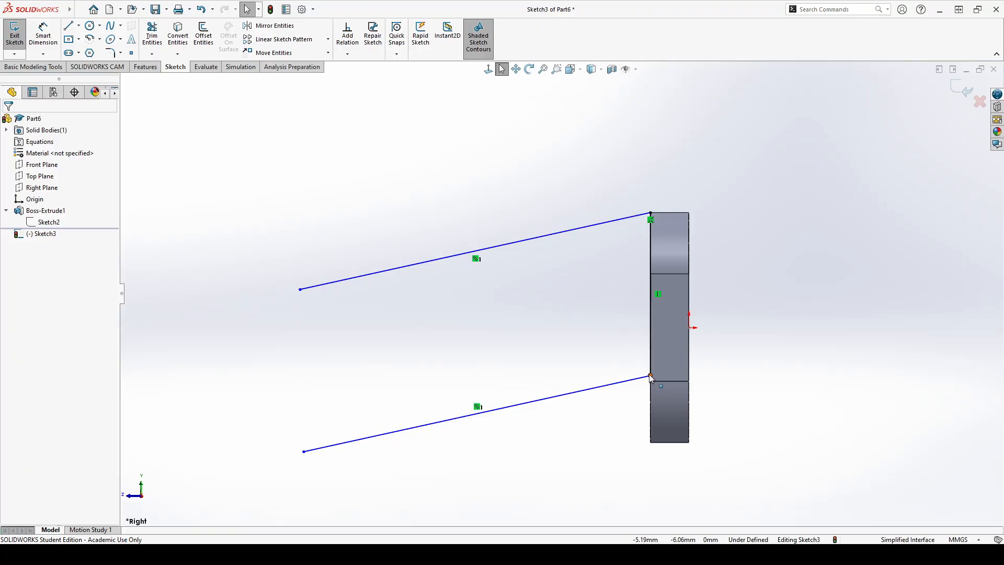
# - Move the lower line's plate-side endpoint down along the plate's face to about 11 mm below the origin
pyautogui.moveTo(650, 375); pyautogui.dragTo(623, 413)
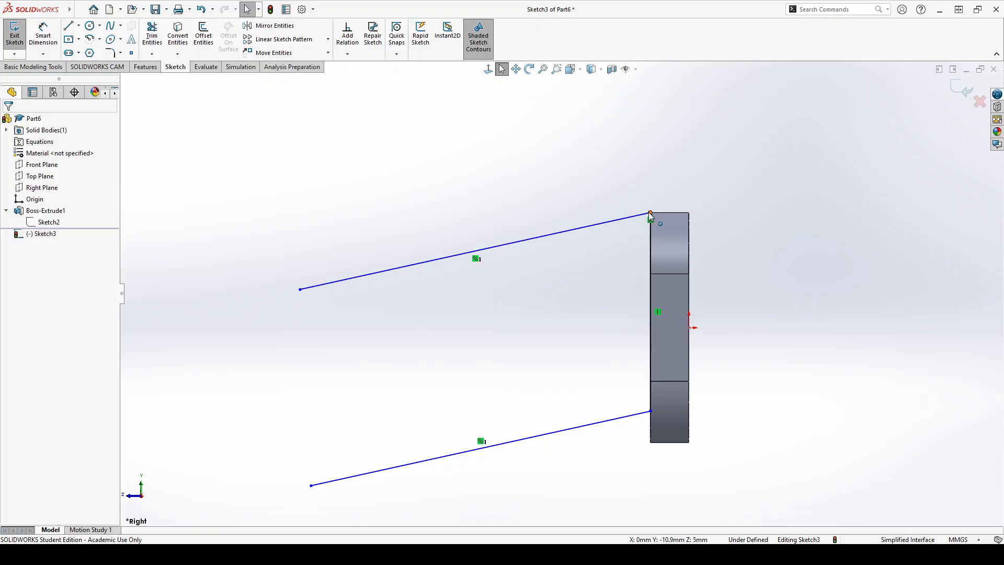
pyautogui.scroll(3, 492, 285)
pyautogui.scroll(-3, 463, 317)
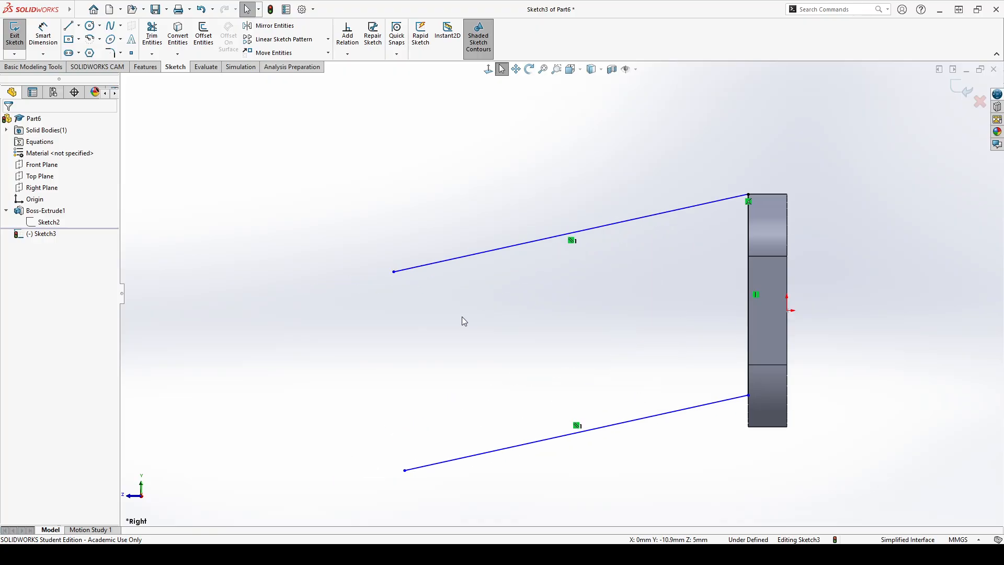
# - Sketch a circle of about 13 mm radius between the lines' free ends, tangent to the upper sloping line
pyautogui.click(90, 25)
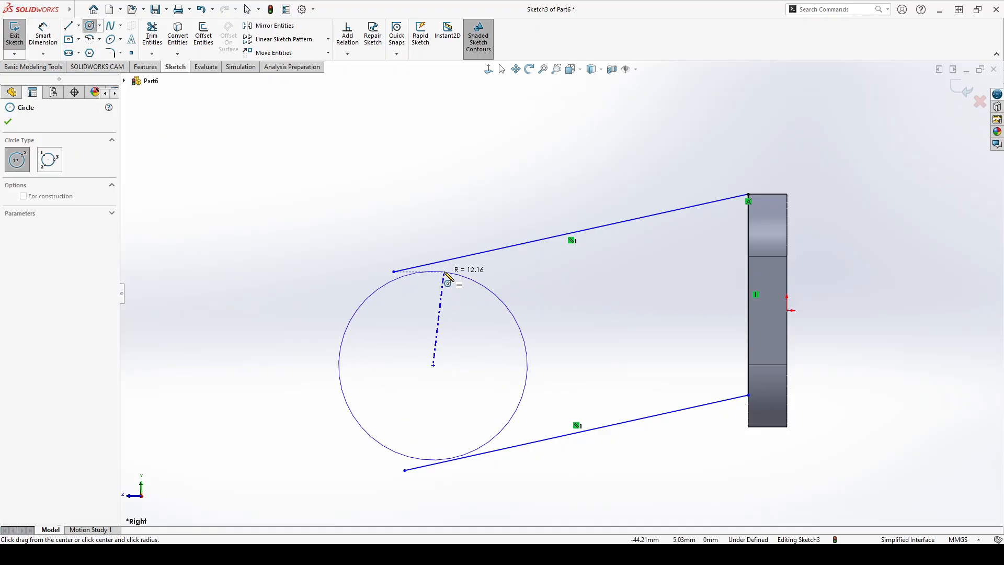
pyautogui.click(424, 266)
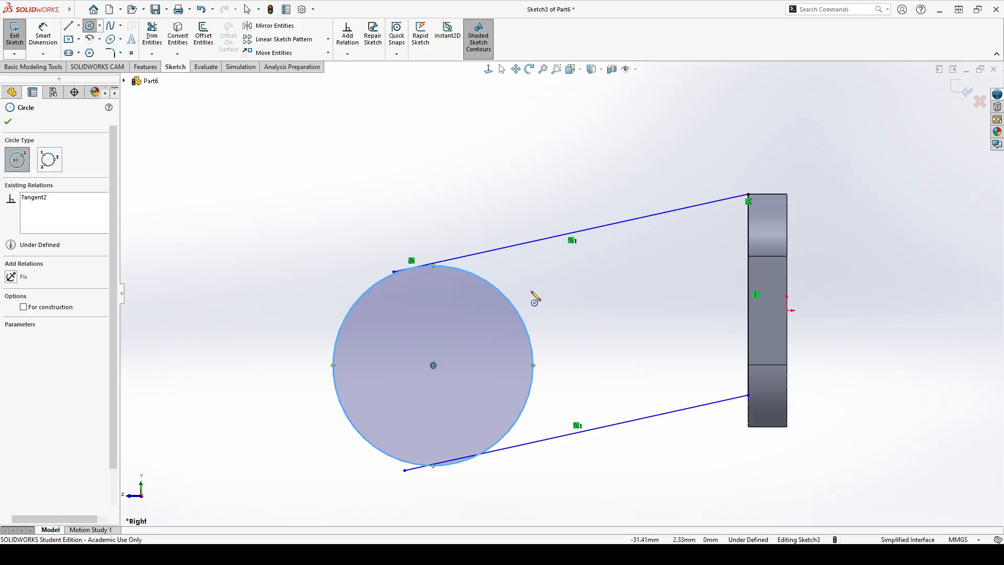
pyautogui.press('Escape')
# - Extend the upper line's free end past the circle and shorten the lower line to end just beside the circle's lower plate-facing edge
pyautogui.moveTo(391, 269); pyautogui.dragTo(309, 288)
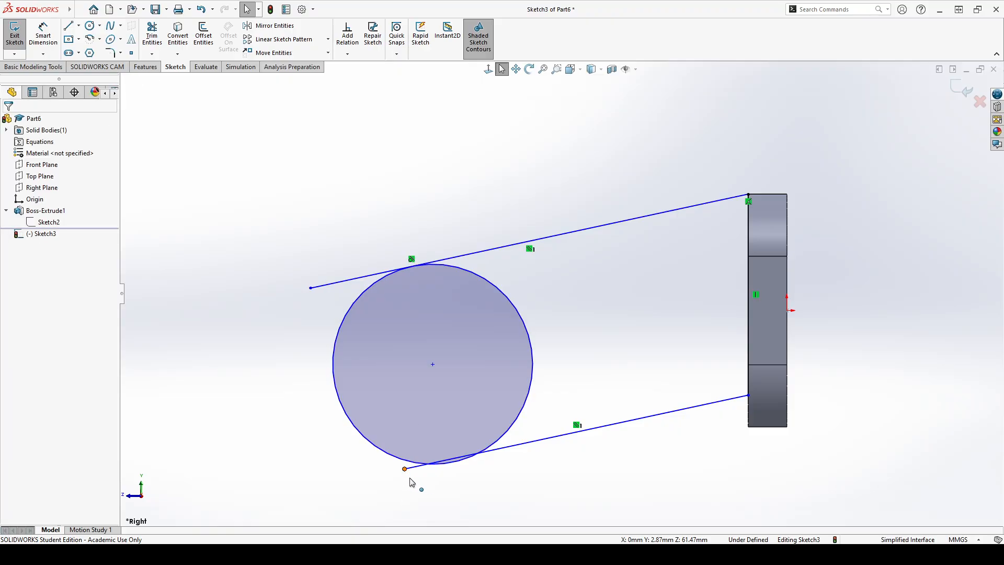
pyautogui.moveTo(410, 477); pyautogui.dragTo(484, 432)
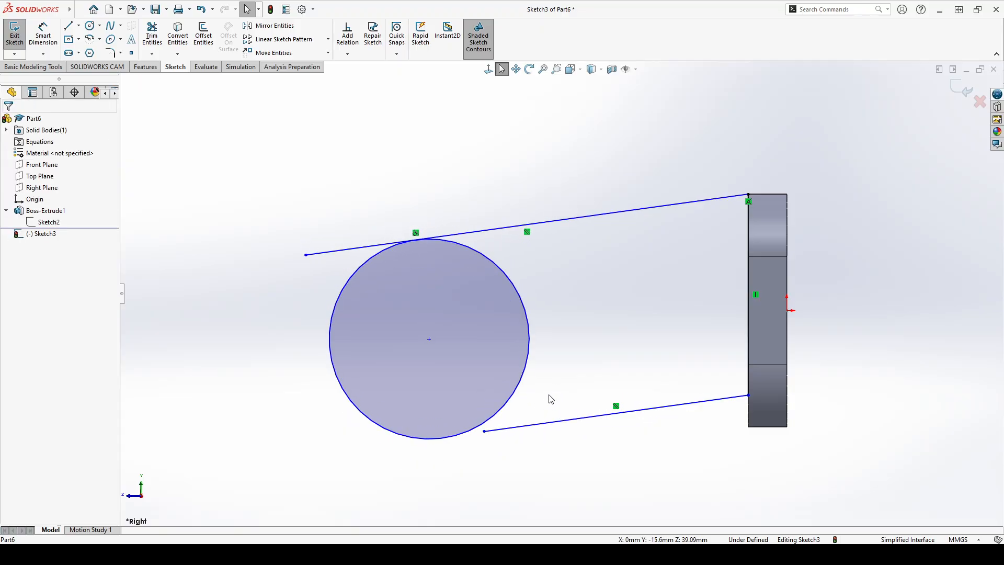
pyautogui.click(515, 427)
pyautogui.click(518, 468)
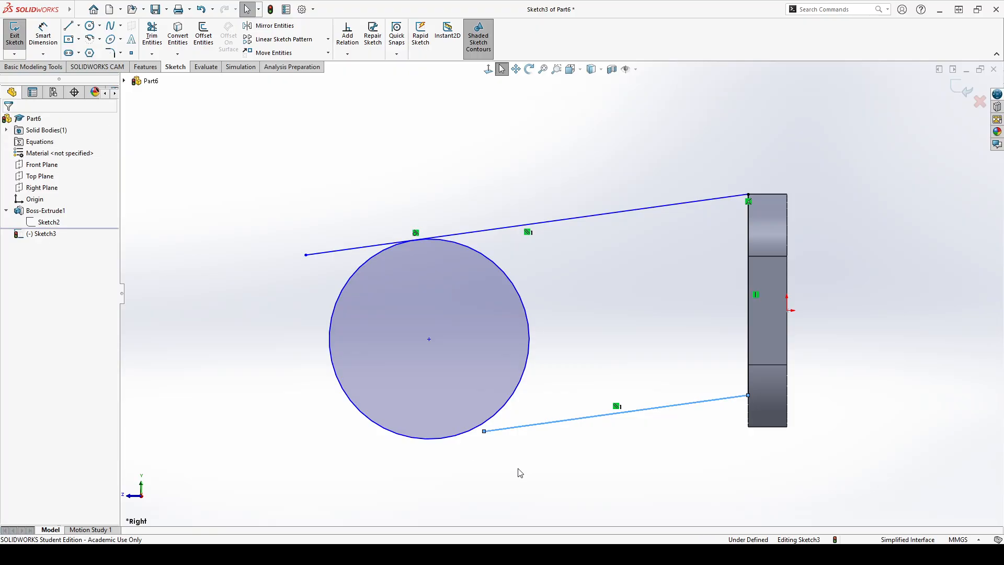
# - Add a Coincident relation between the lower line's free endpoint and the circle
pyautogui.keyDown('ctrl'); pyautogui.click(434, 439); pyautogui.keyUp('ctrl')
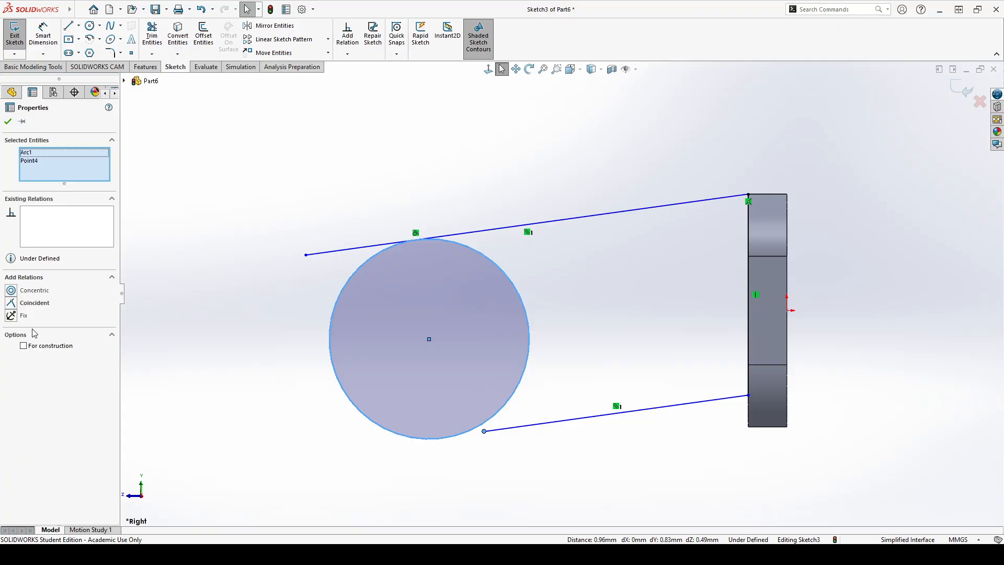
pyautogui.click(12, 304)
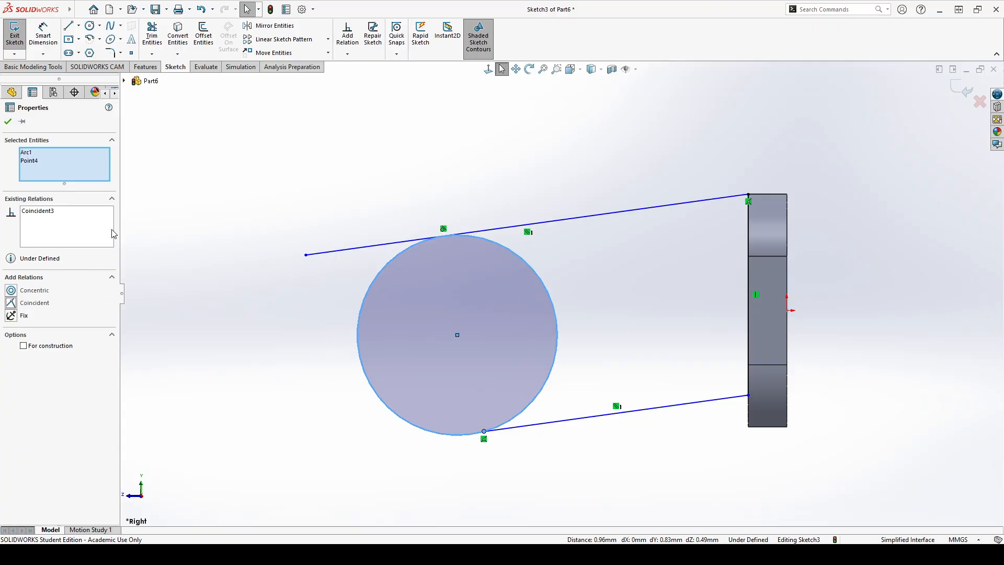
pyautogui.click(8, 121)
# - Add a Tangent relation between the lower sloping line and the circle
pyautogui.click(543, 424)
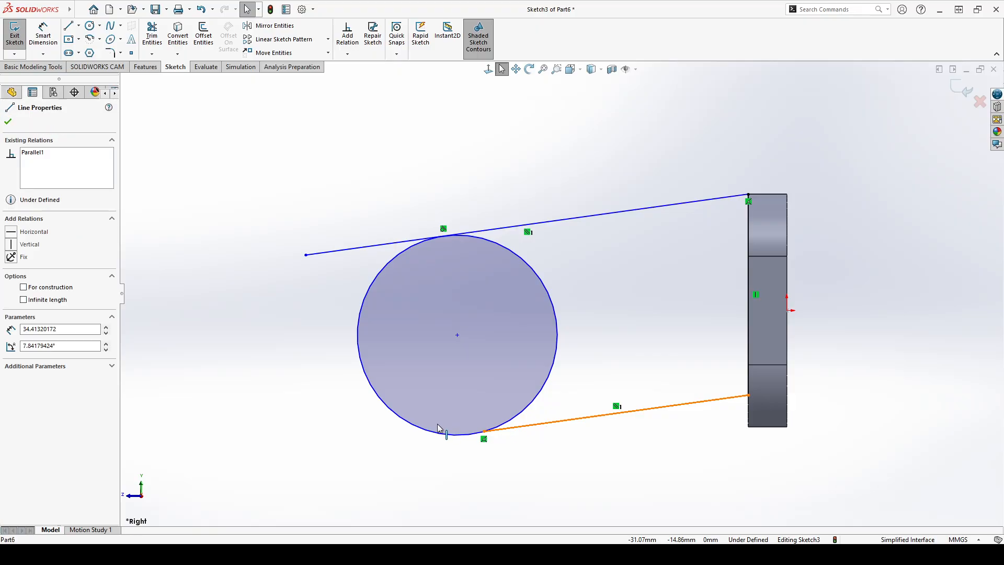
pyautogui.keyDown('ctrl'); pyautogui.click(438, 430); pyautogui.keyUp('ctrl')
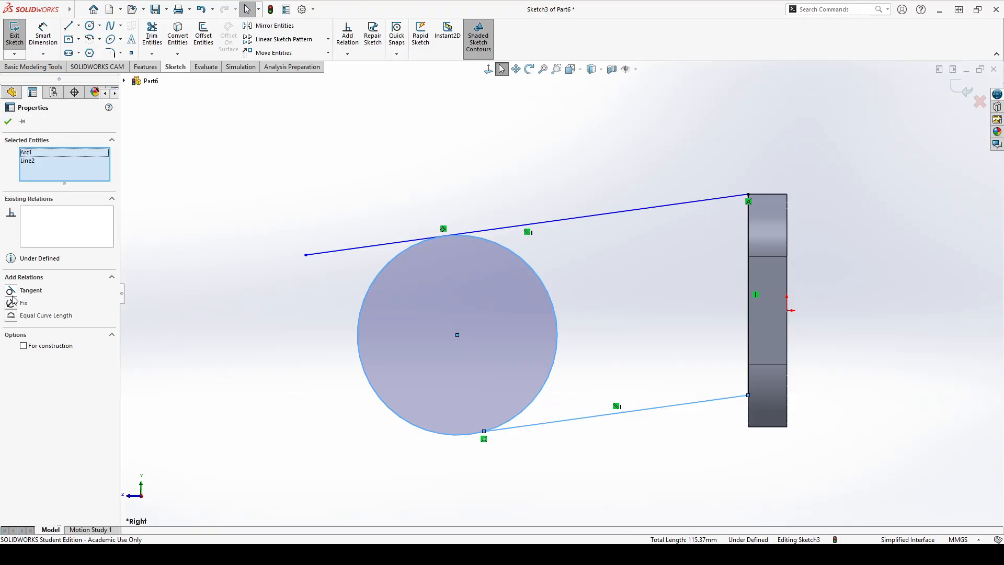
pyautogui.click(11, 291)
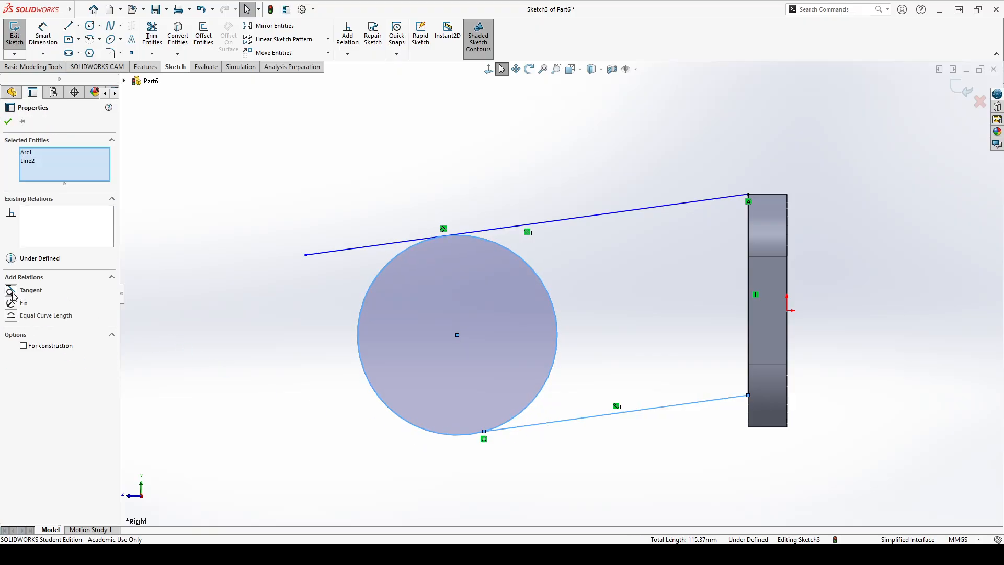
pyautogui.click(8, 121)
# - Trim the upper line's overhang beyond the circle and the circle's plate-side arc between the two lines
pyautogui.scroll(-1, 474, 458)
pyautogui.scroll(-1, 473, 458)
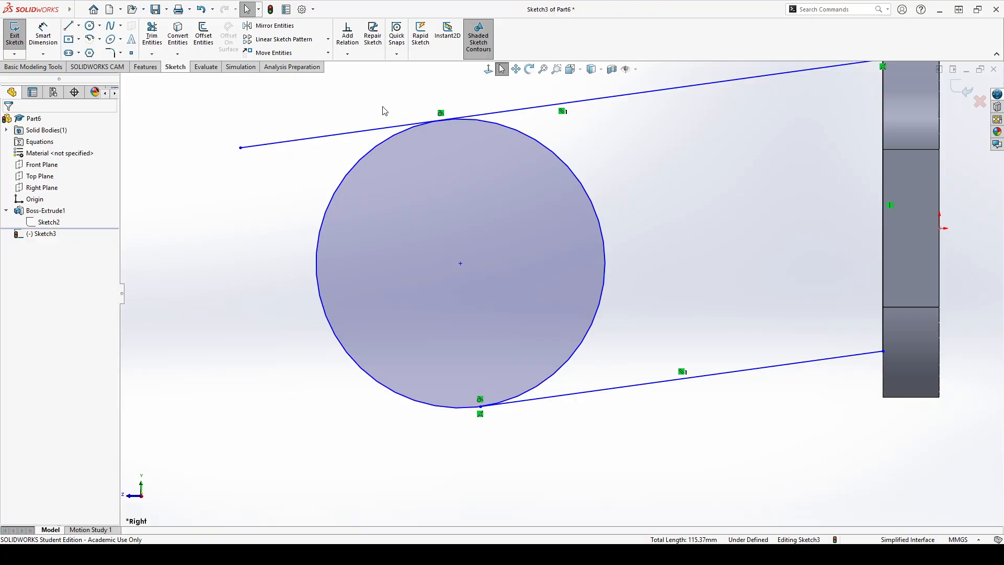
pyautogui.click(152, 35)
pyautogui.click(314, 137)
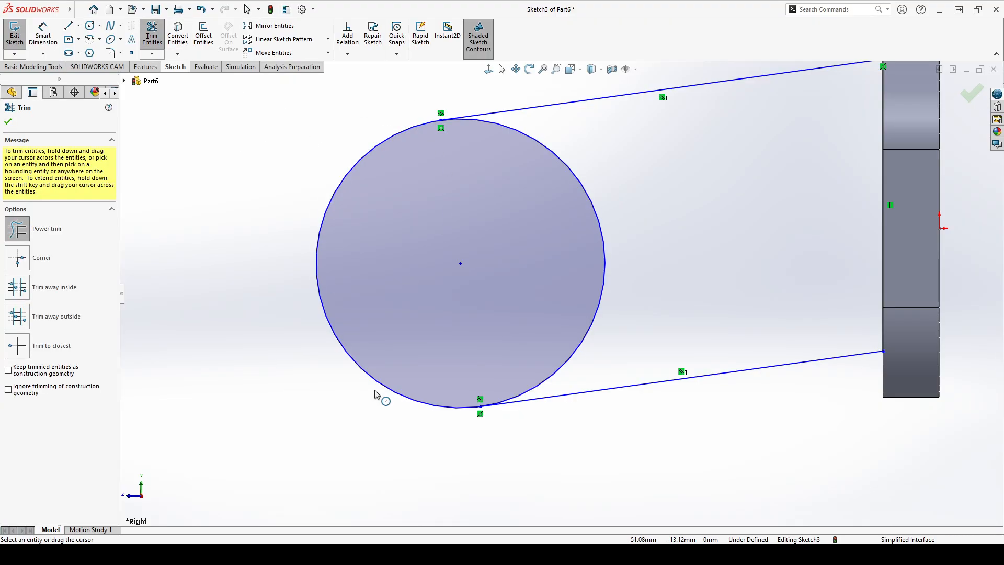
pyautogui.scroll(-1, 501, 440)
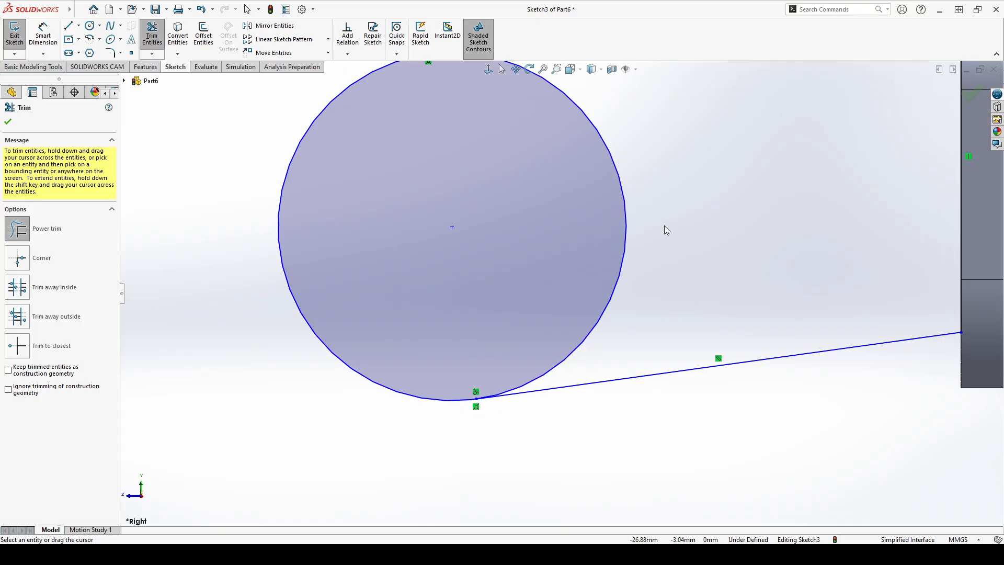
pyautogui.moveTo(694, 187); pyautogui.dragTo(589, 193)
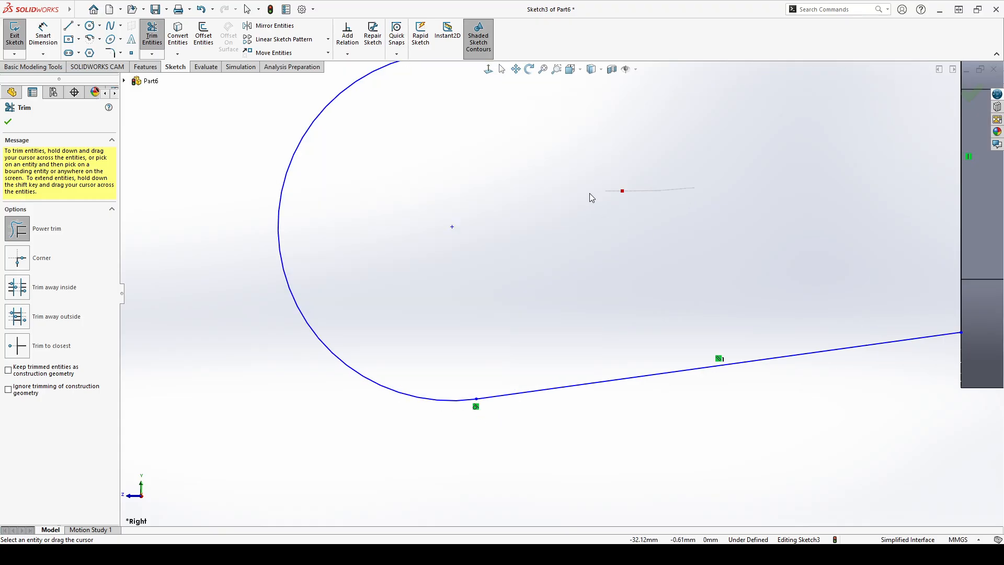
pyautogui.scroll(4, 634, 215)
pyautogui.press('Escape')
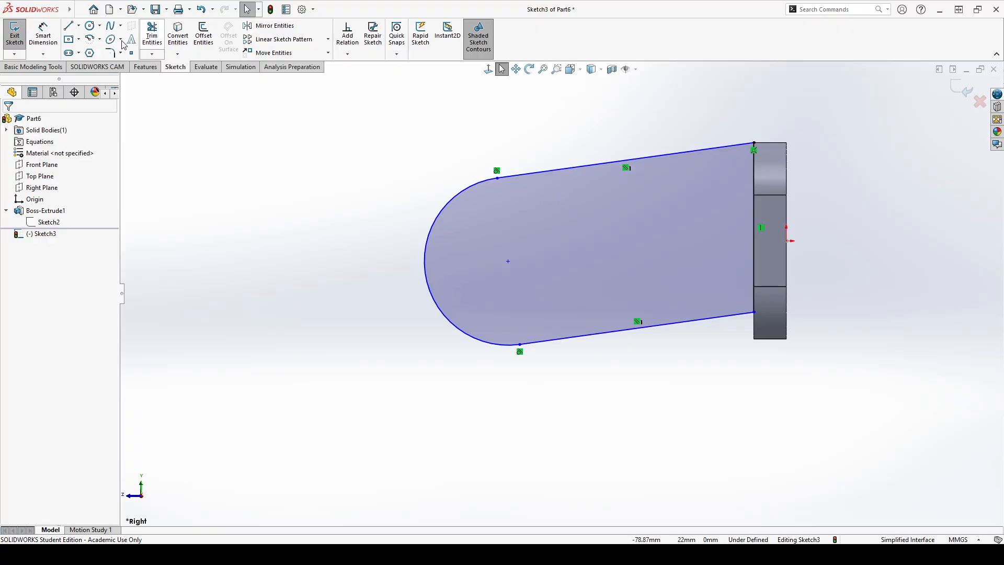
# - Sketch a circle about 11 mm in diameter, concentric with the profile's rounded end
pyautogui.click(89, 27)
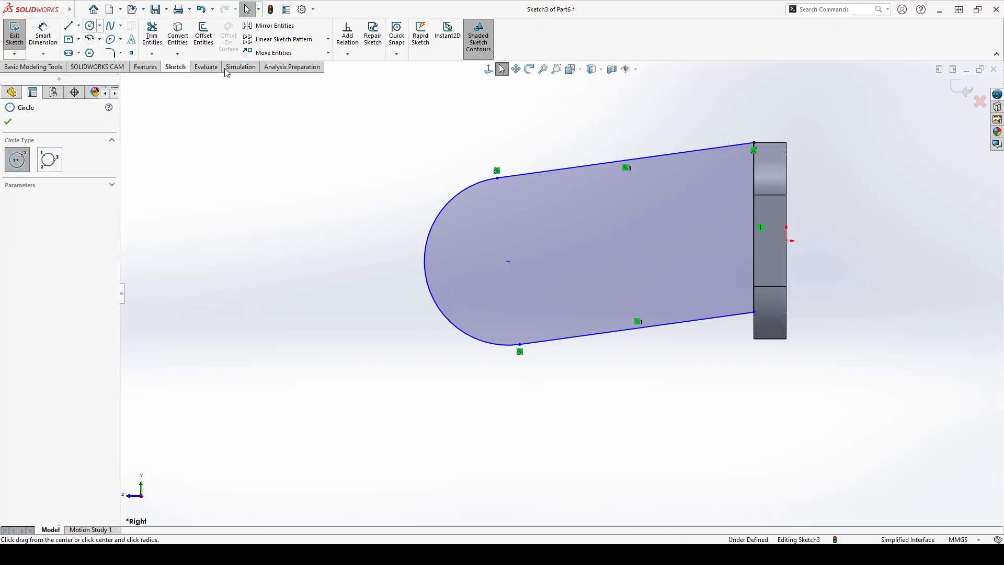
pyautogui.click(508, 261)
pyautogui.click(530, 238)
pyautogui.press('Escape')
# - Dimension the inner circle's diameter as 8 mm
pyautogui.scroll(-3, 413, 180)
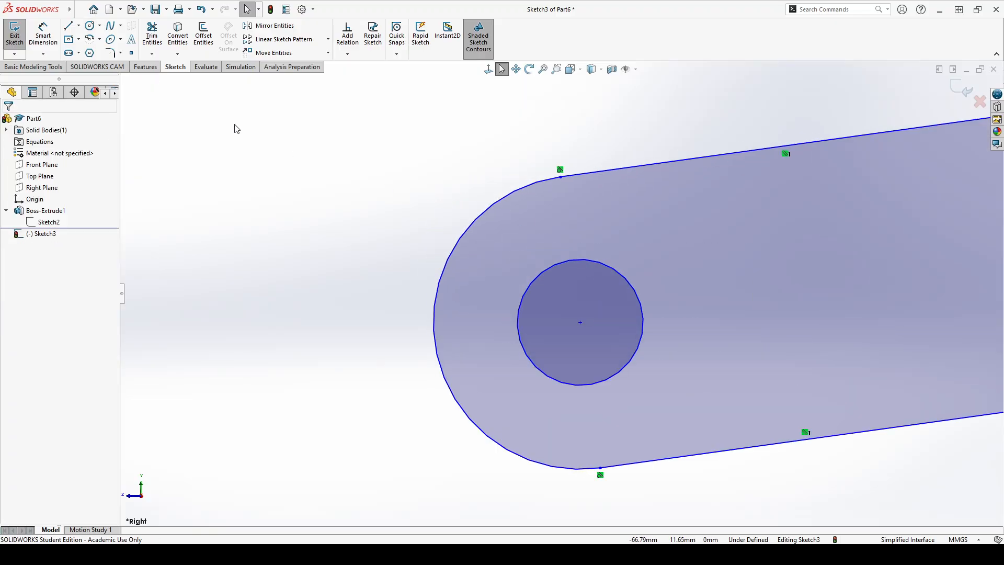
pyautogui.click(43, 35)
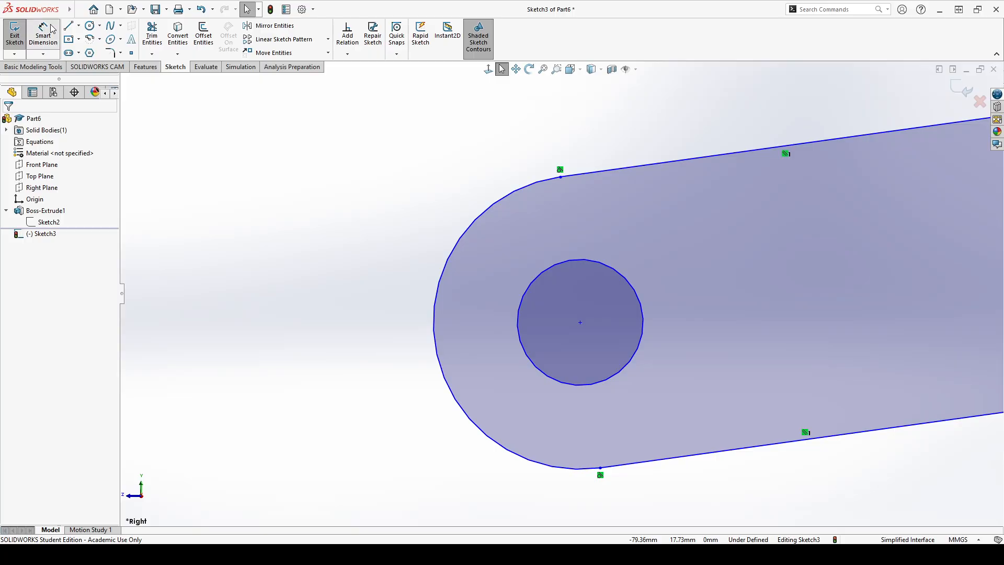
pyautogui.click(560, 263)
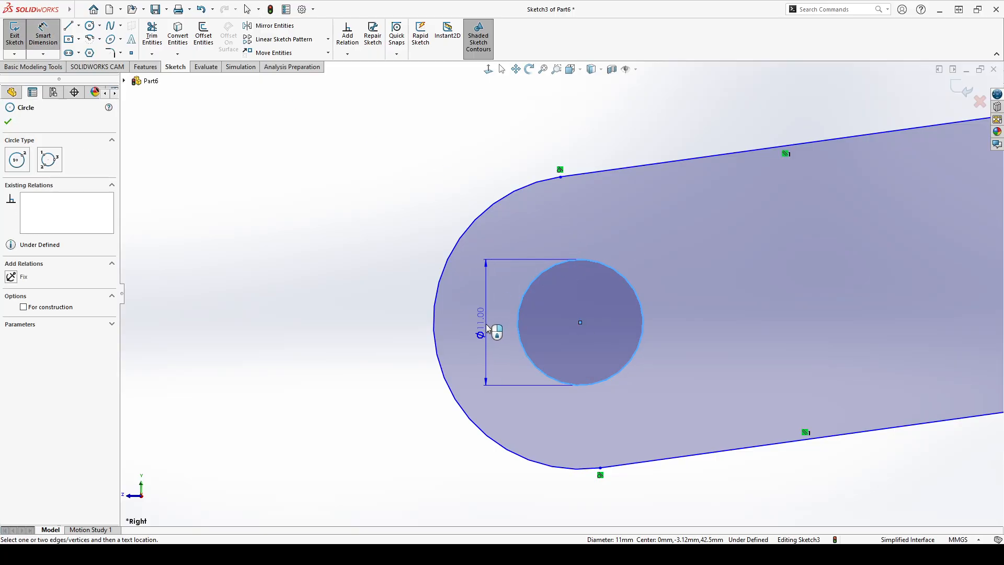
pyautogui.click(487, 329)
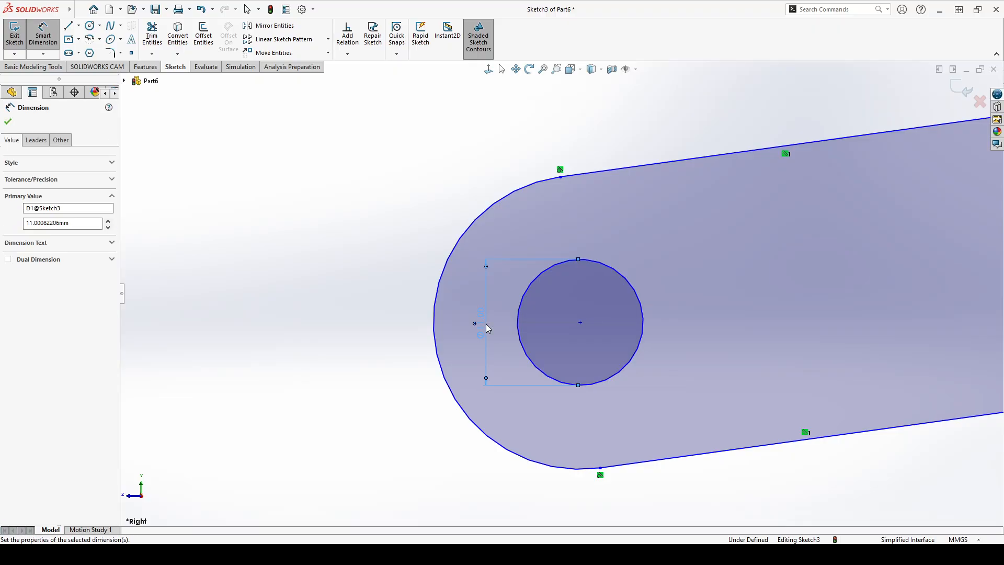
# - Dimension the radius of the profile's rounded end as 12.5 mm
pyautogui.click(441, 288)
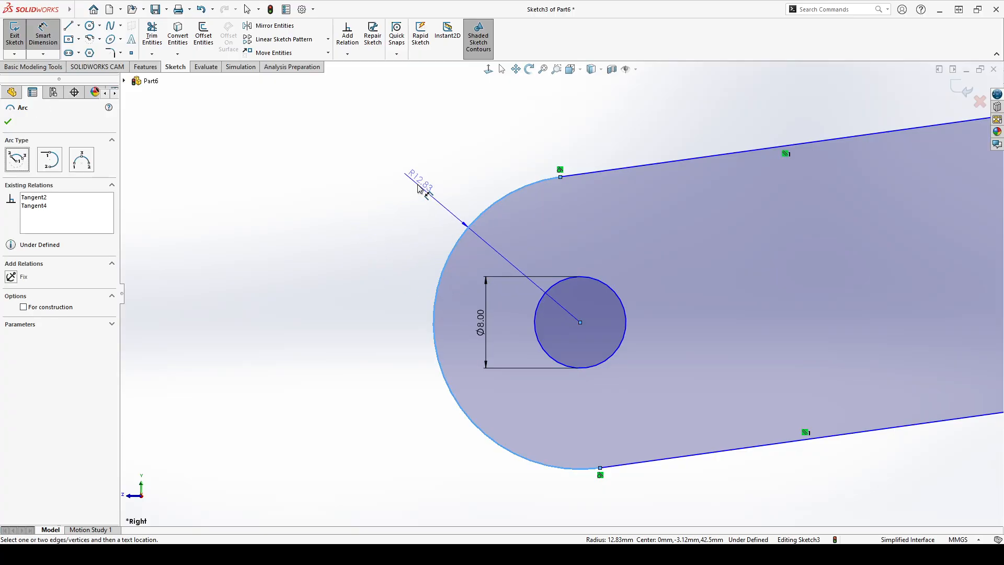
pyautogui.click(419, 188)
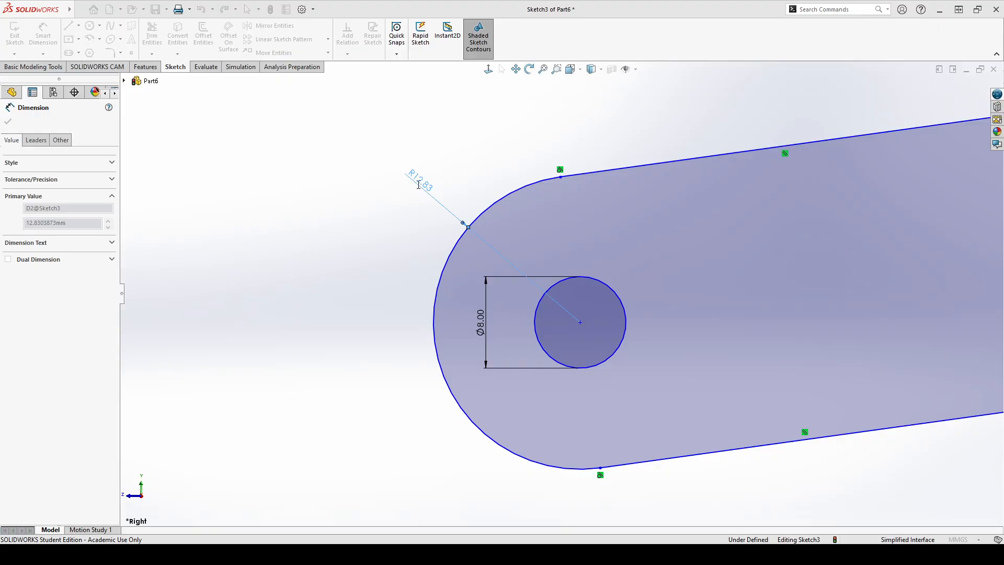
pyautogui.press('Return')
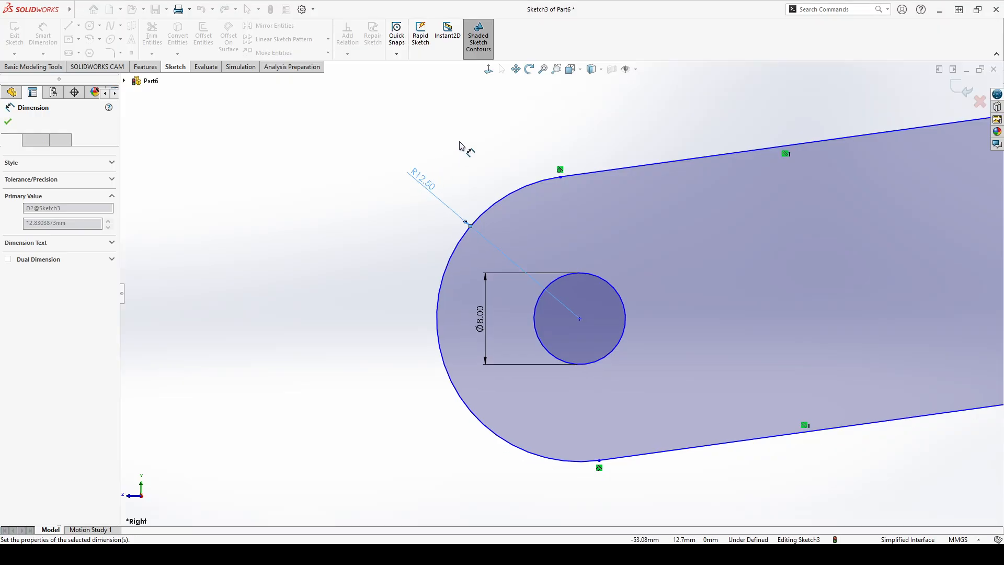
pyautogui.scroll(4, 595, 141)
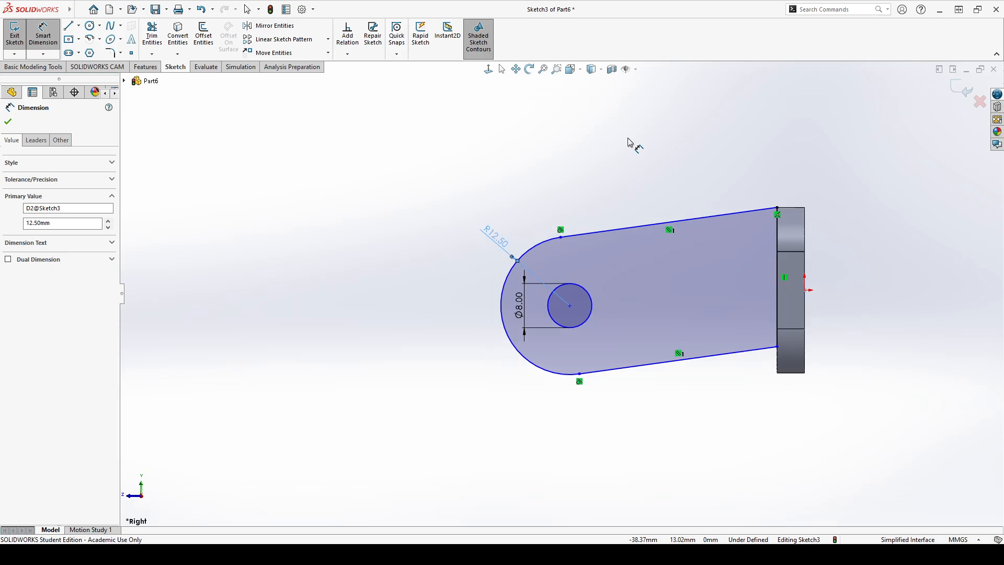
pyautogui.press('Escape')
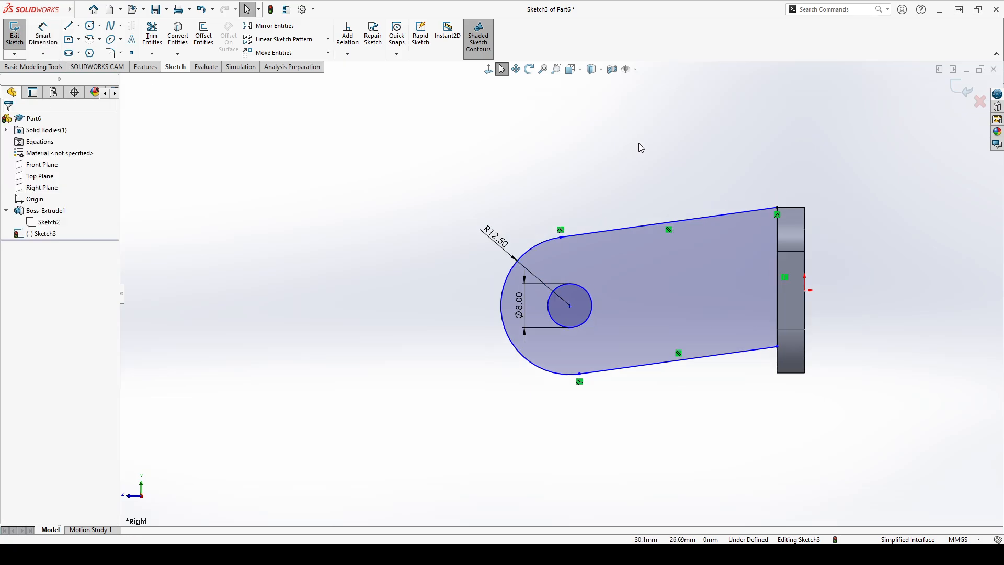
# - Dimension the angle between the plate's upper horizontal edge and the upper sloping line as 15 degrees
pyautogui.click(43, 32)
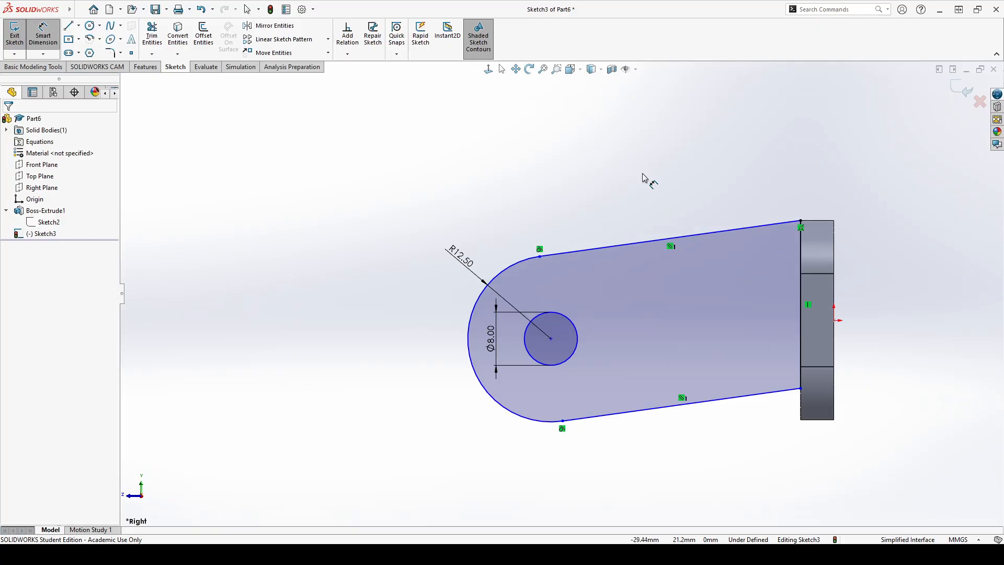
pyautogui.scroll(-3, 644, 178)
pyautogui.scroll(-1, 684, 183)
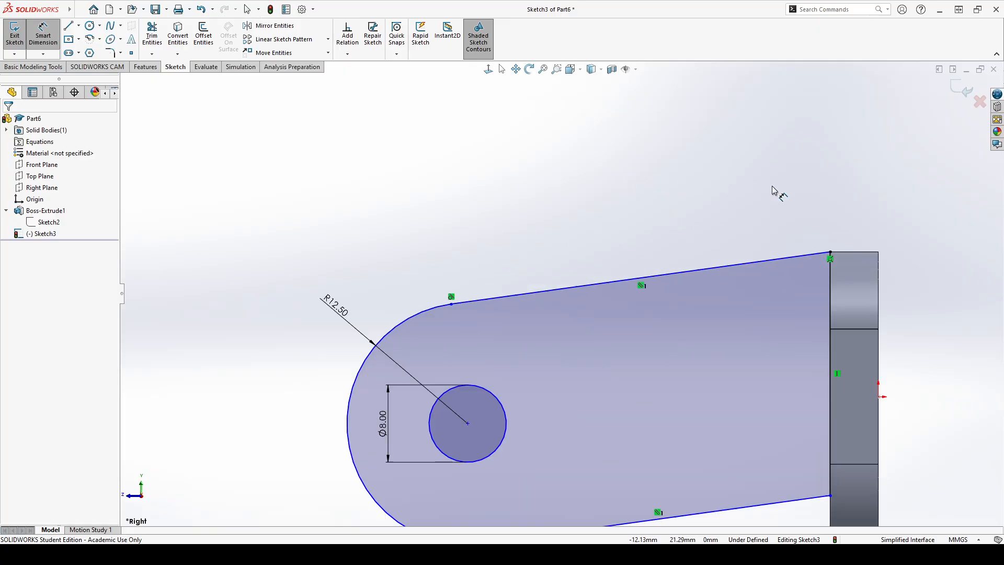
pyautogui.scroll(-2, 827, 222)
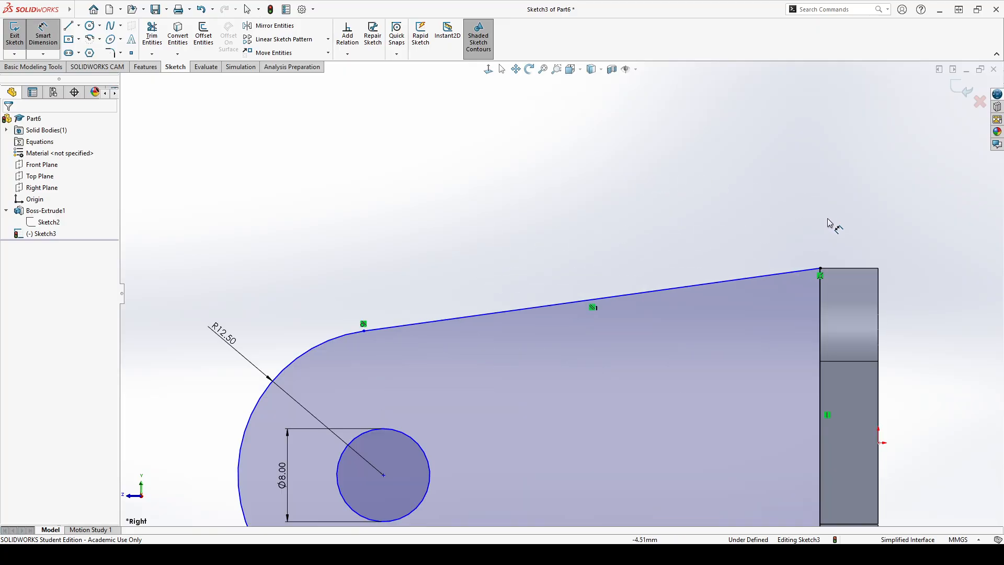
pyautogui.click(846, 270)
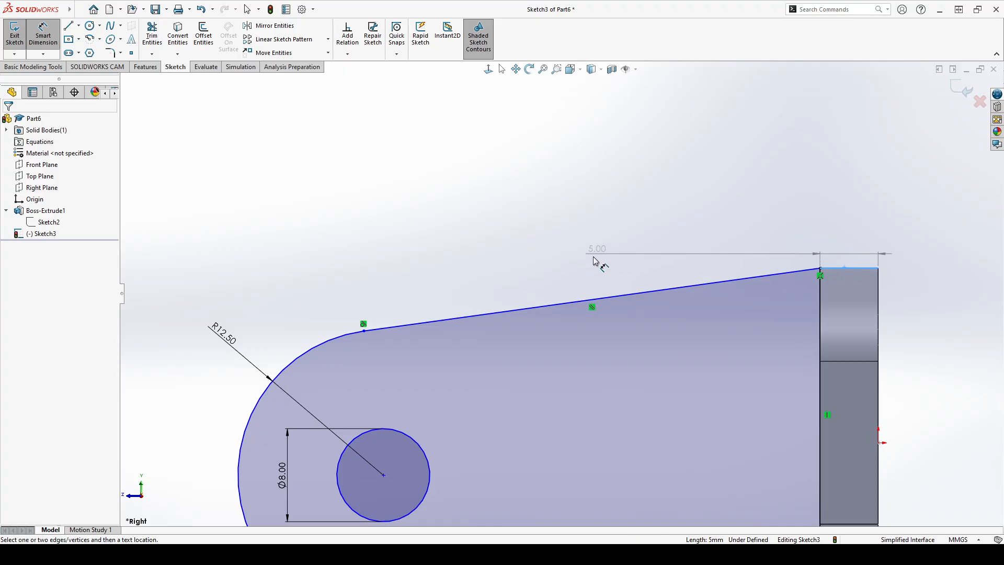
pyautogui.click(514, 313)
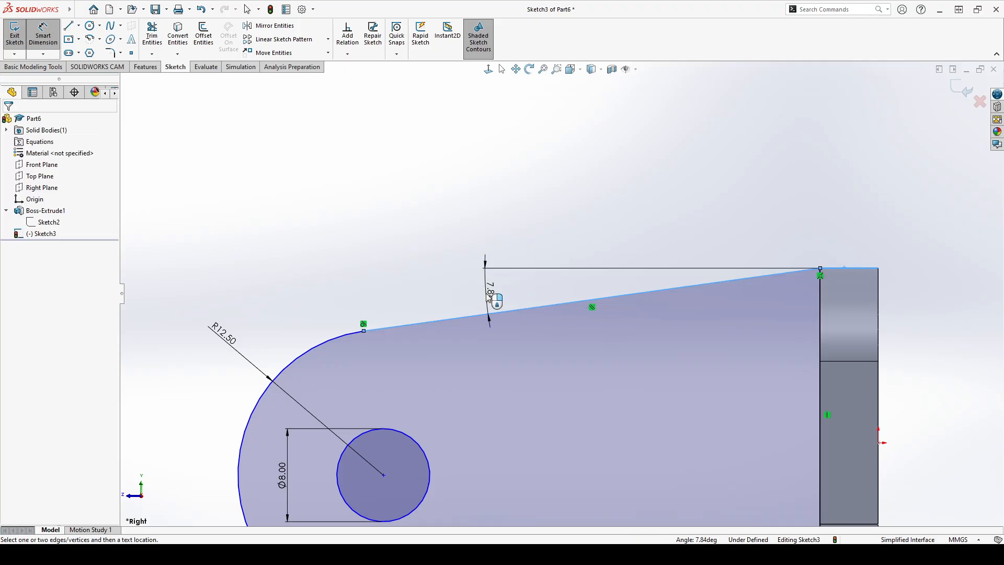
pyautogui.click(489, 295)
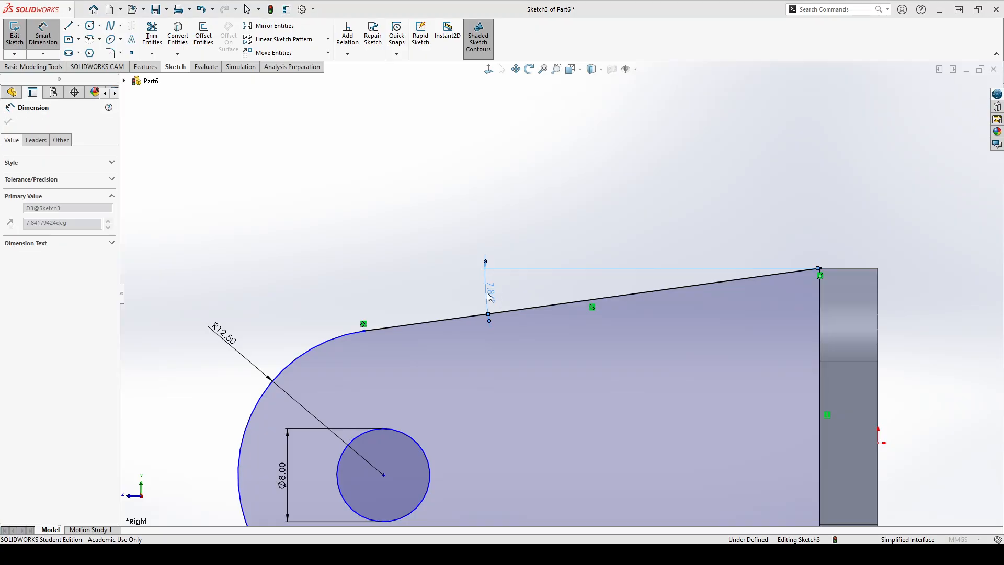
pyautogui.write('15')
pyautogui.press('Return')
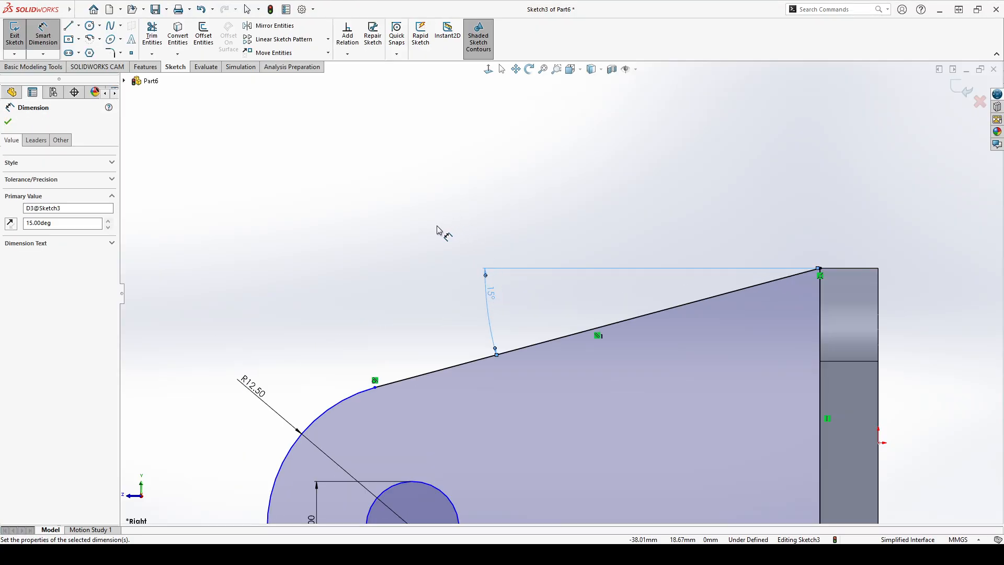
pyautogui.scroll(6, 620, 318)
pyautogui.scroll(-4, 548, 335)
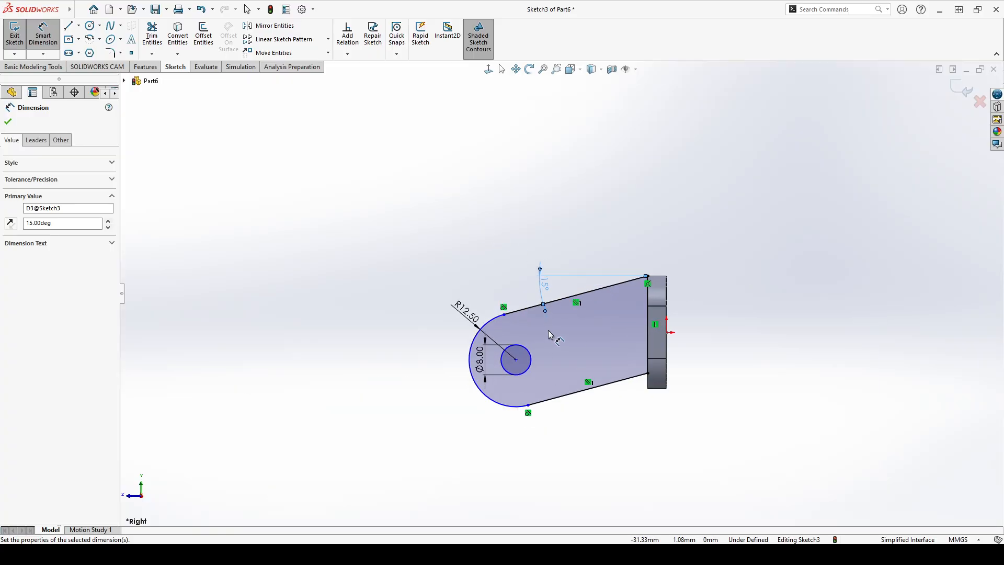
pyautogui.scroll(-2, 578, 308)
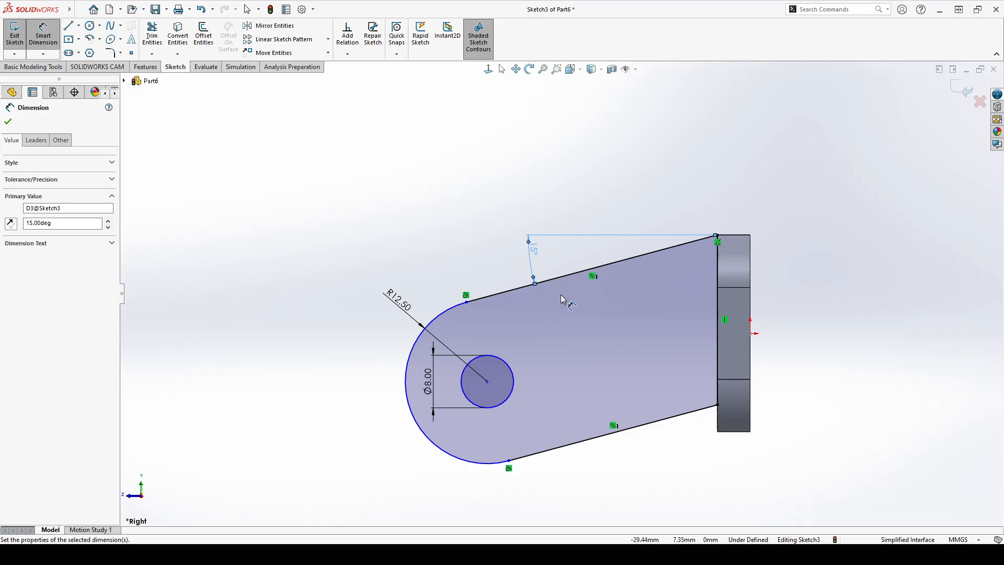
pyautogui.press('Escape')
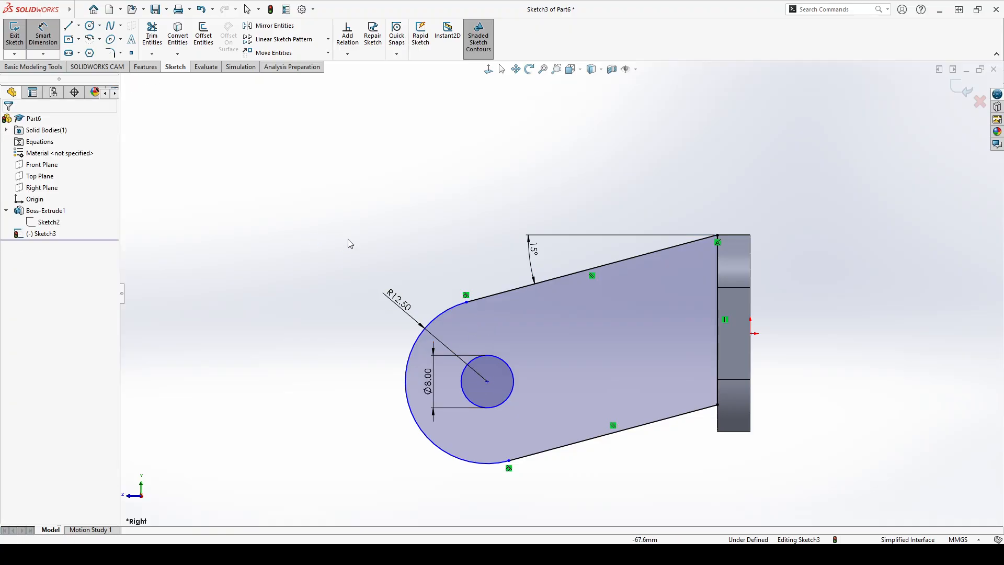
# - Dimension the horizontal distance between the arm's hole centre and the origin as 40 mm
pyautogui.click(487, 381)
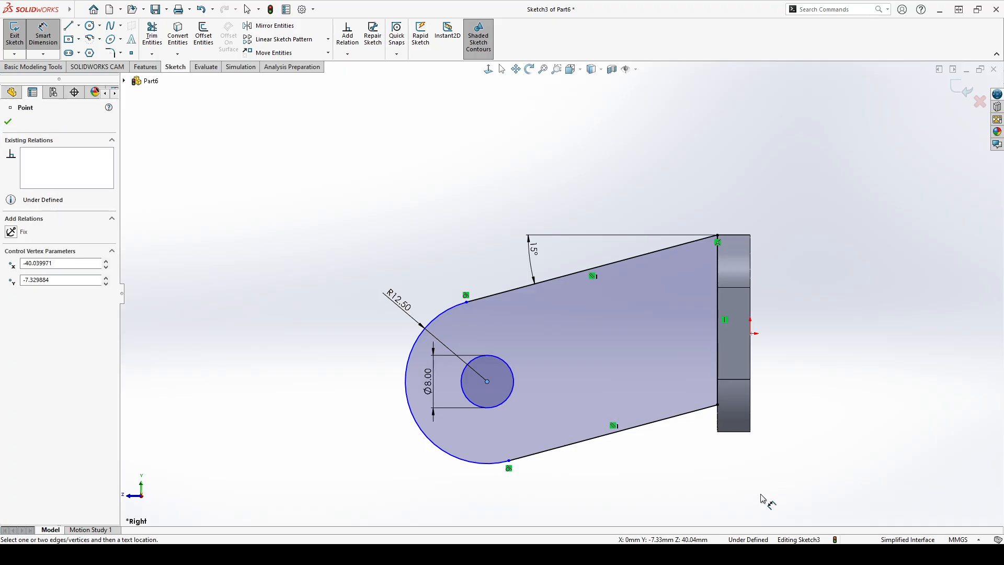
pyautogui.click(751, 334)
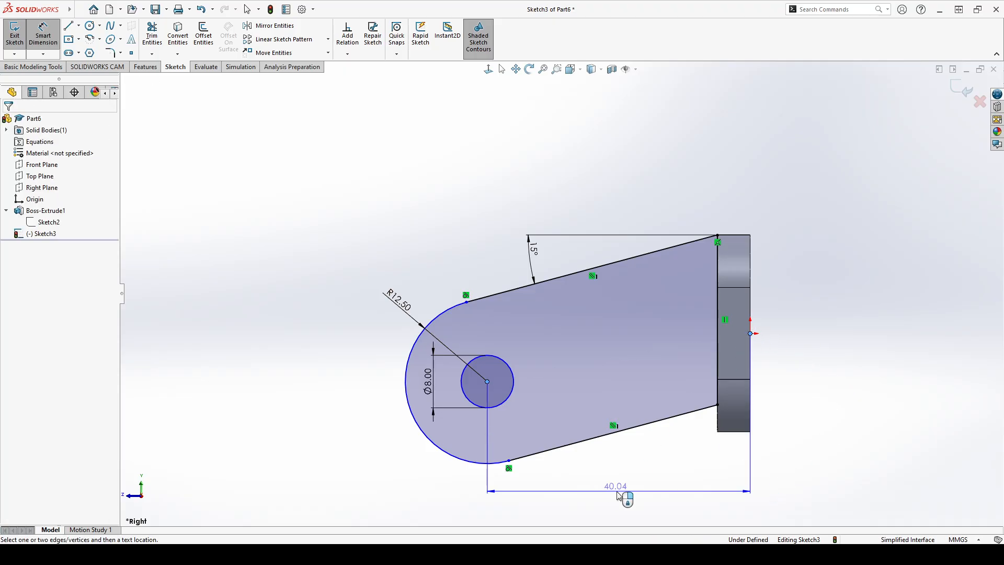
pyautogui.click(658, 438)
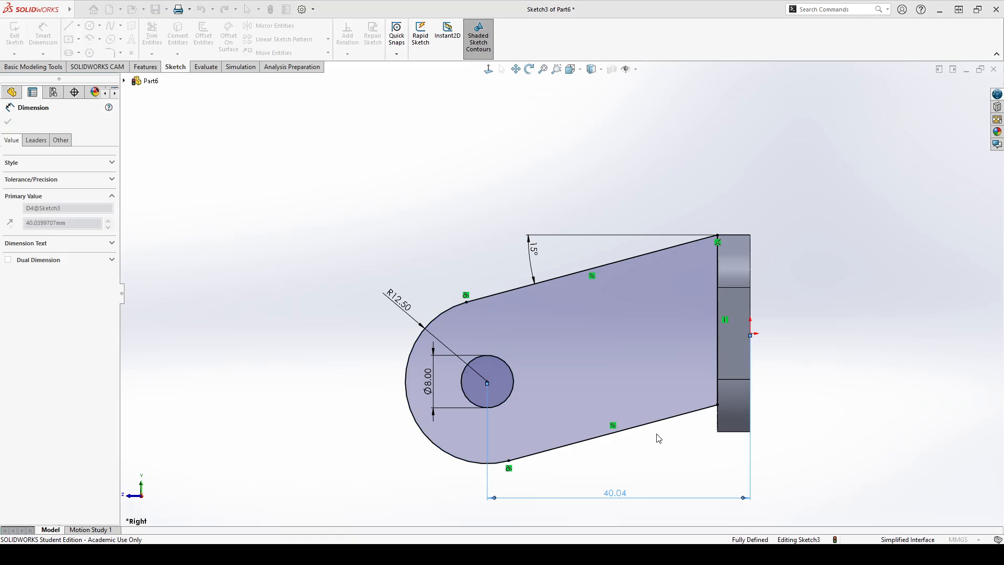
pyautogui.write('40')
pyautogui.press('Return')
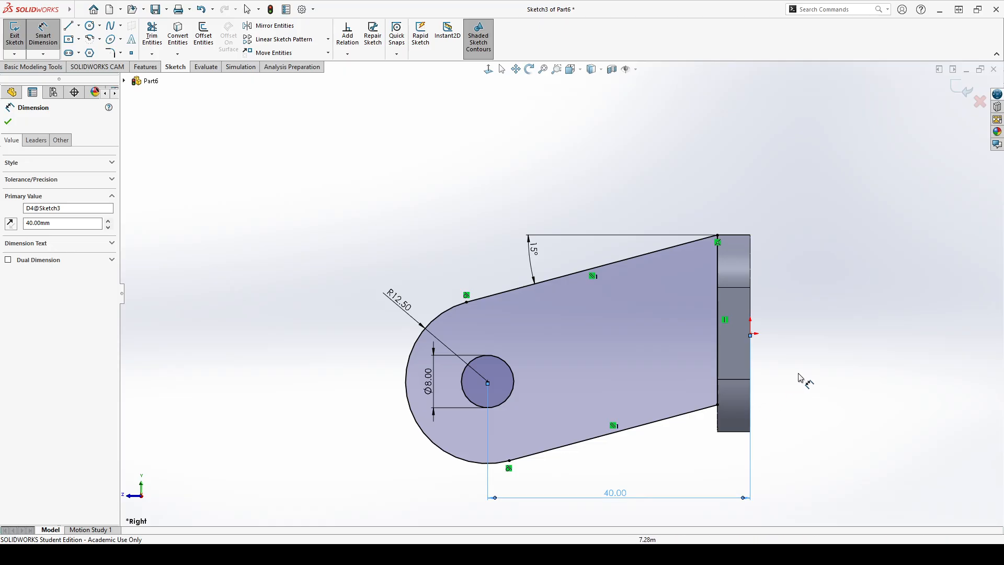
pyautogui.press('Escape')
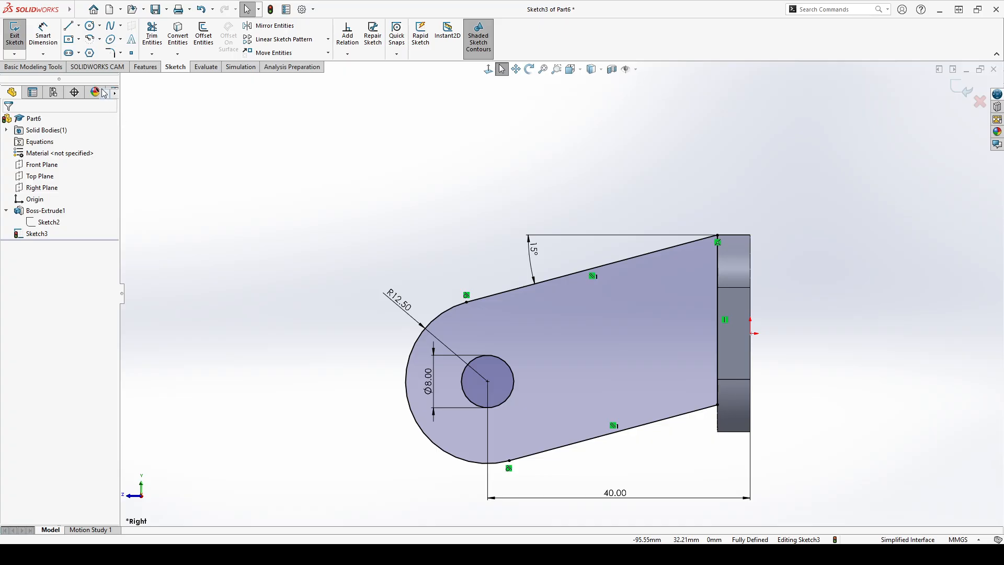
# - Finish the arm sketch and extrude its profile 9 mm with the Mid Plane end condition
pyautogui.click(14, 37)
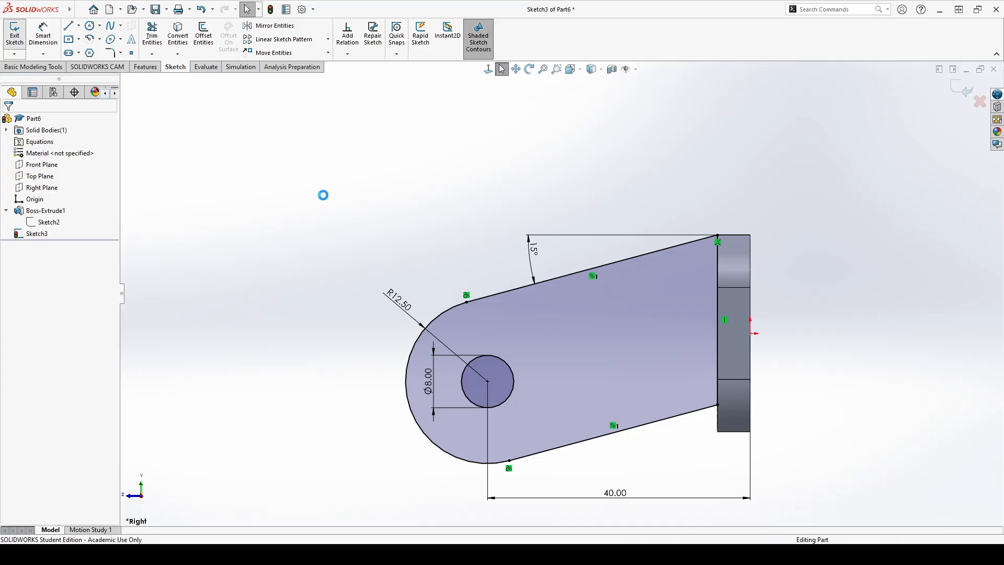
pyautogui.hotkey('ctrl', '7')
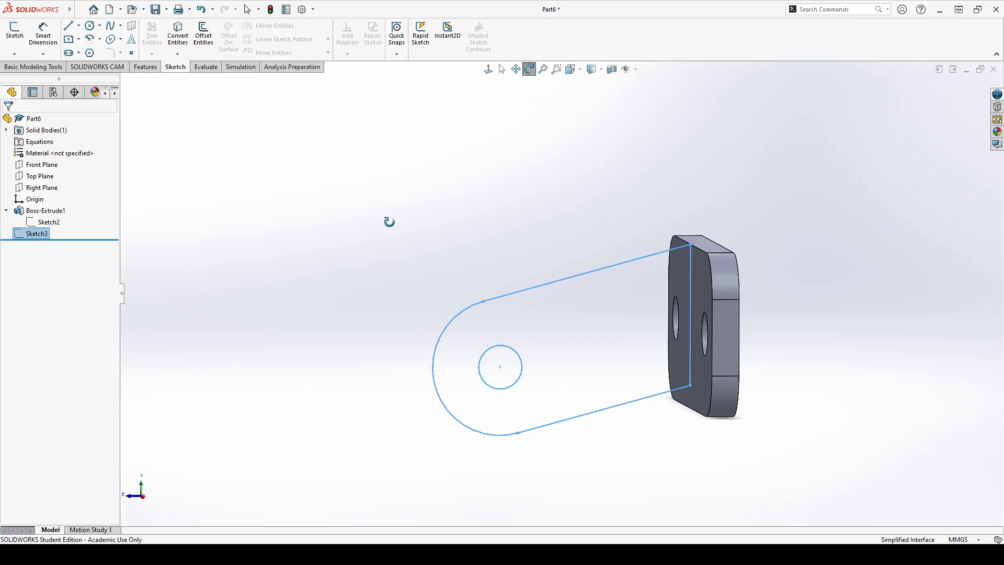
pyautogui.click(379, 217)
pyautogui.click(37, 233)
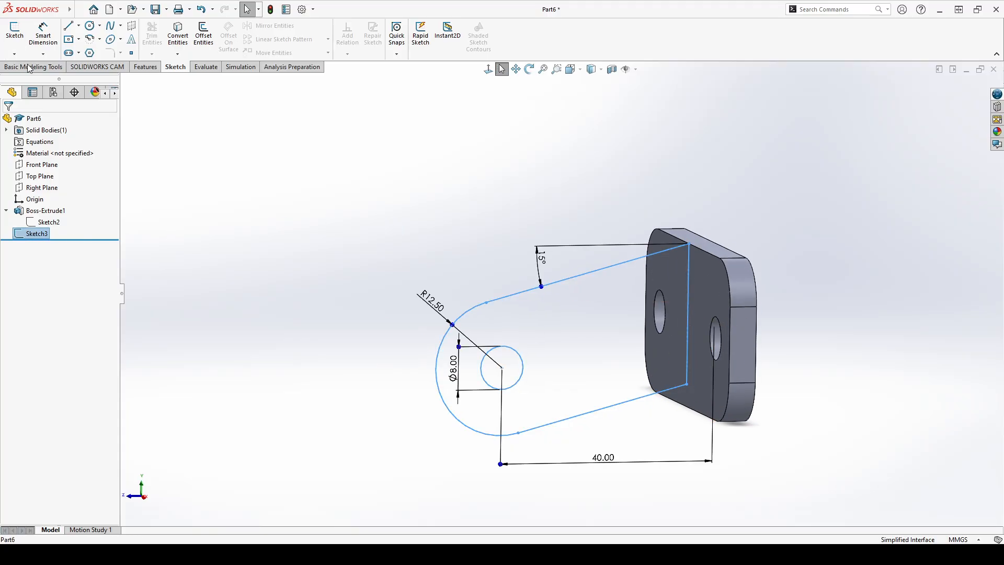
pyautogui.click(146, 66)
pyautogui.click(21, 37)
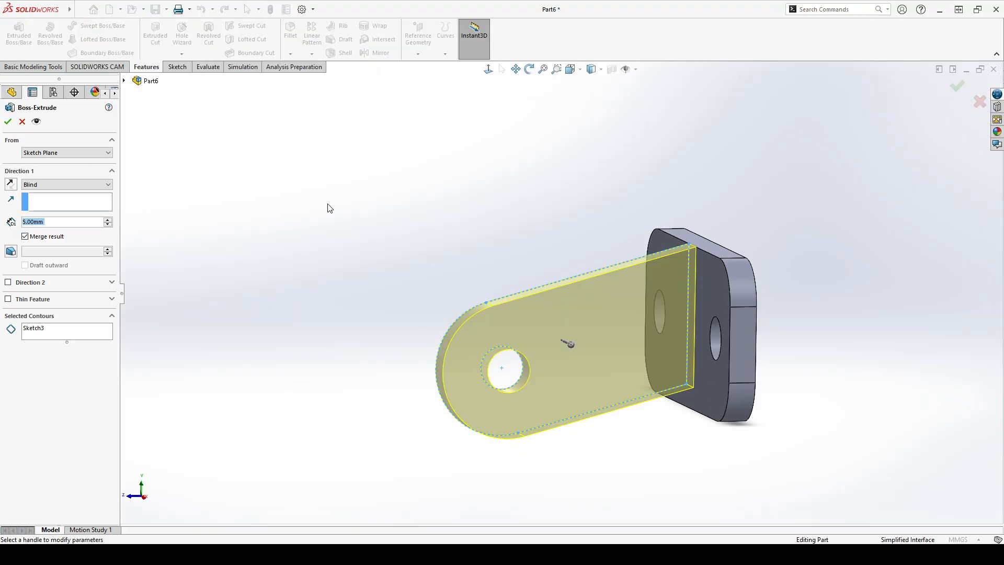
pyautogui.click(44, 223)
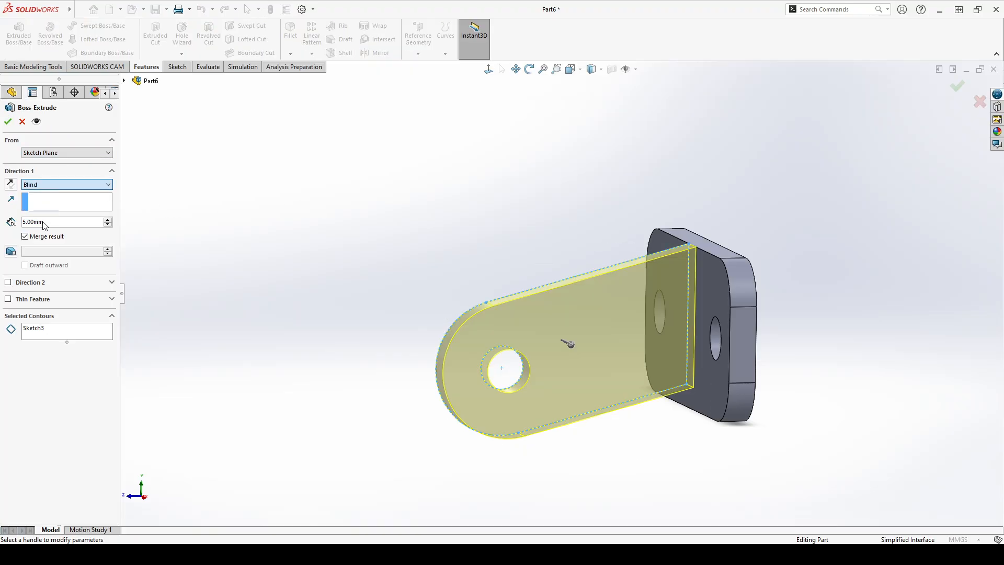
pyautogui.press('m')
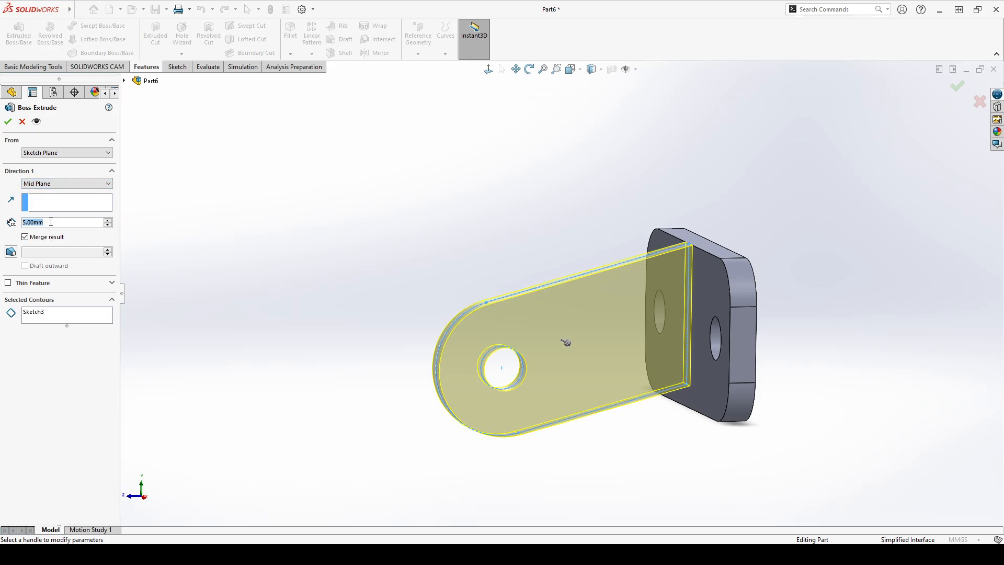
pyautogui.write('9')
pyautogui.press('Return')
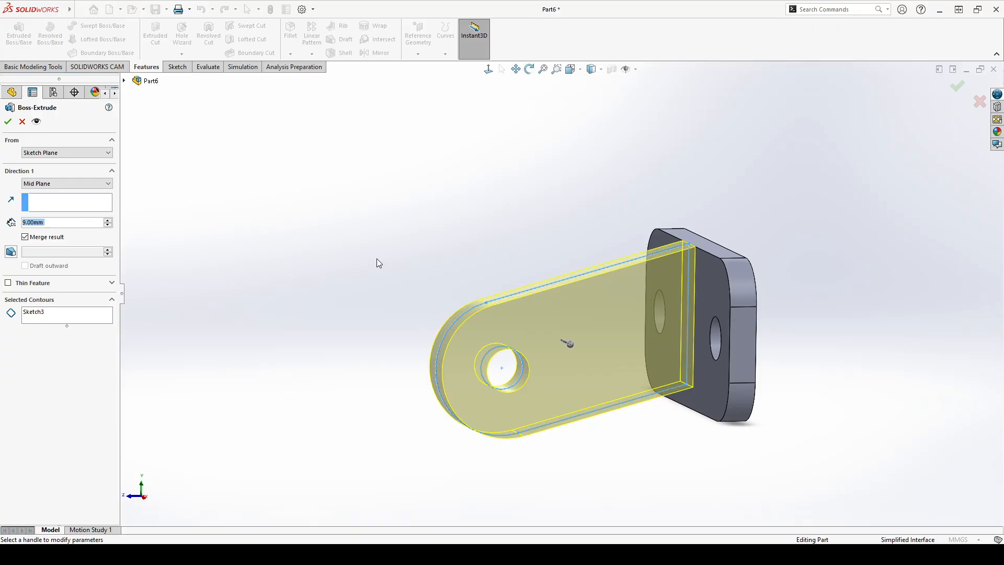
pyautogui.moveTo(376, 258); pyautogui.dragTo(444, 343, button='middle')
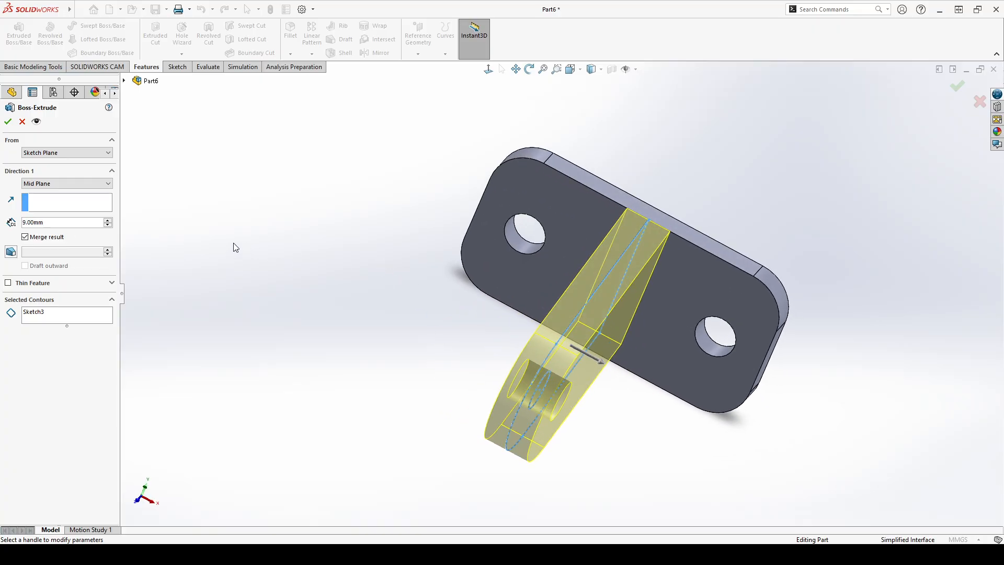
pyautogui.click(7, 122)
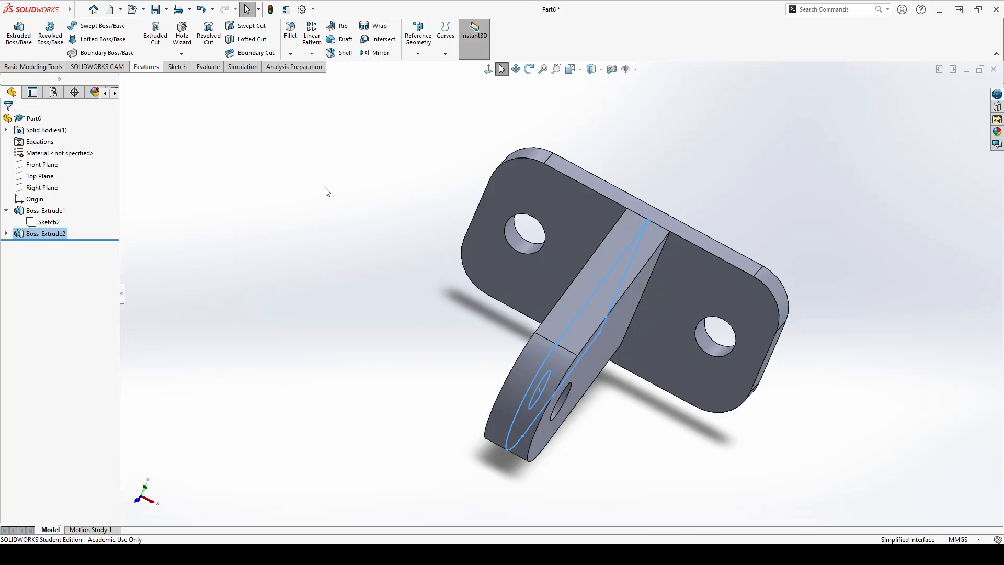
pyautogui.moveTo(324, 190); pyautogui.dragTo(361, 190, button='middle')
pyautogui.press('Escape')
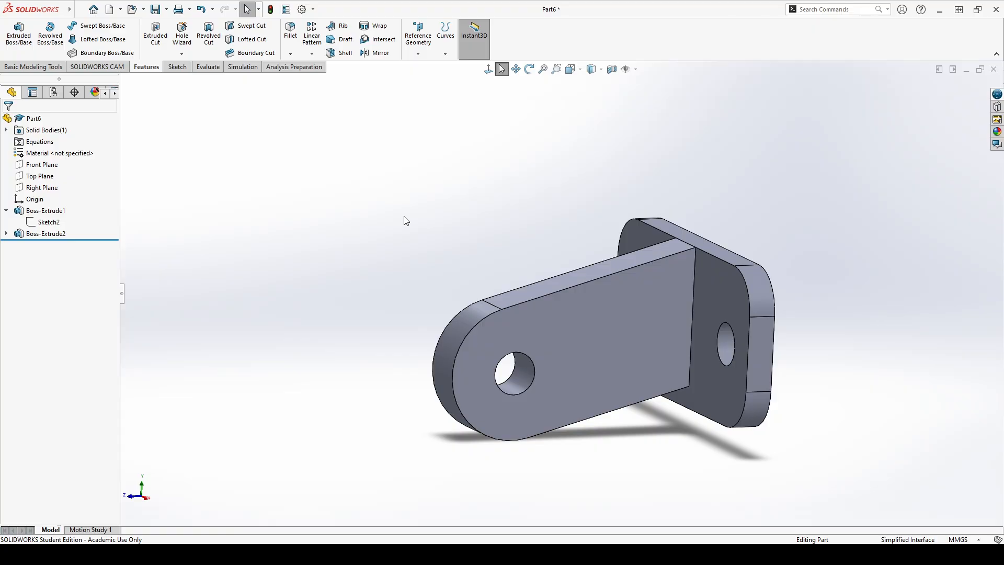
# - Start a new sketch on the Right Plane and draw a circle that partly overlaps the arm's hole
pyautogui.moveTo(366, 235)
pyautogui.mouseDown(button='middle')
pyautogui.moveTo(413, 204)
pyautogui.moveTo(347, 233)
pyautogui.mouseUp(button='middle')
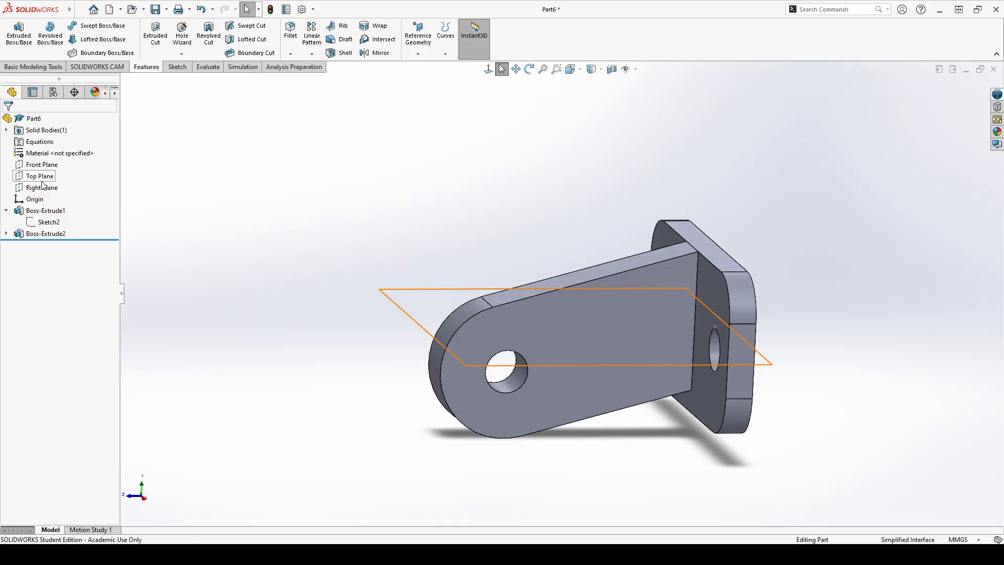
pyautogui.click(55, 187)
pyautogui.moveTo(323, 222); pyautogui.dragTo(274, 208, button='middle')
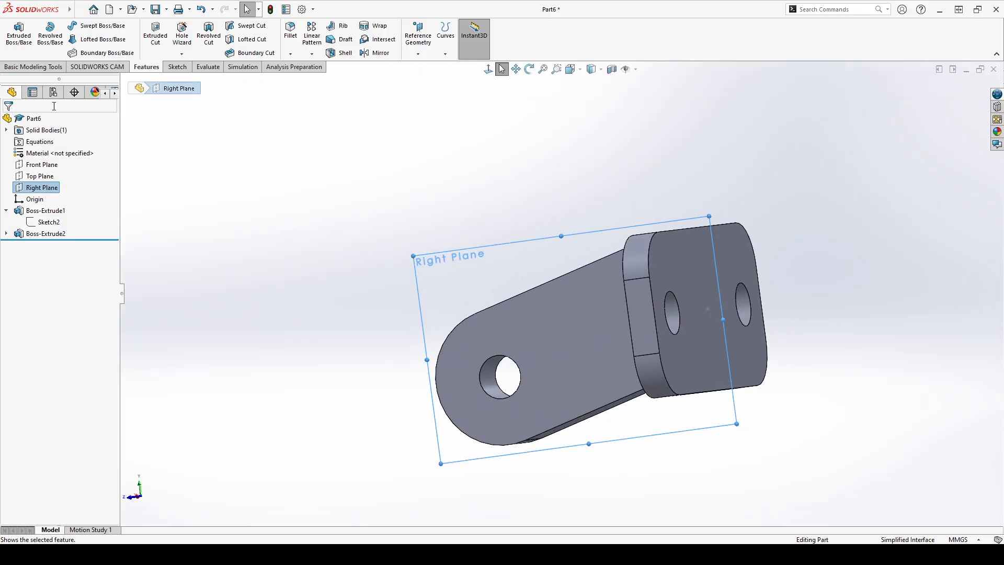
pyautogui.click(177, 66)
pyautogui.click(15, 30)
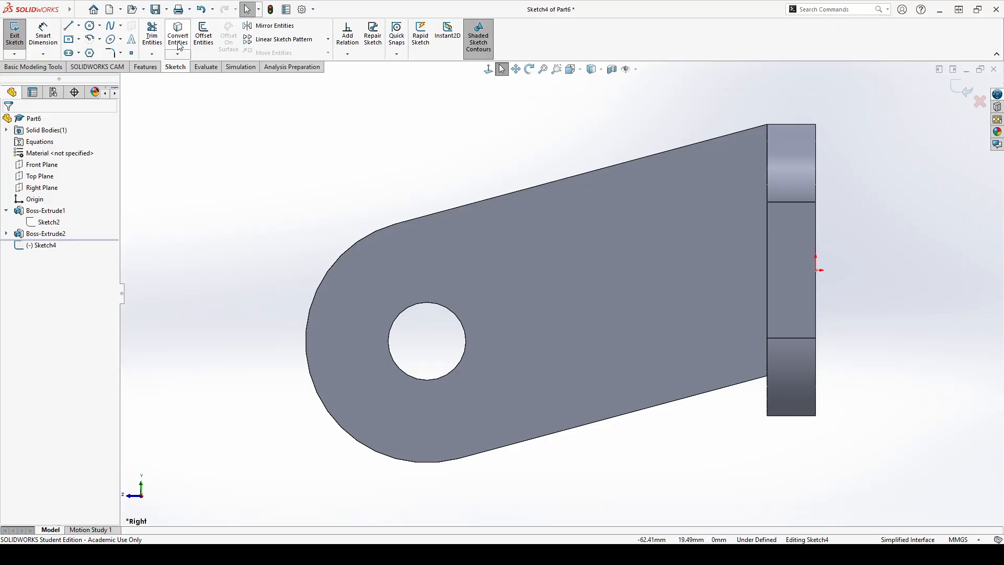
pyautogui.click(89, 25)
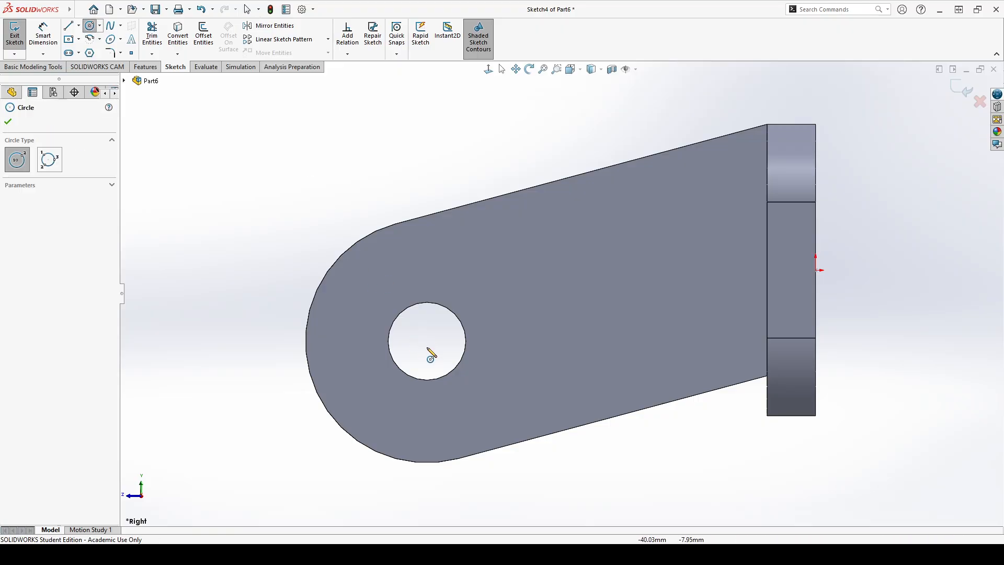
pyautogui.click(497, 344)
pyautogui.click(560, 252)
pyautogui.press('Escape')
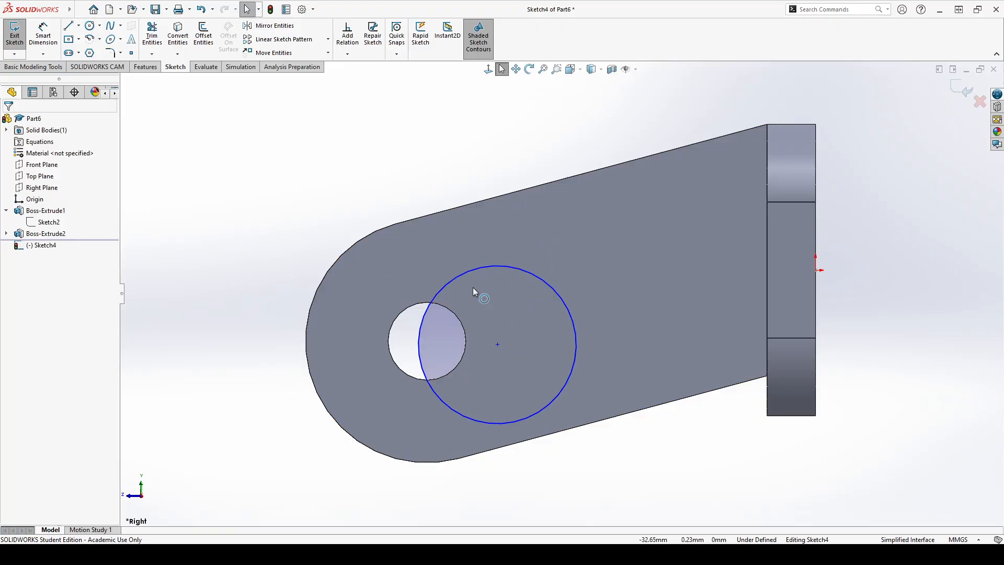
# - Make the circle concentric with the arm's hole and enlarge it until it surrounds the arm's rounded end
pyautogui.keyDown('ctrl'); pyautogui.click(407, 311); pyautogui.keyUp('ctrl')
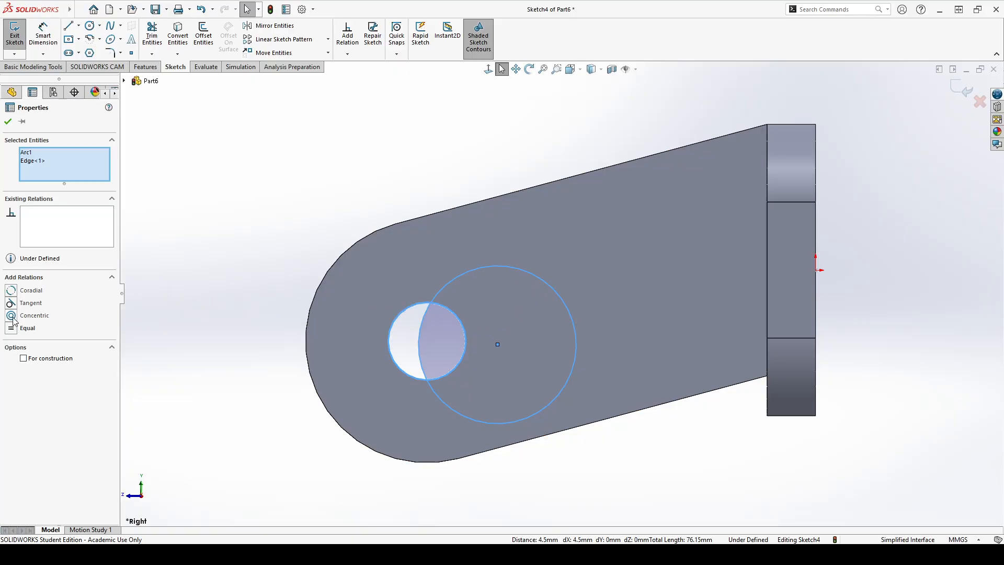
pyautogui.click(11, 316)
pyautogui.click(8, 122)
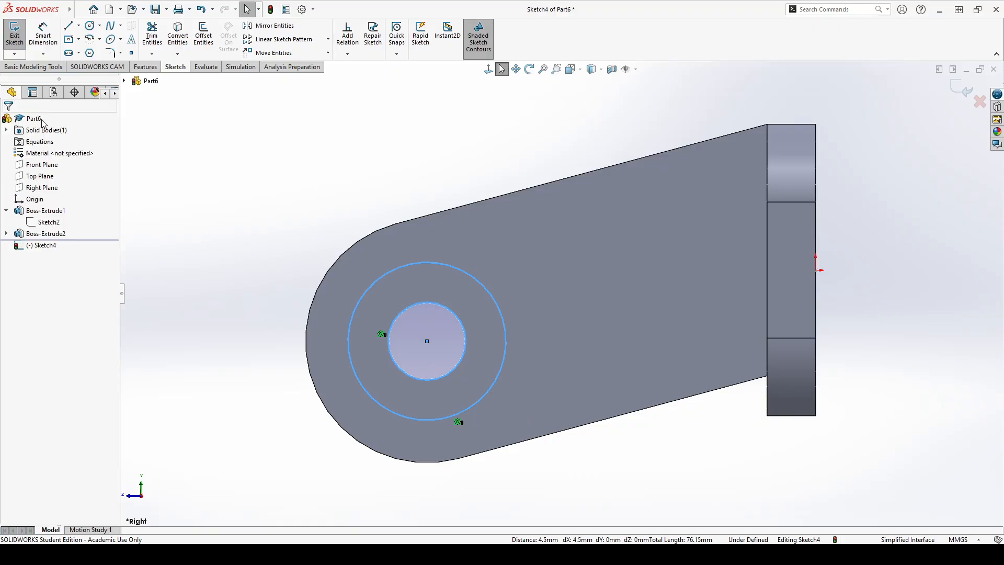
pyautogui.moveTo(495, 267)
pyautogui.mouseDown()
pyautogui.moveTo(536, 262)
pyautogui.moveTo(511, 276)
pyautogui.moveTo(576, 264)
pyautogui.mouseUp()
pyautogui.click(324, 125)
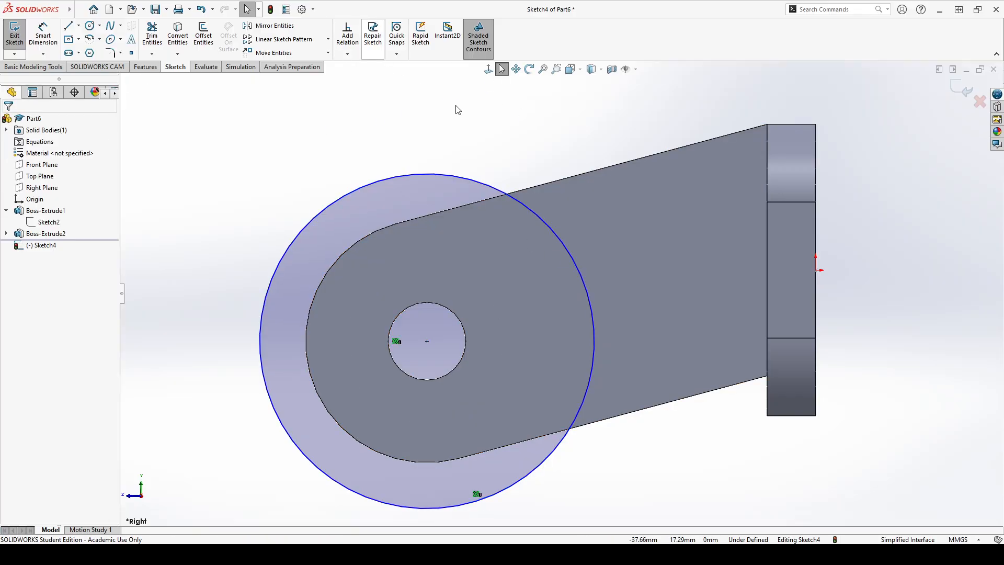
# - Sketch a horizontal line about 34 mm long below the plate, ending inside the large circle
pyautogui.click(69, 27)
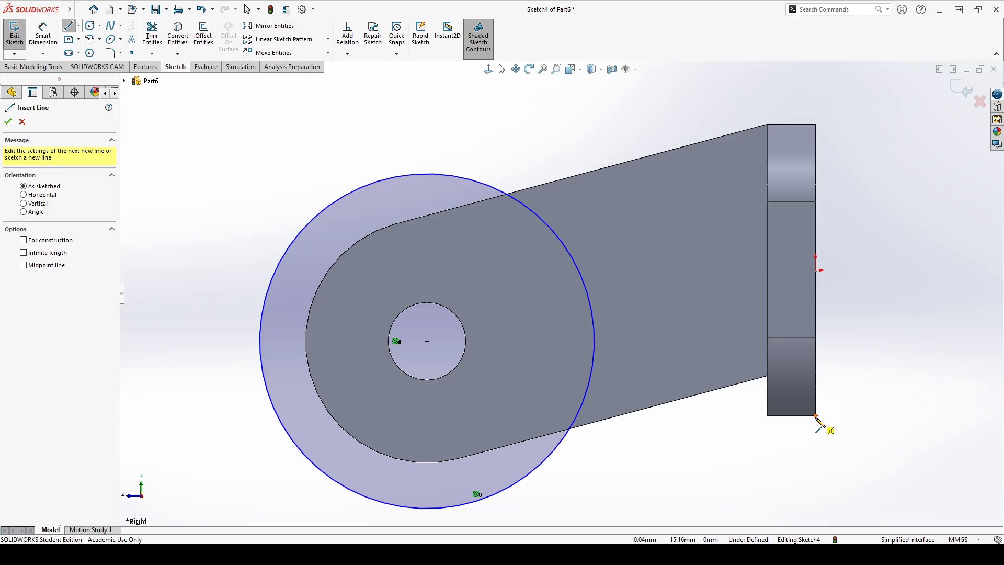
pyautogui.click(830, 463)
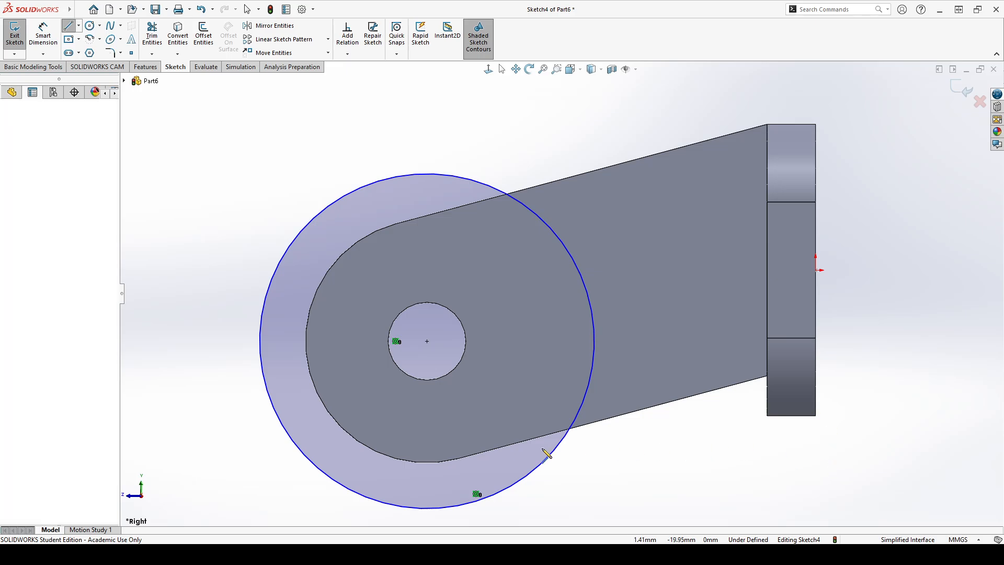
pyautogui.doubleClick(500, 463)
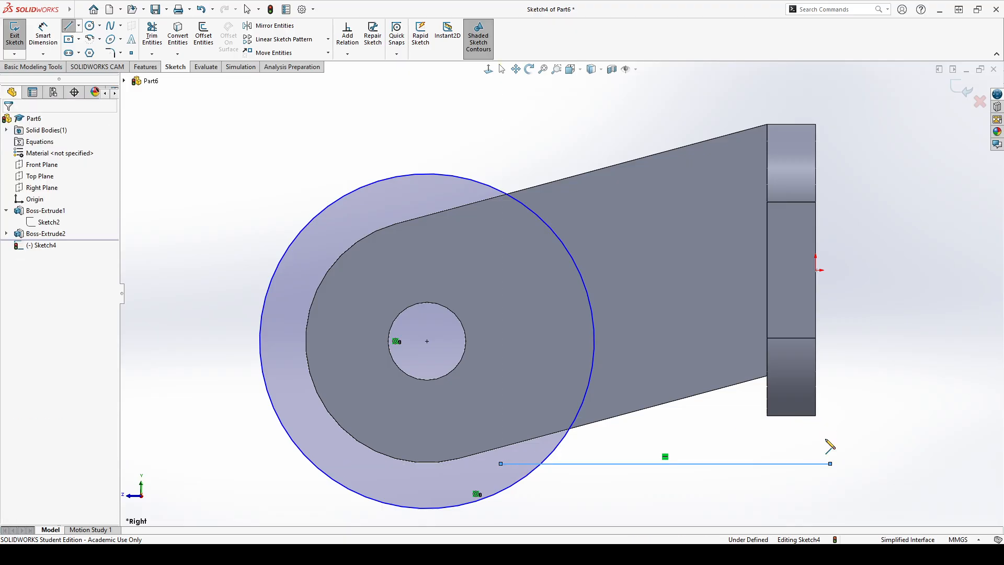
pyautogui.press('Escape')
# - Make the horizontal line collinear with the plate's bottom edge and attach its plate-side endpoint to the plate's lower inner corner
pyautogui.click(796, 464)
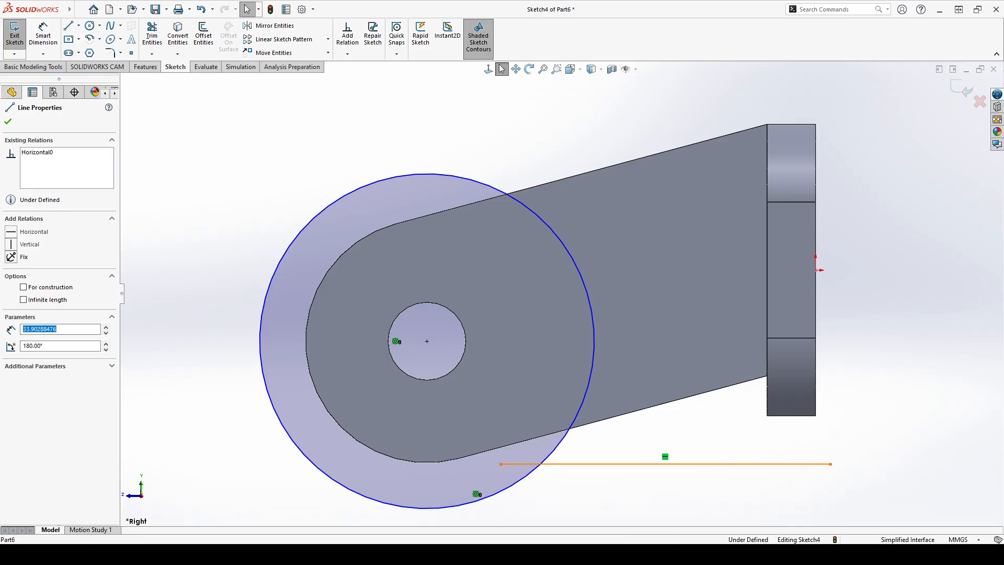
pyautogui.keyDown('ctrl'); pyautogui.click(795, 416); pyautogui.keyUp('ctrl')
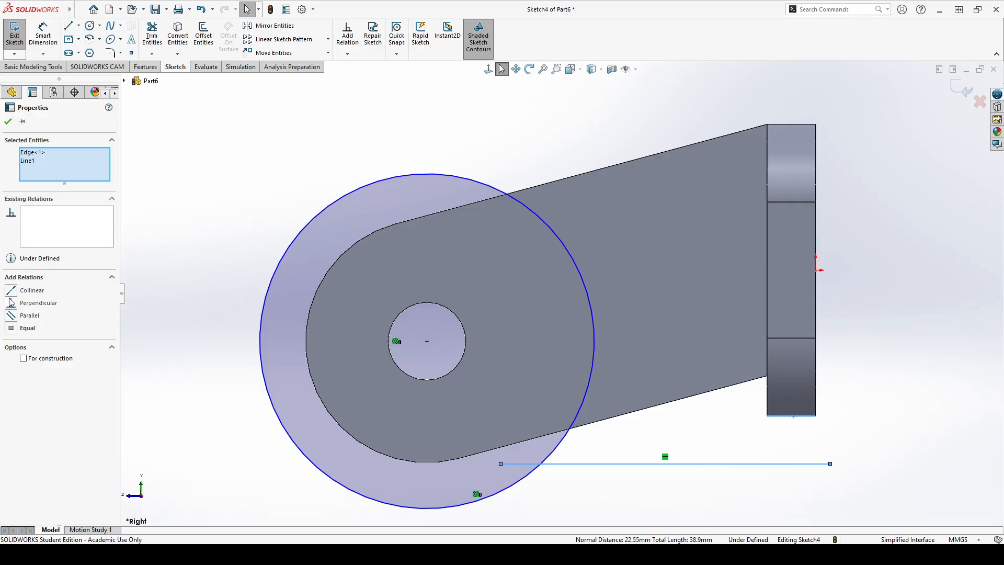
pyautogui.click(11, 290)
pyautogui.click(7, 121)
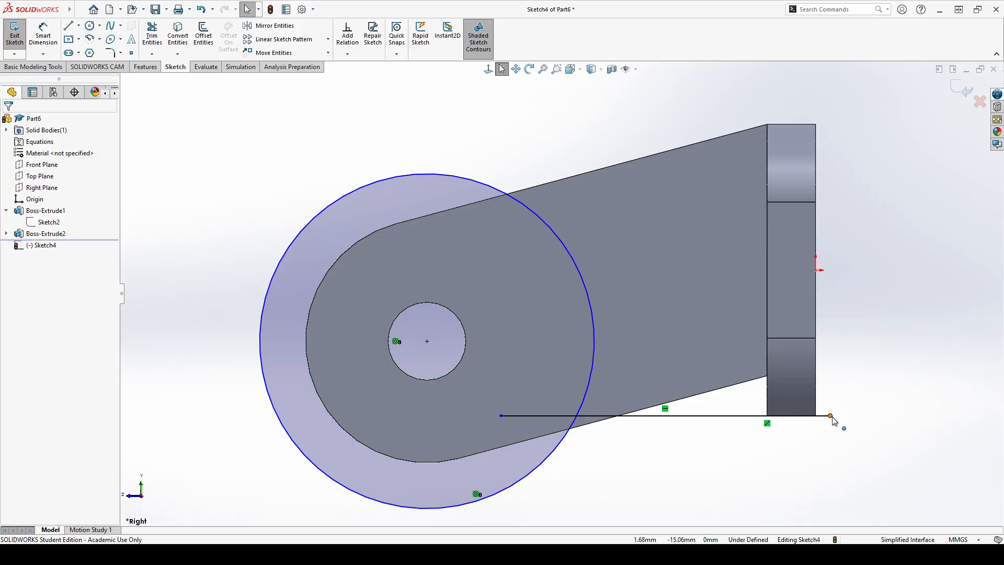
pyautogui.moveTo(831, 417); pyautogui.dragTo(767, 415)
pyautogui.click(730, 487)
# - Convert the arm's upper sloping edge into a sketch line and trim away its portion inside the large circle
pyautogui.click(617, 165)
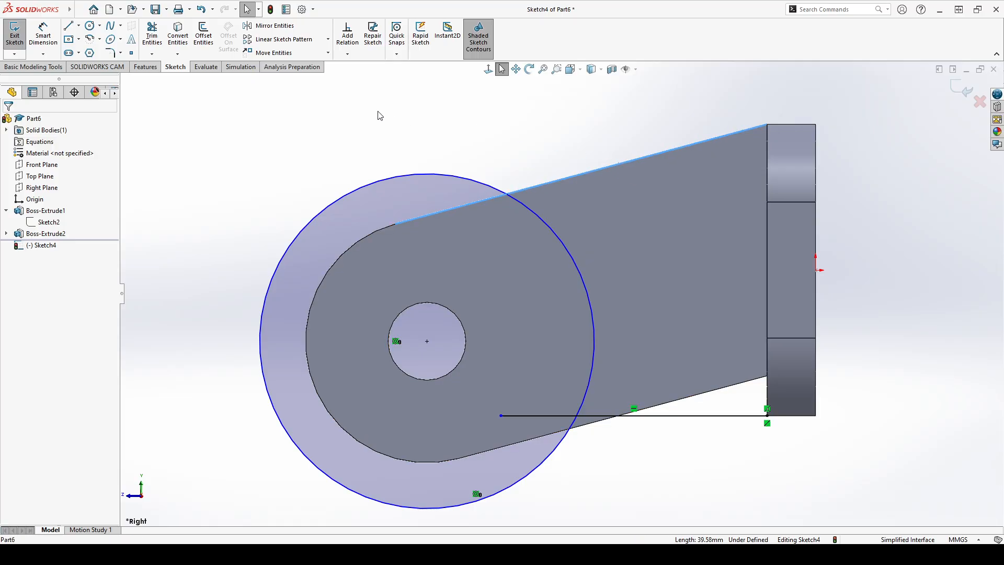
pyautogui.click(178, 36)
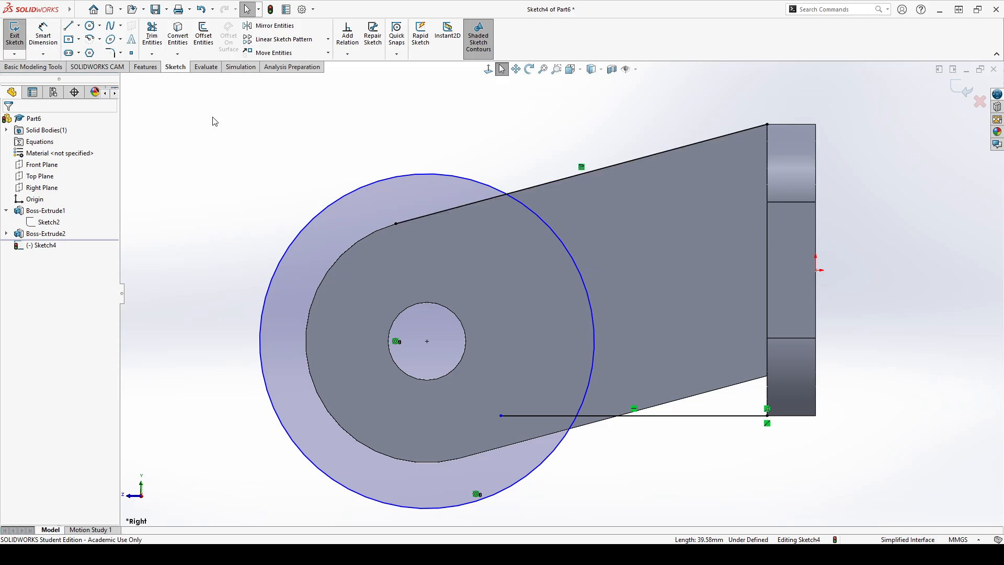
pyautogui.click(152, 36)
pyautogui.moveTo(454, 238); pyautogui.dragTo(440, 205)
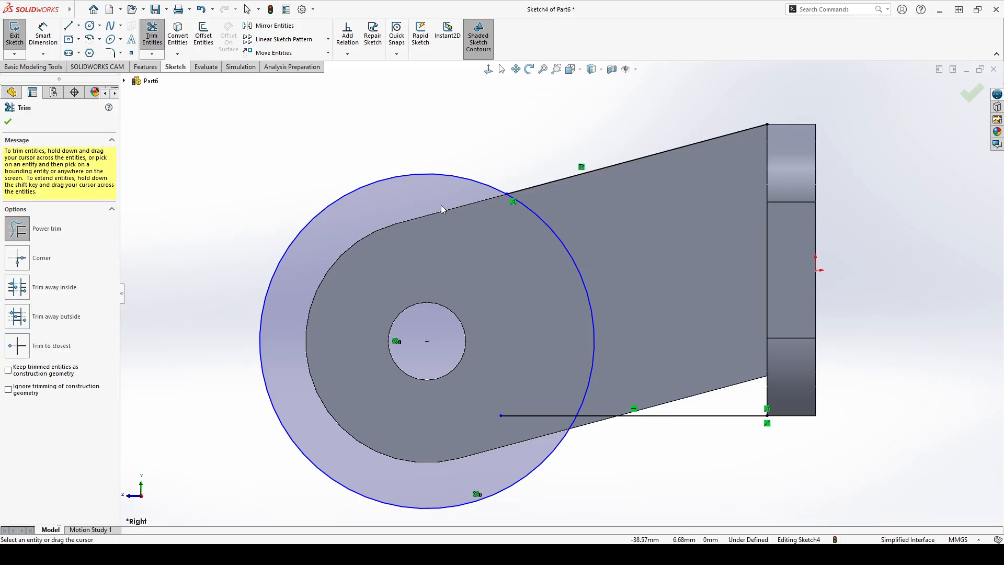
pyautogui.press('Escape')
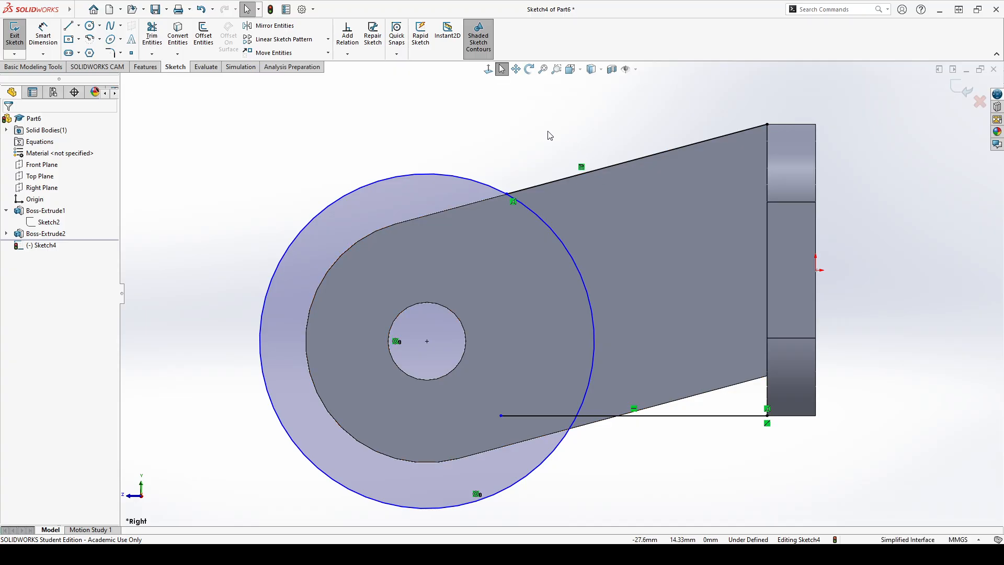
# - Trim away the portion of the lower horizontal line that lies inside the large circle
pyautogui.click(151, 33)
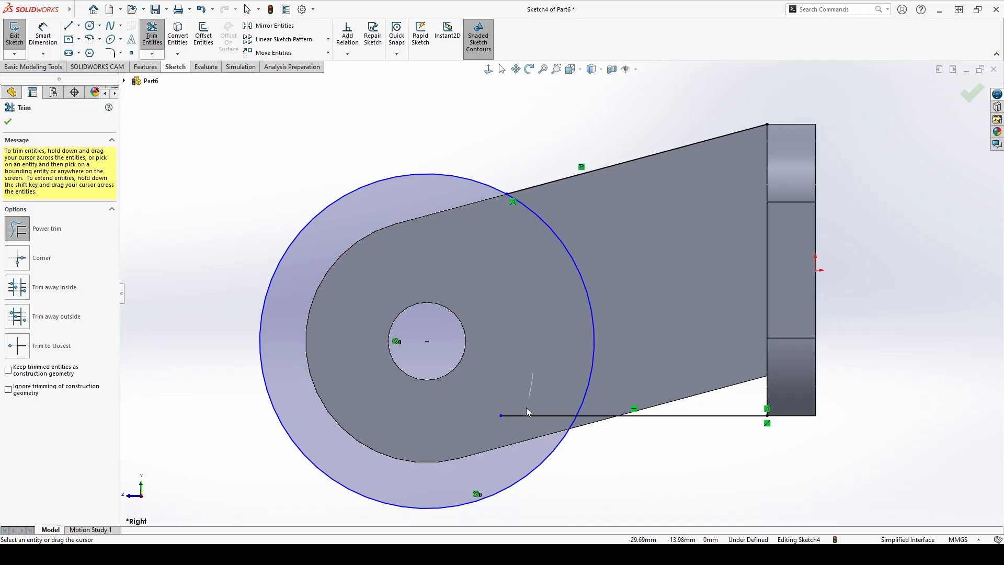
pyautogui.moveTo(525, 424); pyautogui.dragTo(525, 366)
pyautogui.press('Escape')
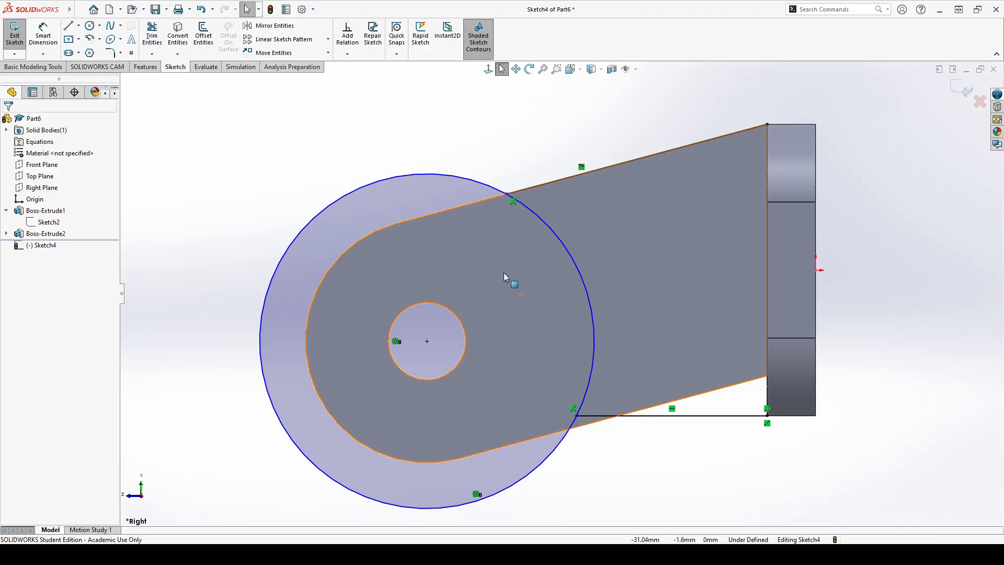
# - Trim away the outer portion of the large circle, leaving only the arc between the sloping line and the lower horizontal line
pyautogui.click(151, 32)
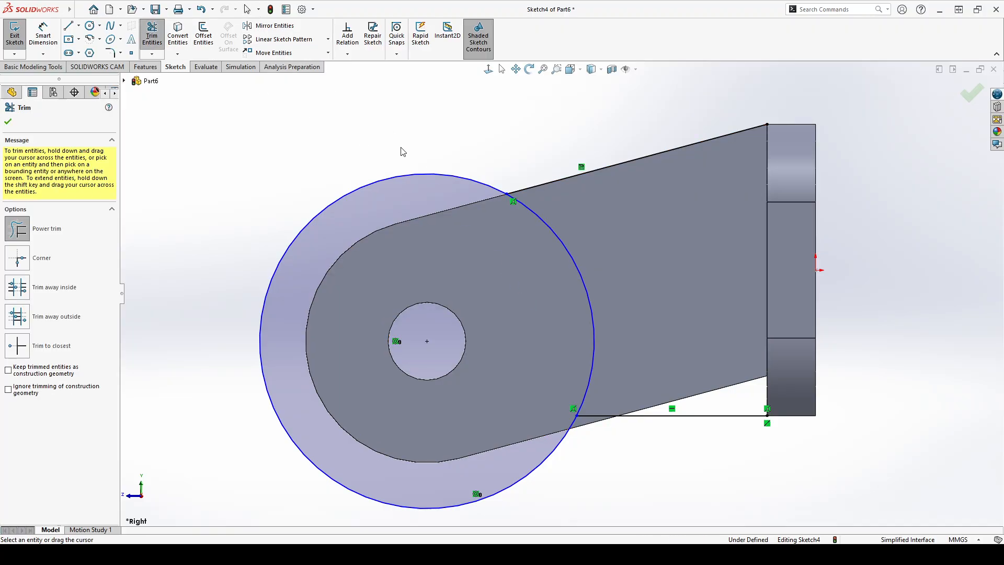
pyautogui.moveTo(403, 152); pyautogui.dragTo(381, 208)
pyautogui.press('Escape')
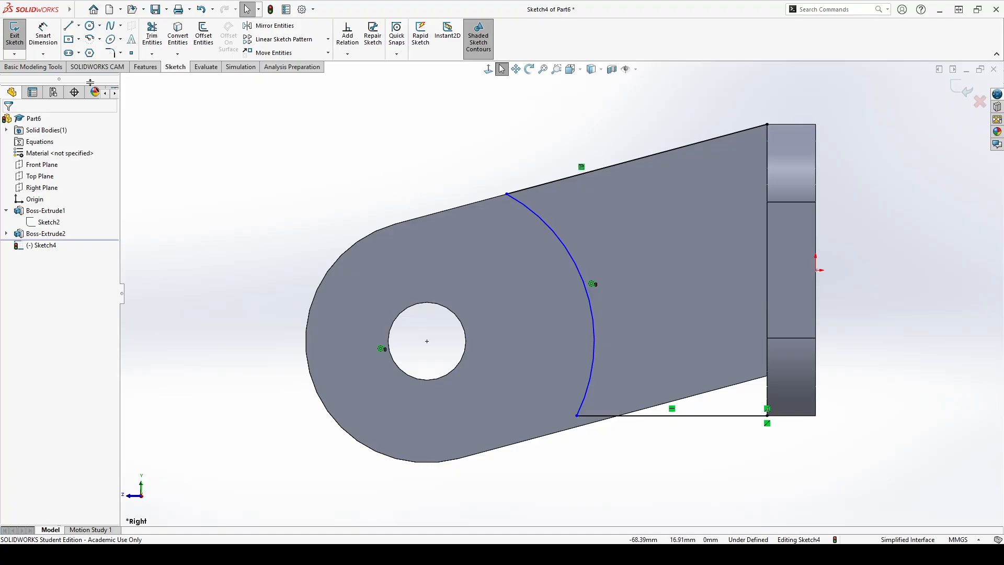
# - Dimension the remaining arc's radius and set it to 14 mm
pyautogui.click(43, 32)
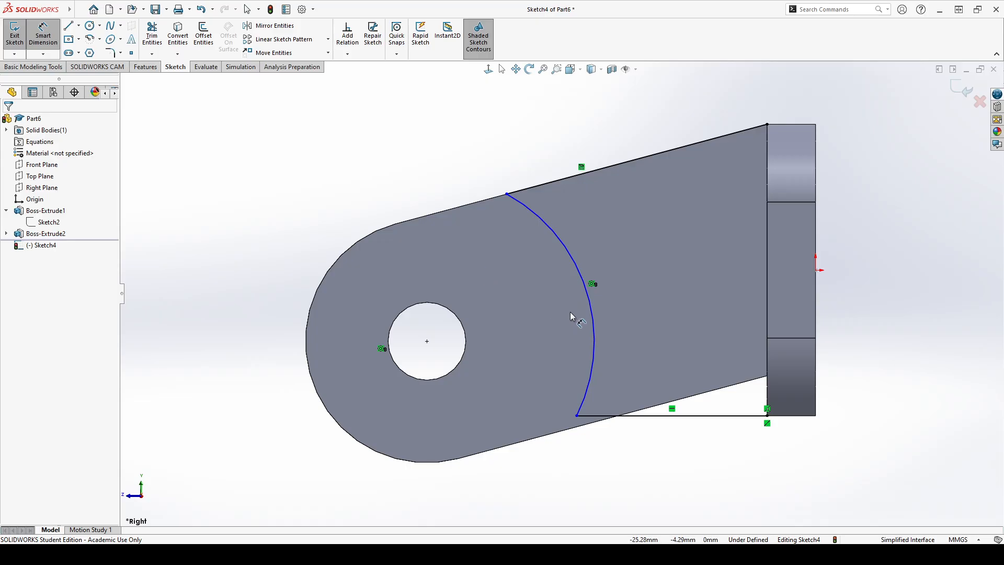
pyautogui.click(572, 260)
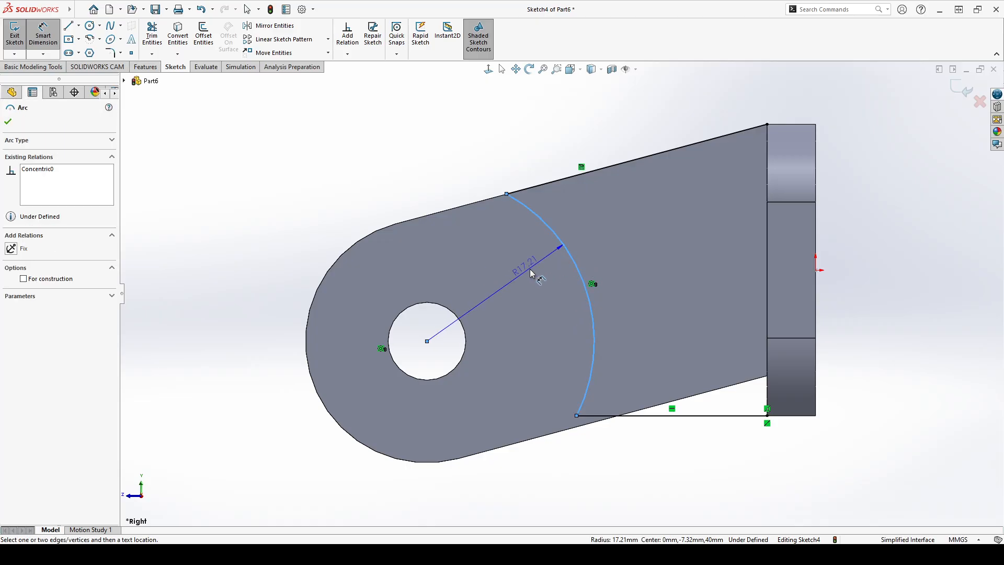
pyautogui.click(529, 272)
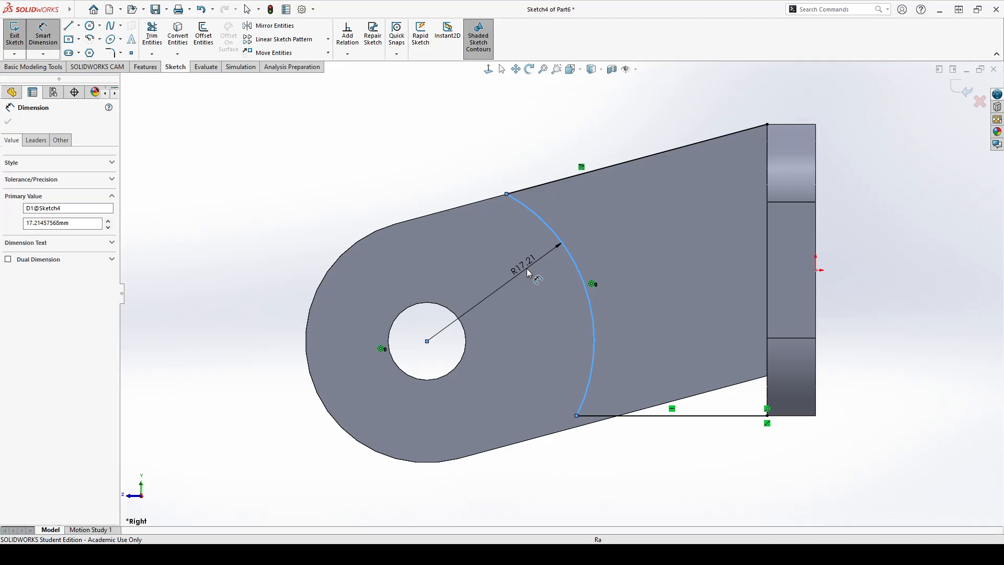
pyautogui.write('14')
pyautogui.press('Return')
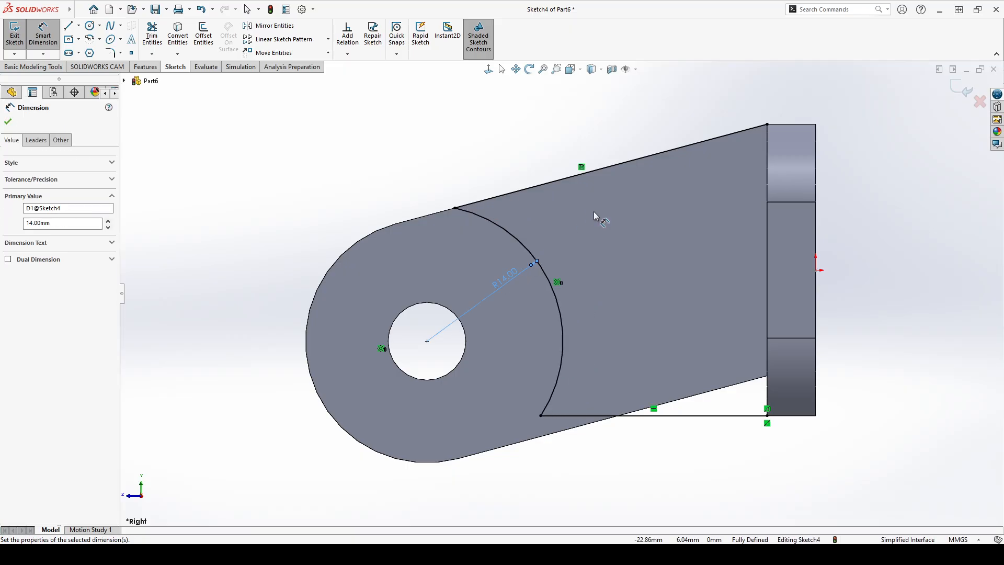
pyautogui.press('Escape')
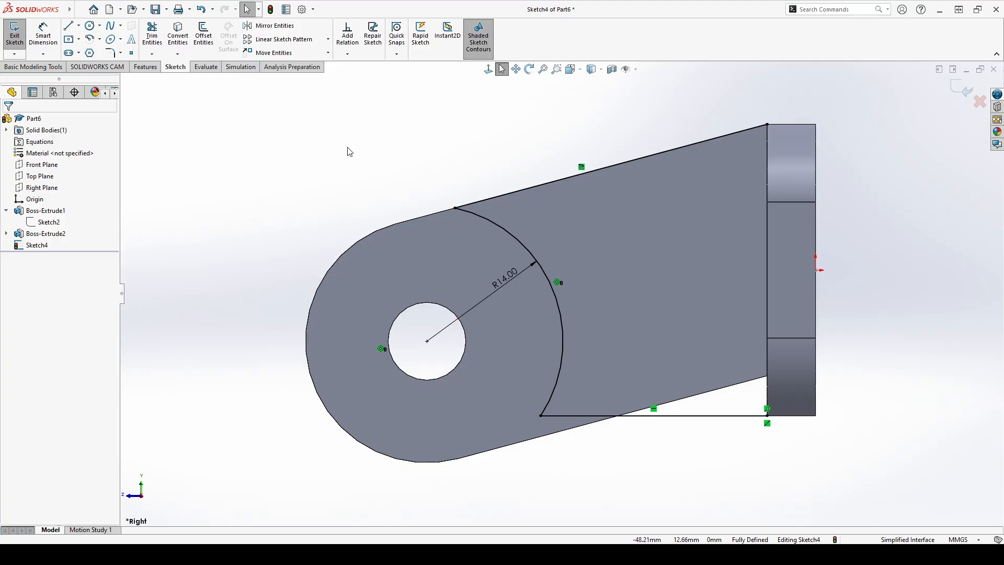
# - Add 2 mm sketch fillets at both ends of the 14 mm arc and exit the sketch
pyautogui.click(110, 52)
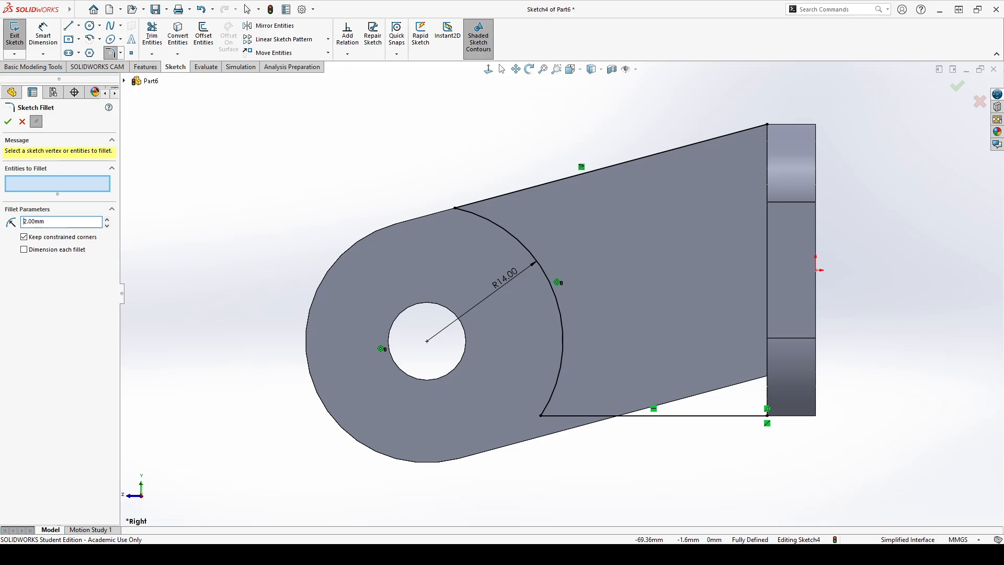
pyautogui.click(540, 415)
pyautogui.click(455, 207)
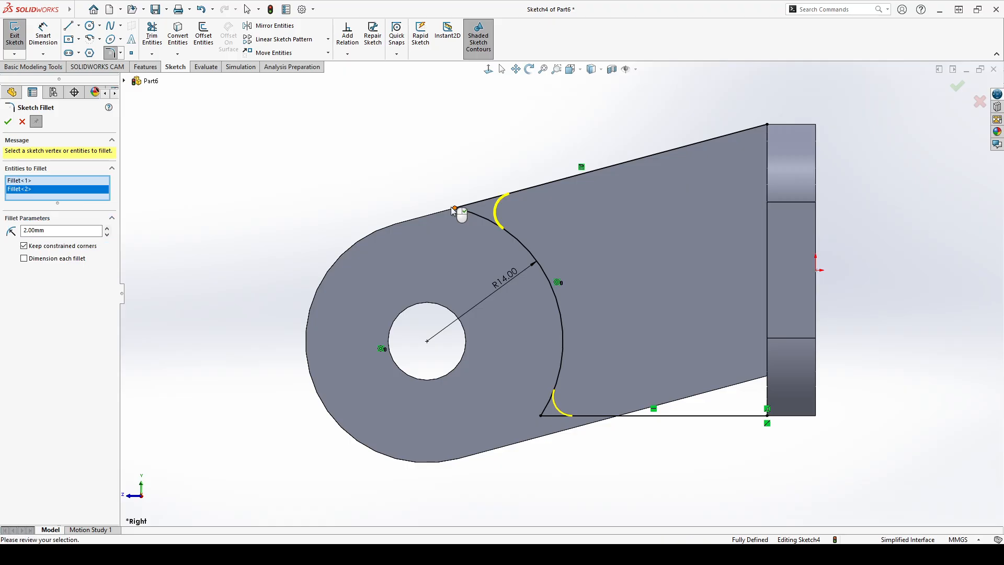
pyautogui.click(9, 121)
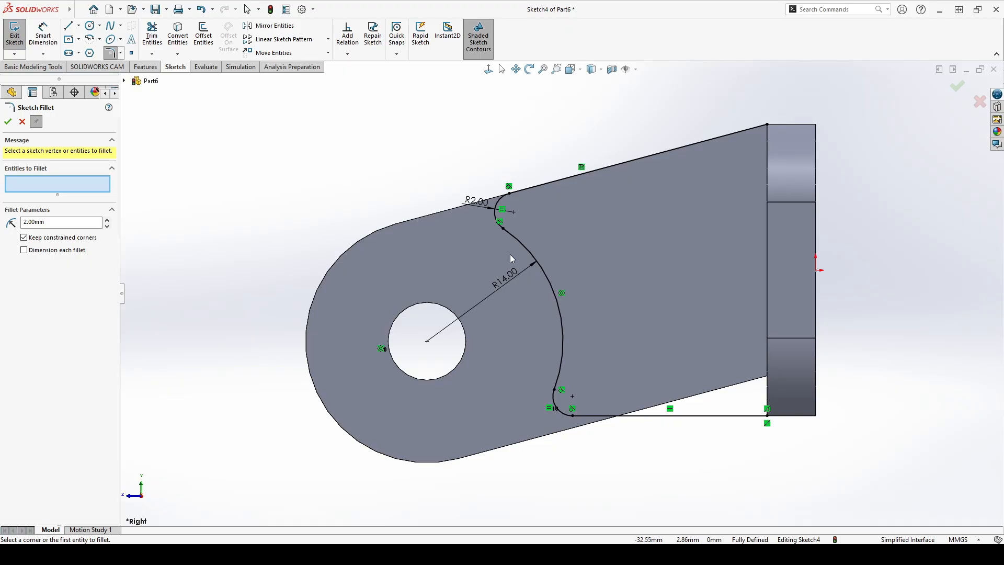
pyautogui.click(14, 37)
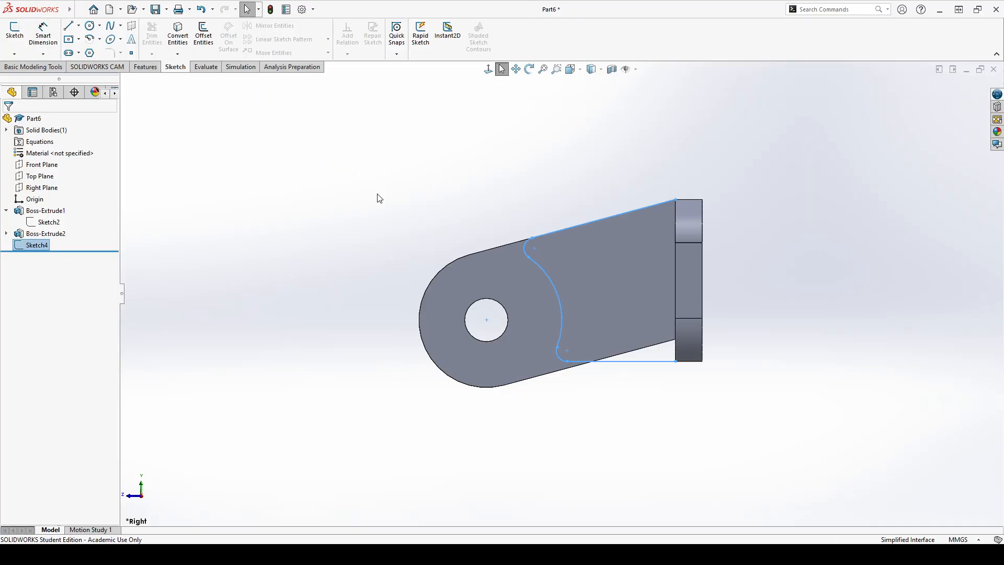
pyautogui.moveTo(377, 197)
pyautogui.mouseDown(button='middle')
pyautogui.moveTo(494, 251)
pyautogui.moveTo(414, 240)
pyautogui.moveTo(450, 201)
pyautogui.moveTo(407, 203)
pyautogui.moveTo(395, 227)
pyautogui.moveTo(328, 199)
pyautogui.mouseUp(button='middle')
pyautogui.click(146, 66)
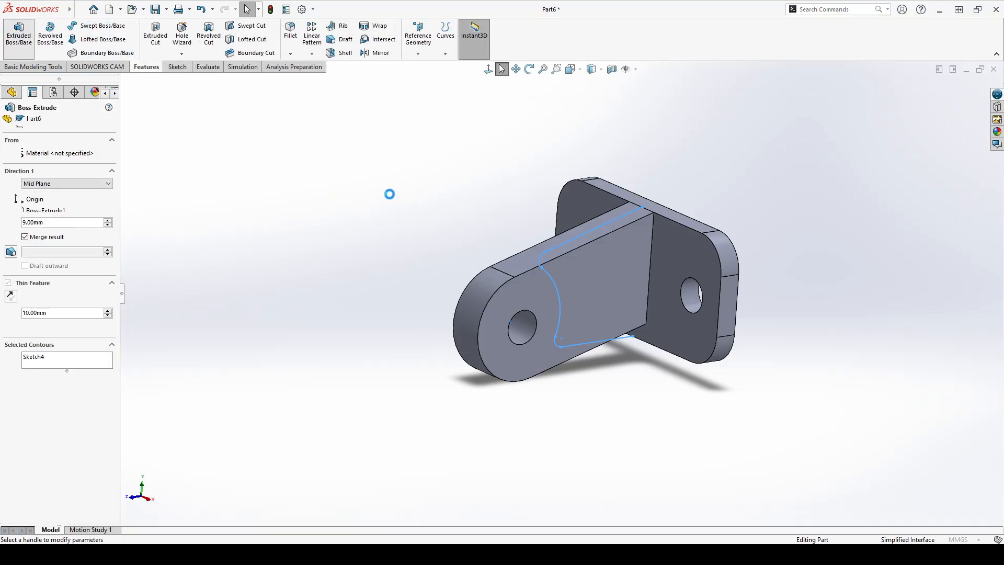
pyautogui.moveTo(390, 197); pyautogui.dragTo(350, 177, button='middle')
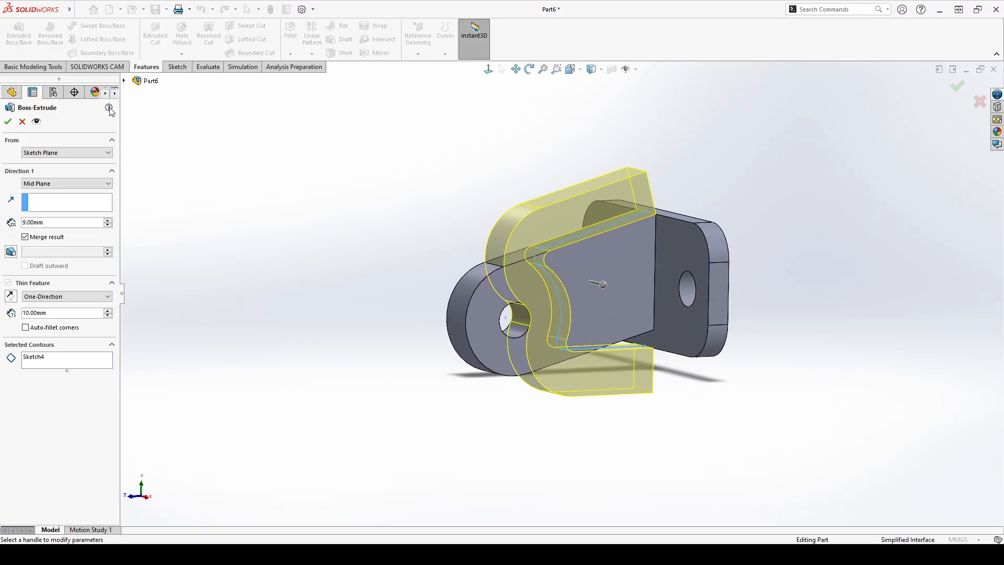
pyautogui.click(22, 122)
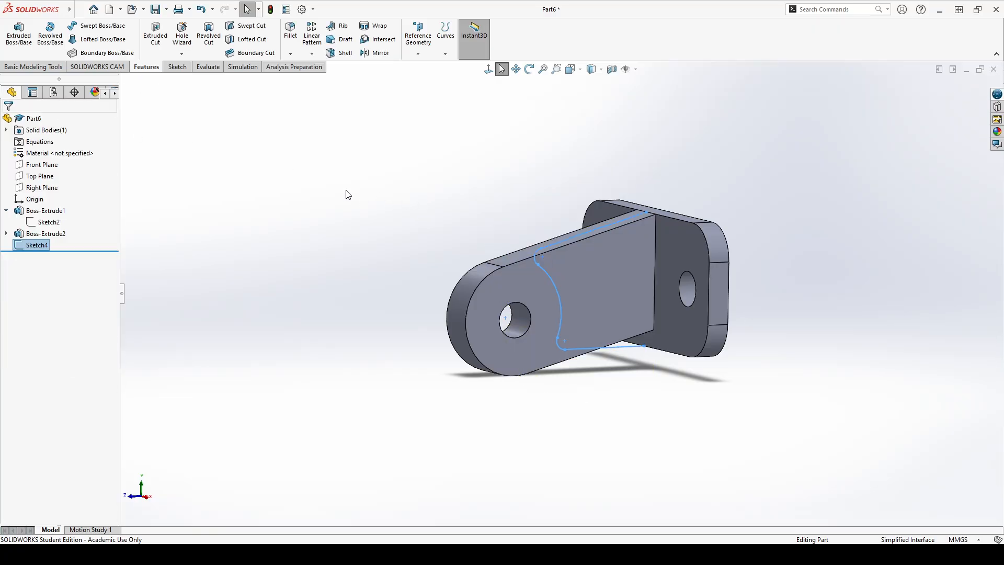
# - Reopen the profile sketch and close it with a vertical line along the plate's inner face, from the lower to the upper corner
pyautogui.click(31, 246)
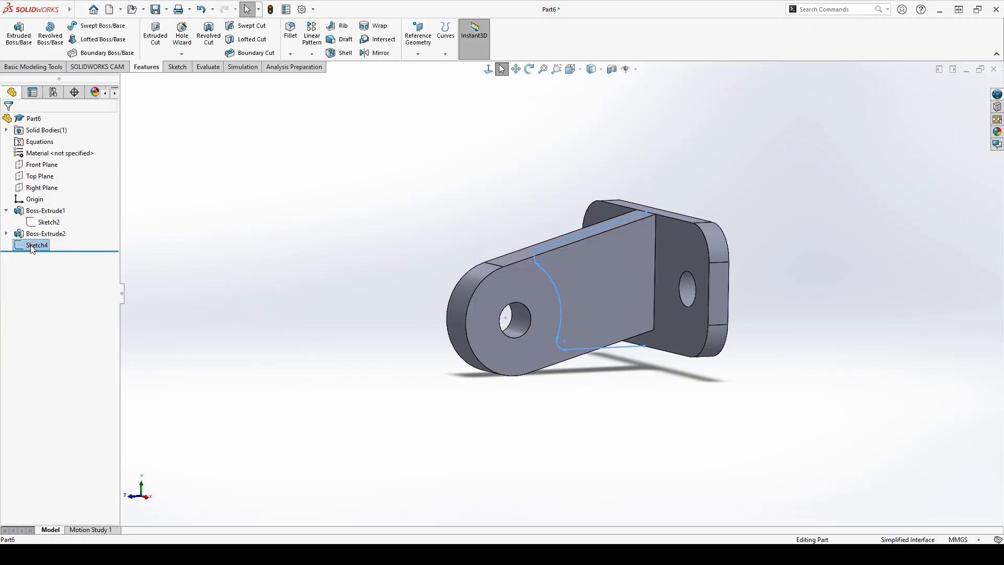
pyautogui.click(41, 217)
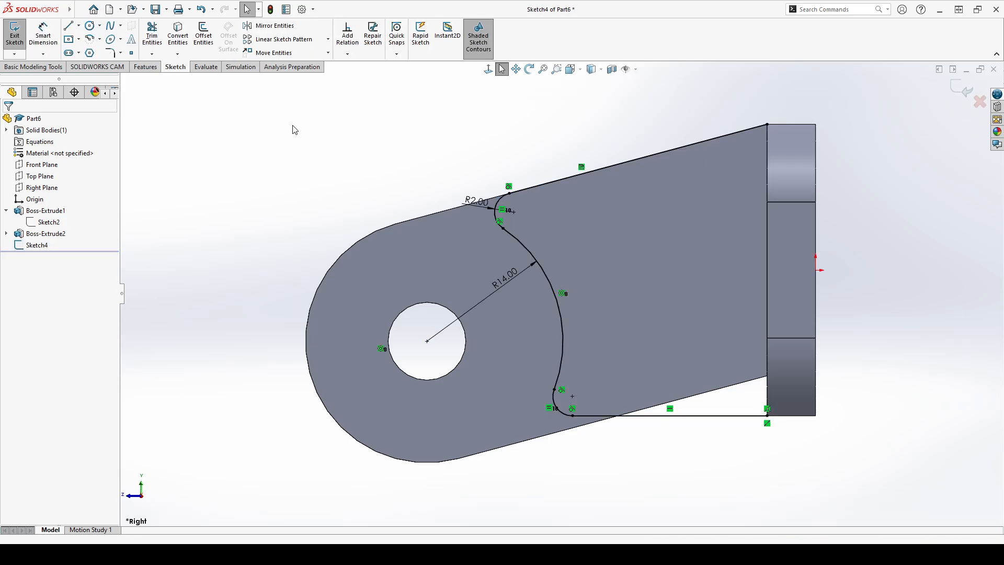
pyautogui.click(766, 415)
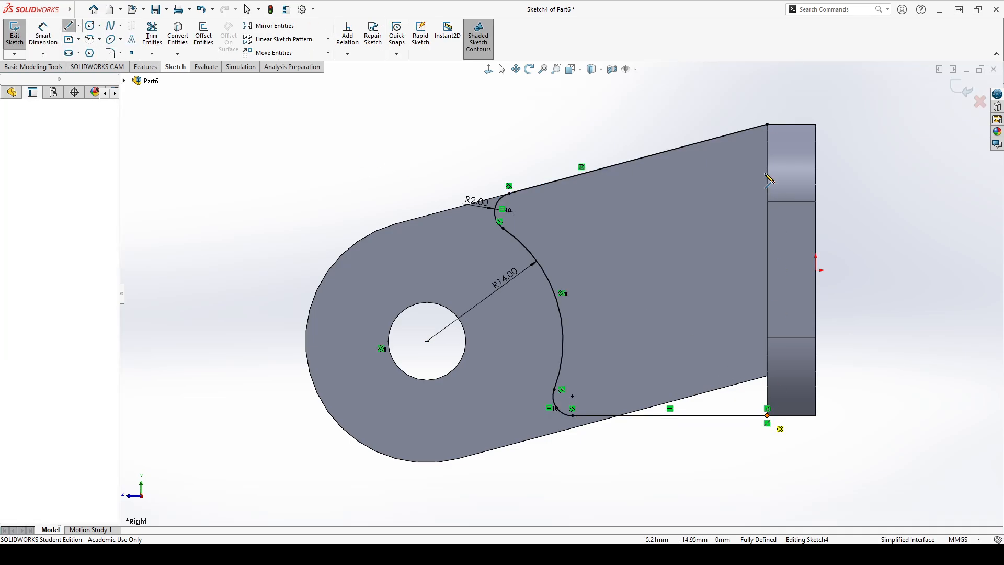
pyautogui.click(767, 125)
pyautogui.press('Escape')
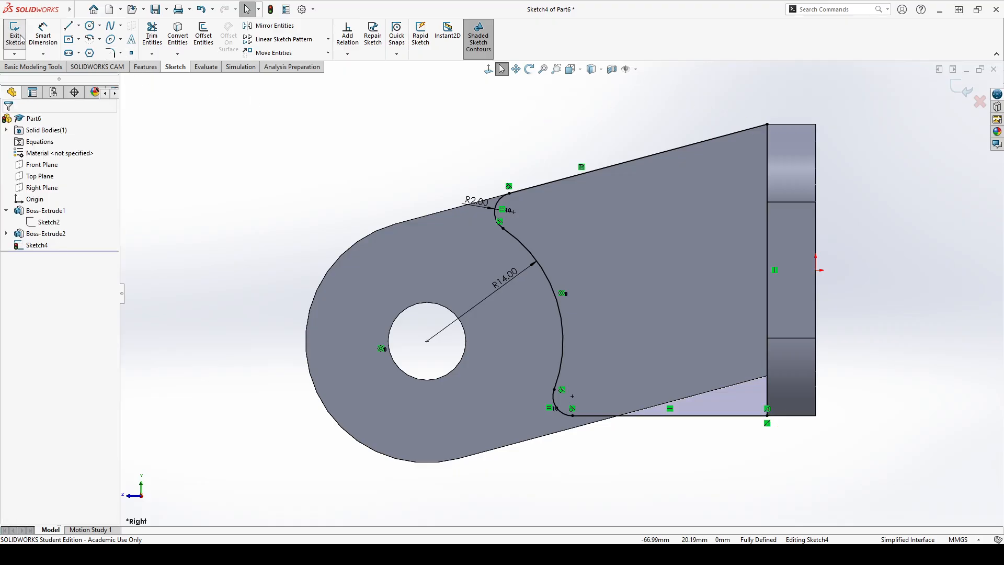
pyautogui.click(15, 32)
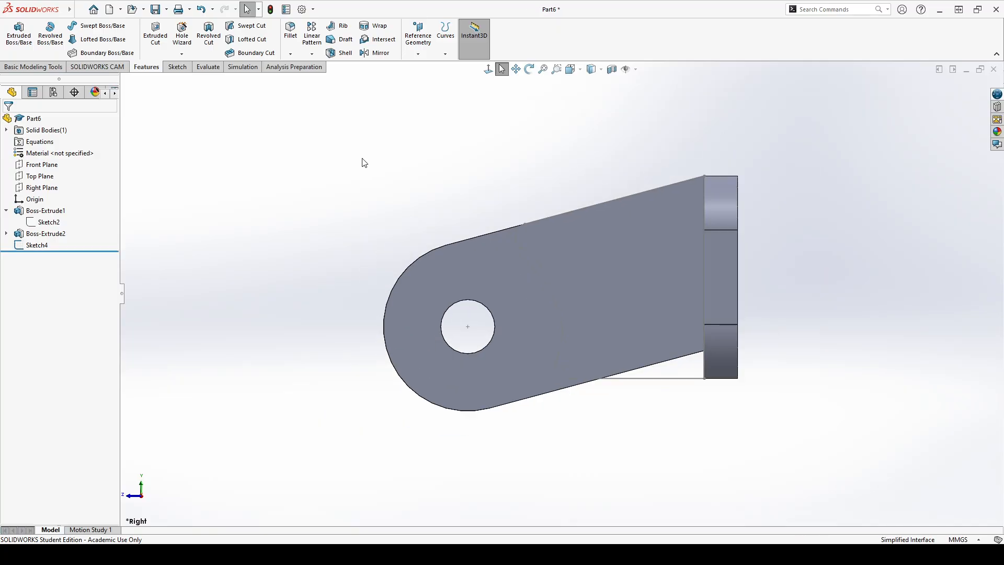
# - Extrude the closed profile 18 mm from its mid plane and merge it with the existing bracket
pyautogui.click(38, 244)
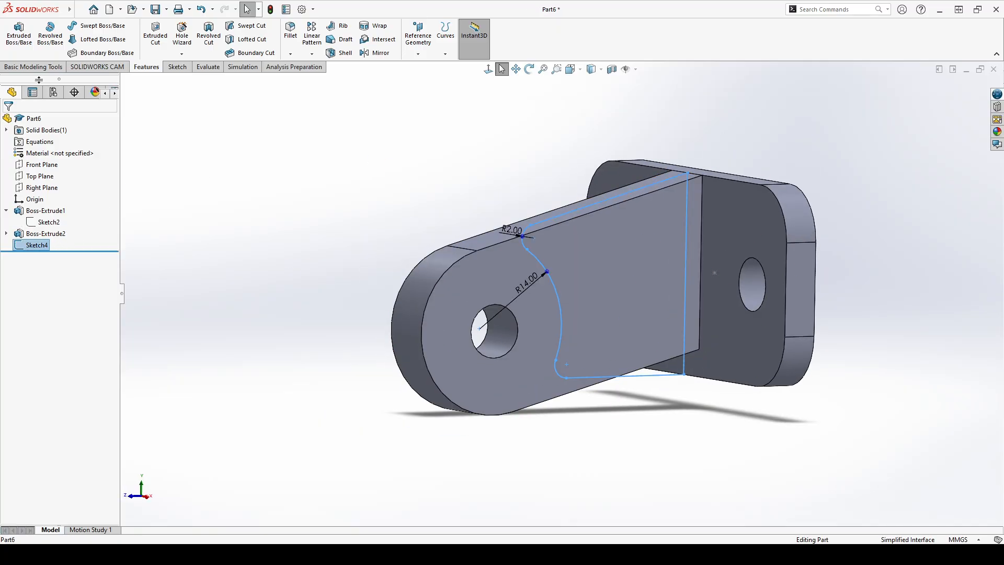
pyautogui.click(17, 37)
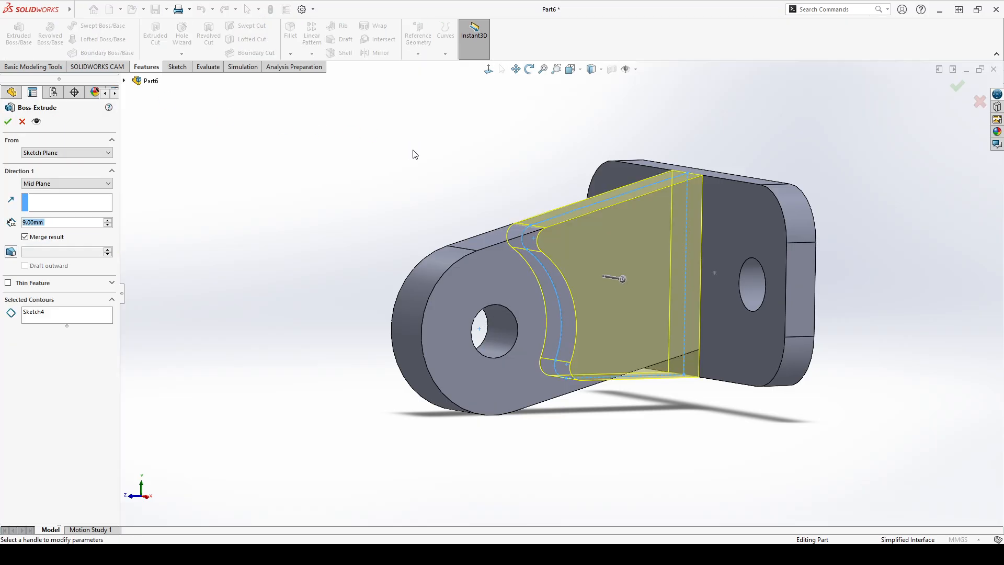
pyautogui.moveTo(429, 202); pyautogui.dragTo(447, 250, button='middle')
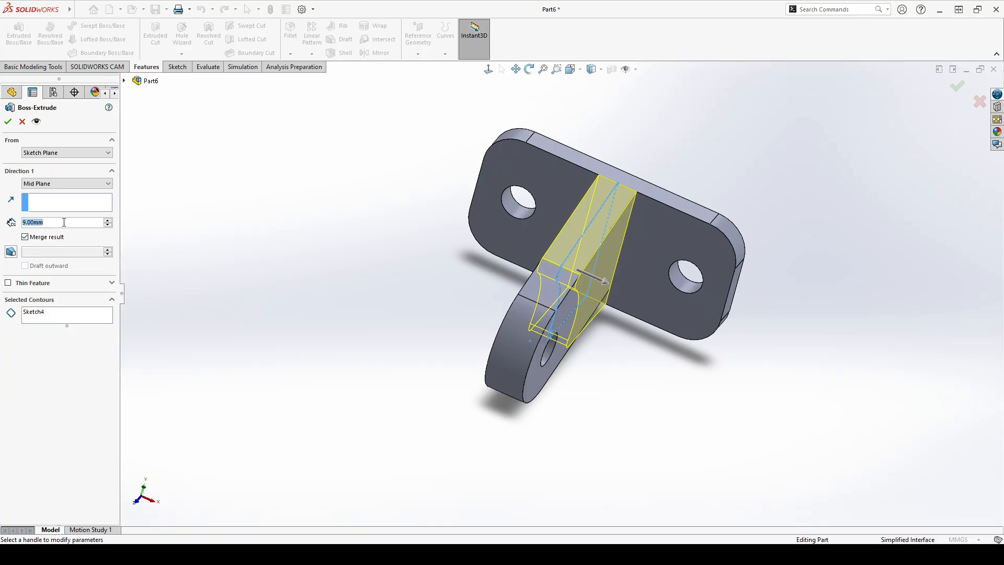
pyautogui.press('Return')
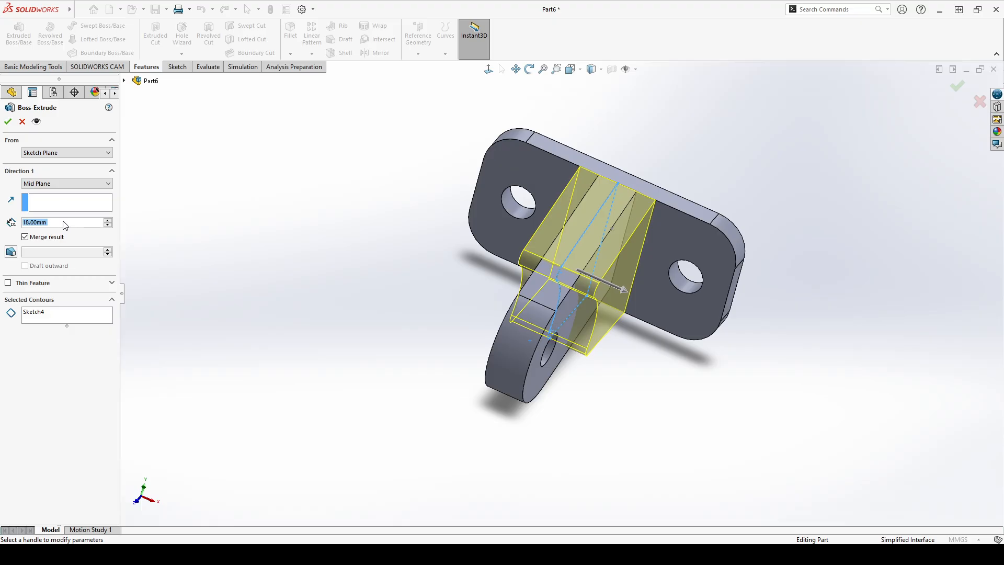
pyautogui.click(8, 124)
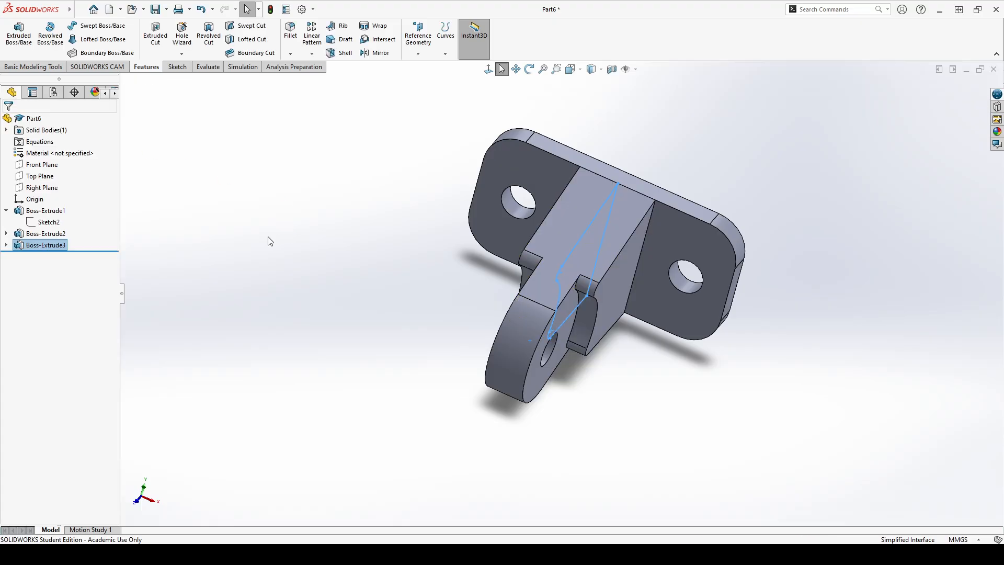
# - Inspect the bracket from the side, from below and from the front, including where the arm meets the thicker block
pyautogui.moveTo(314, 268); pyautogui.dragTo(528, 306, button='middle')
pyautogui.press('Escape')
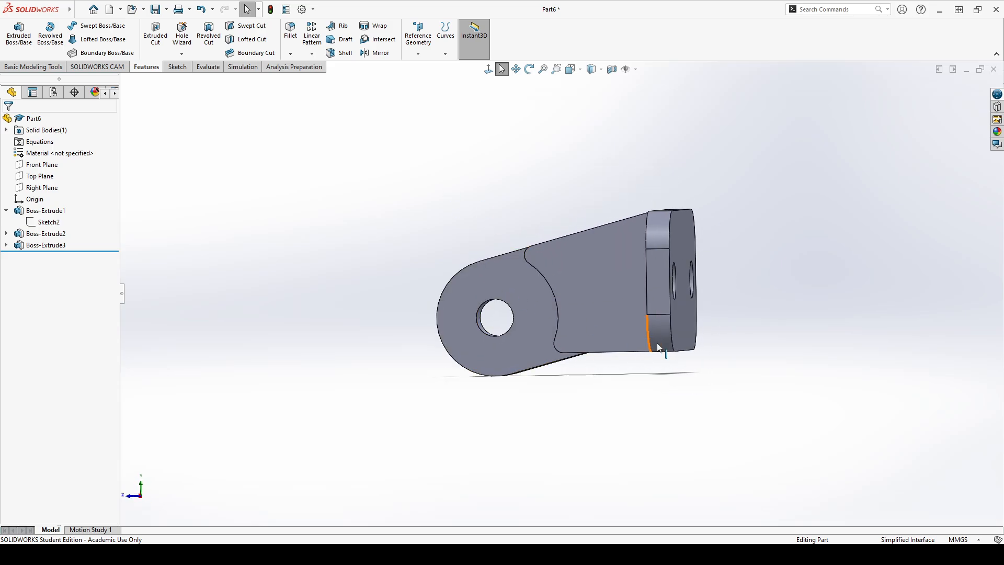
pyautogui.moveTo(571, 345); pyautogui.dragTo(596, 325, button='middle')
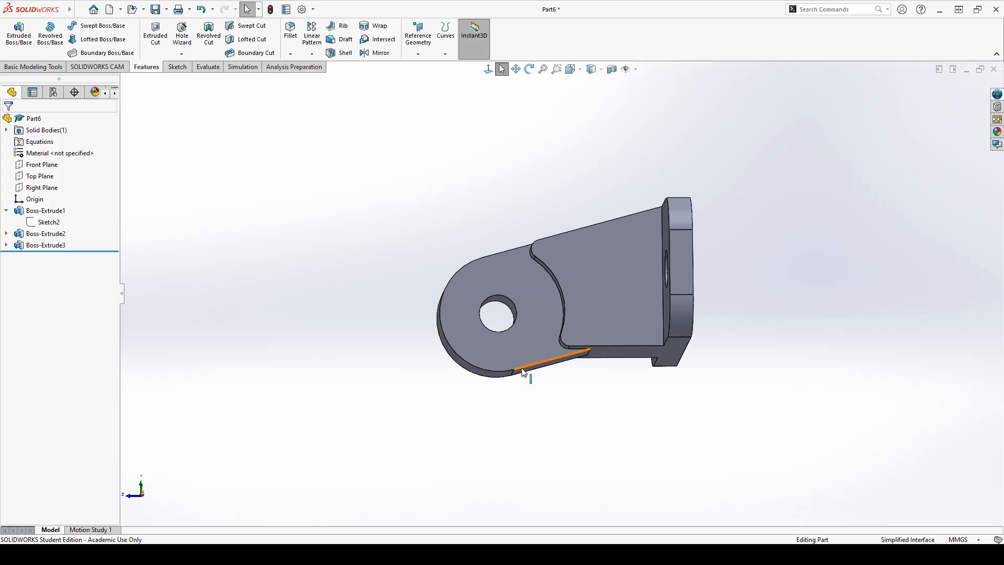
pyautogui.moveTo(507, 268); pyautogui.dragTo(504, 355, button='middle')
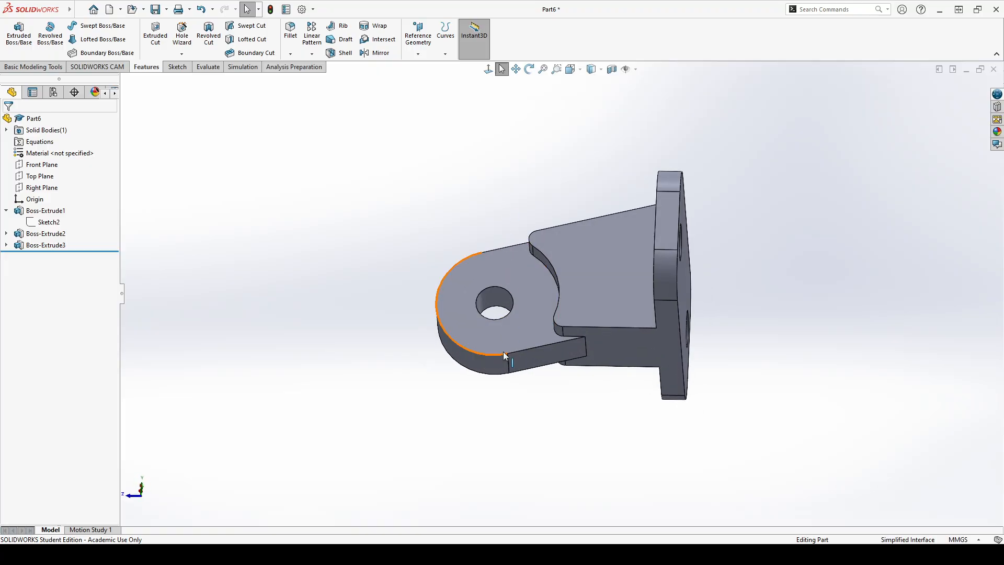
pyautogui.moveTo(511, 267); pyautogui.dragTo(648, 297, button='middle')
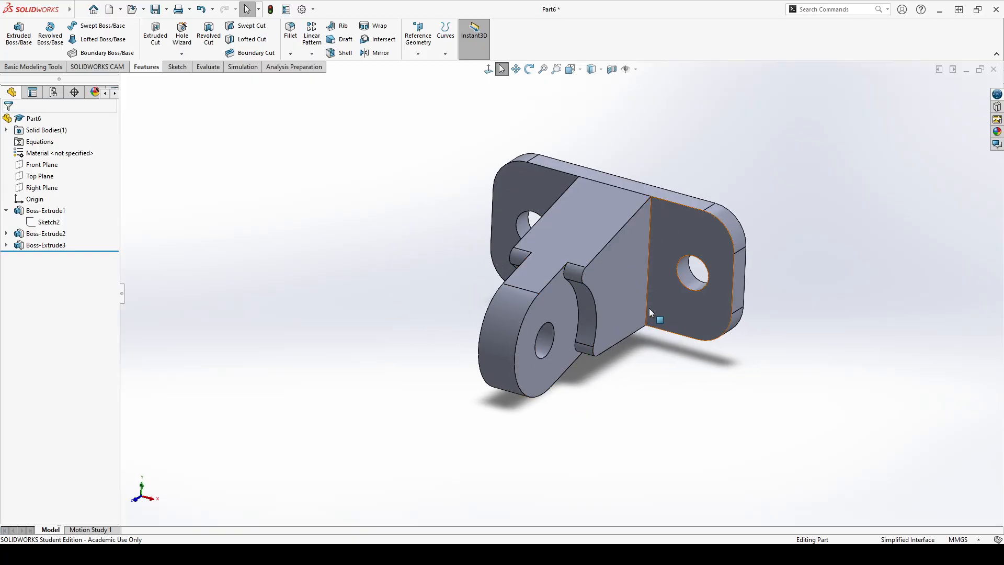
pyautogui.moveTo(551, 301); pyautogui.dragTo(314, 288, button='middle')
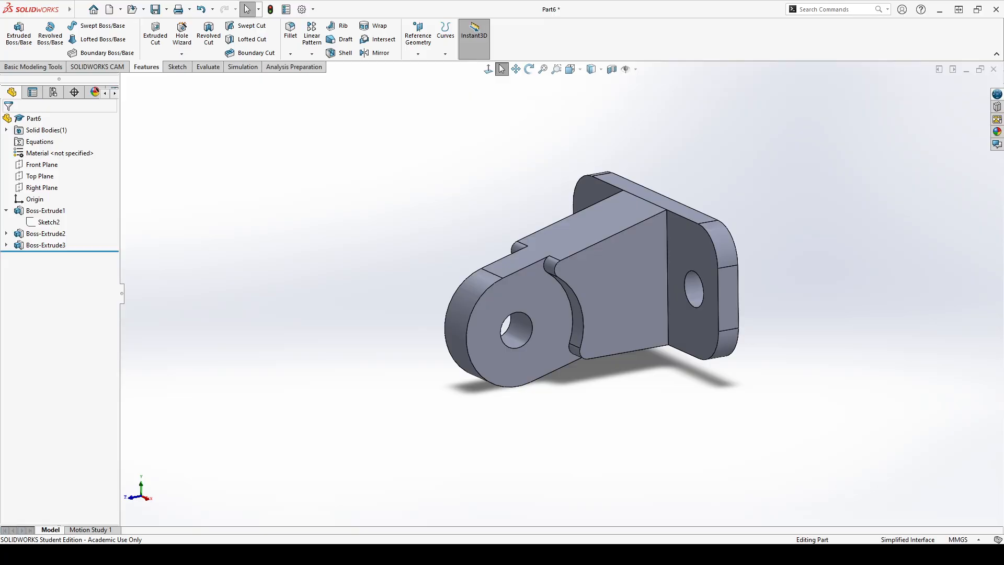
# - Evaluate the bracket's mass properties and close the report
pyautogui.click(207, 66)
pyautogui.click(82, 39)
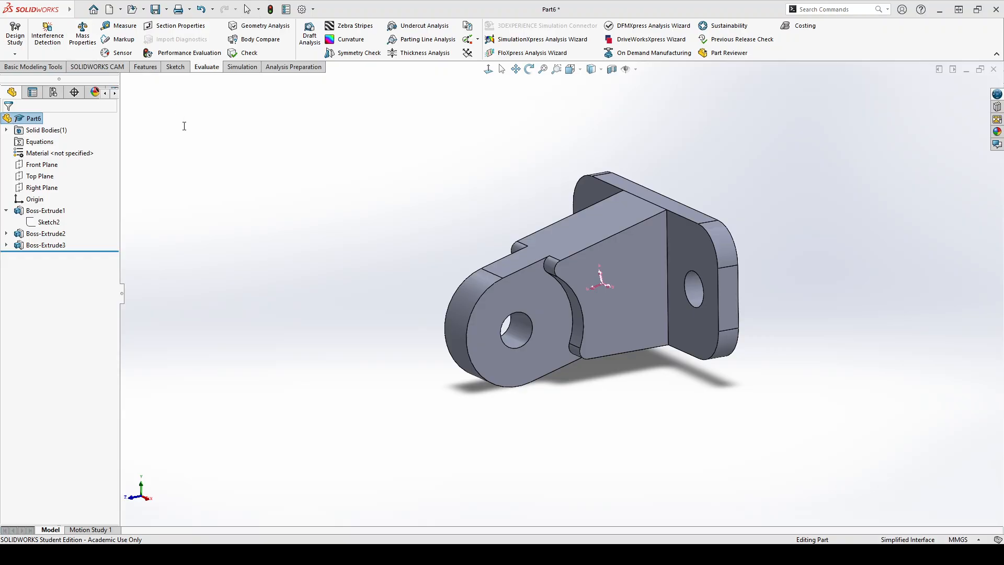
pyautogui.click(244, 11)
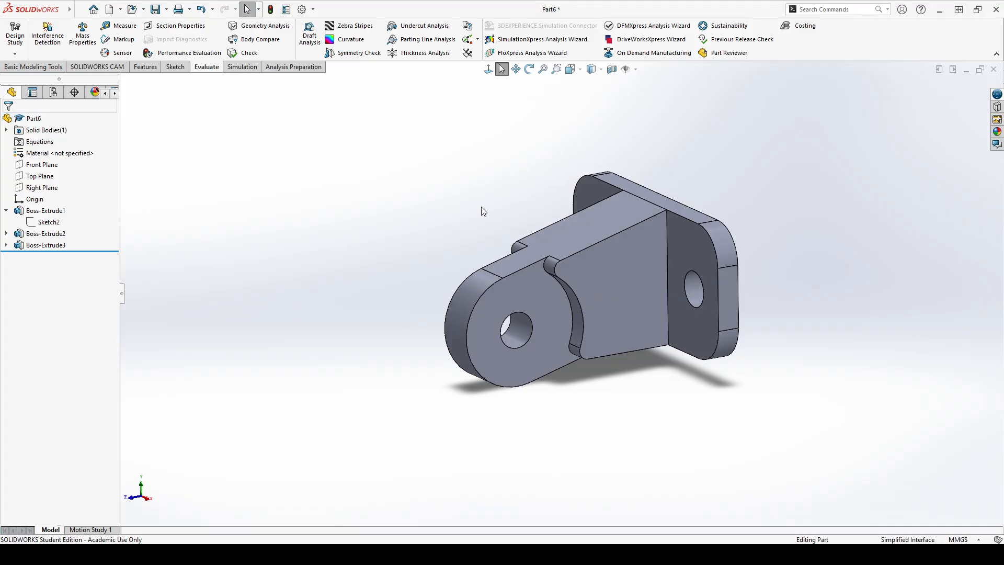